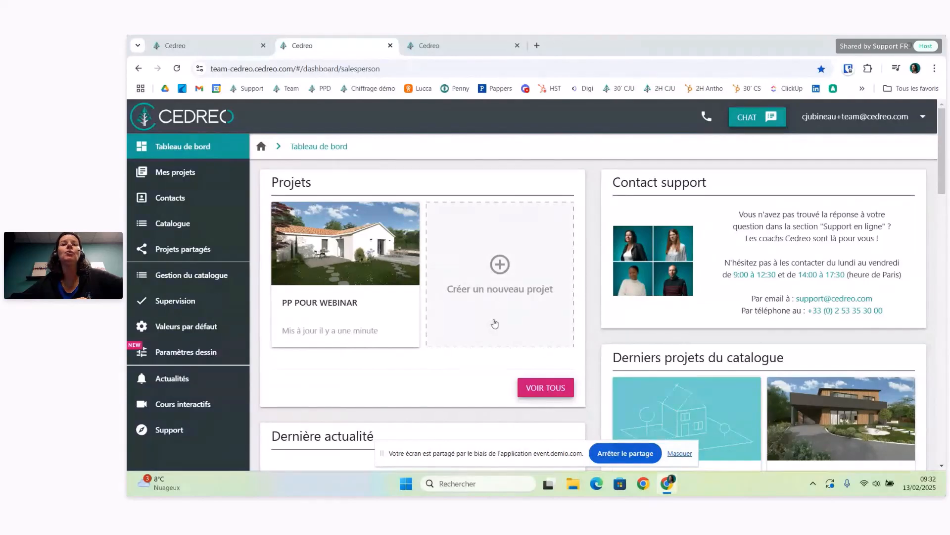
- Open the drawing settings (Paramètres dessin) from the dashboard
{"action": "left_click", "coordinate": [680, 456]}
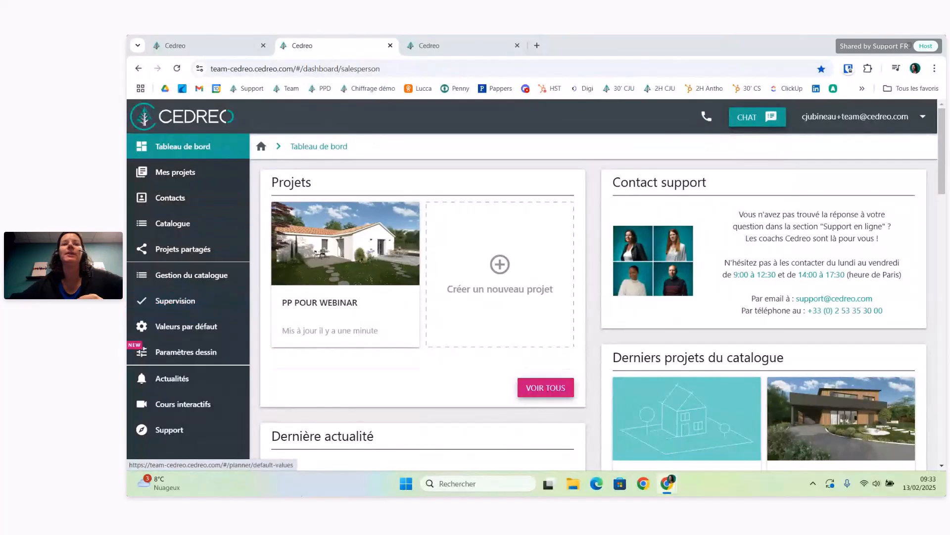
{"action": "mouse_move", "coordinate": [282, 342]}
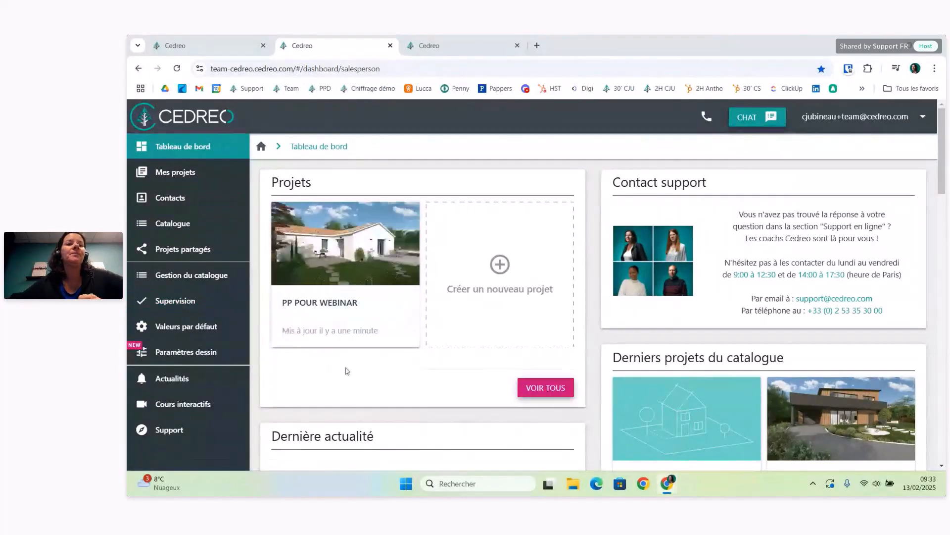
{"action": "left_click", "coordinate": [184, 355]}
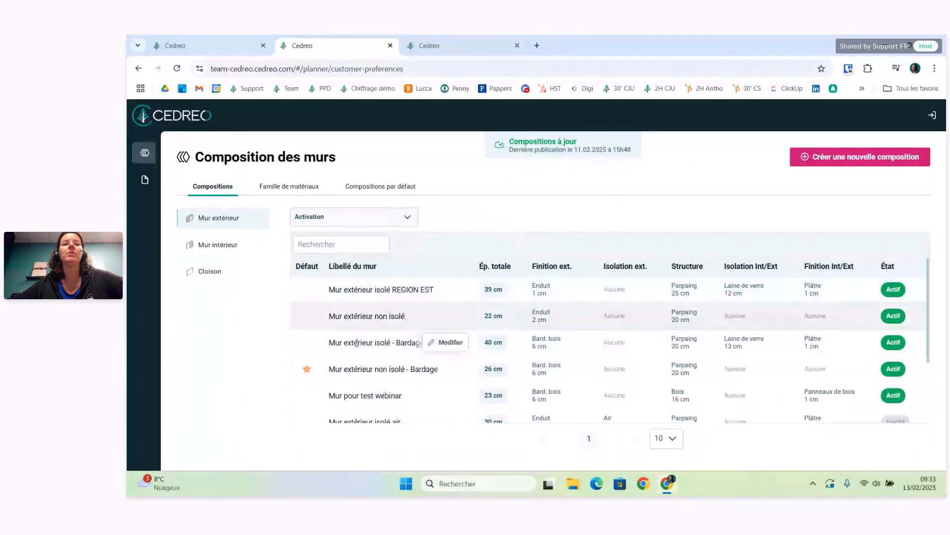
- Look through the exterior wall compositions and open the list of document templates
{"action": "scroll", "coordinate": [364, 299], "scroll_direction": "down", "scroll_amount": 3}
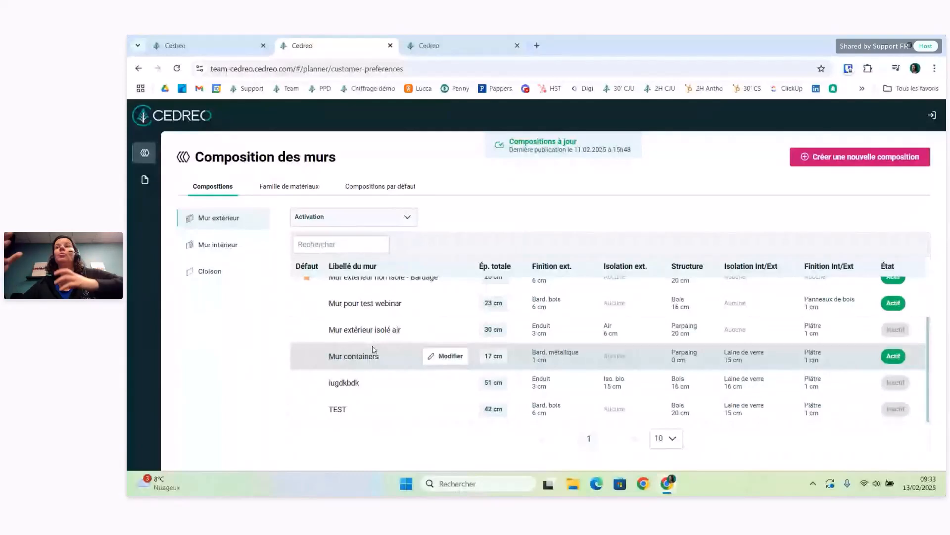
{"action": "scroll", "coordinate": [658, 346], "scroll_direction": "up", "scroll_amount": 1}
{"action": "scroll", "coordinate": [657, 346], "scroll_direction": "up", "scroll_amount": 3}
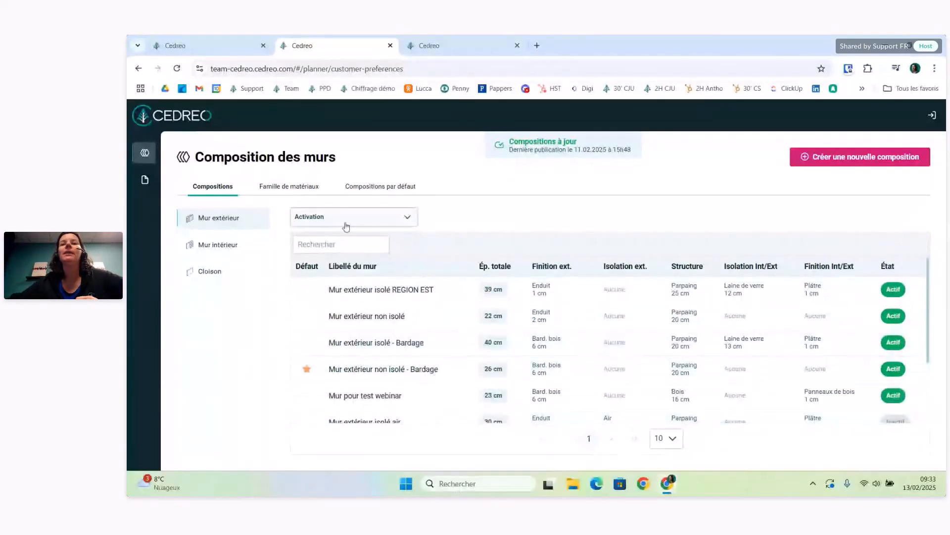
{"action": "scroll", "coordinate": [880, 376], "scroll_direction": "down", "scroll_amount": 3}
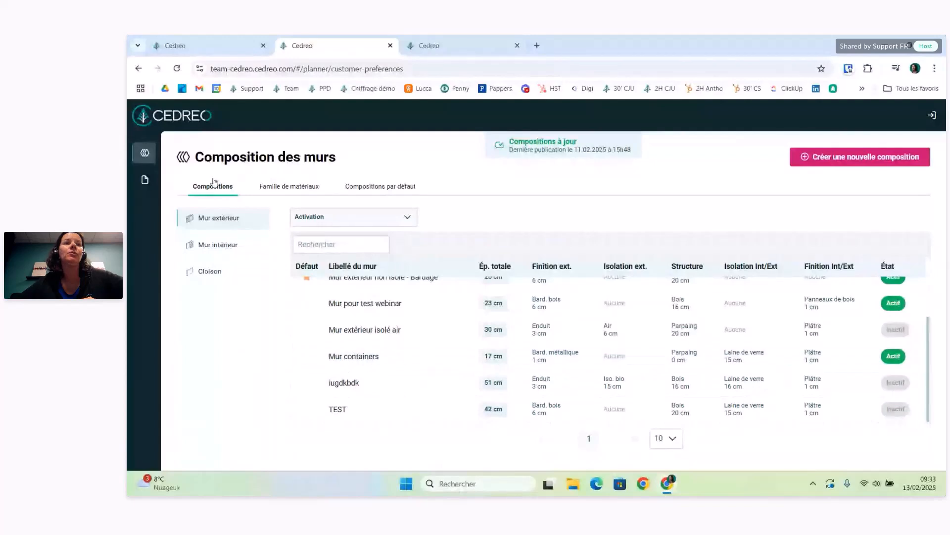
{"action": "mouse_move", "coordinate": [161, 187]}
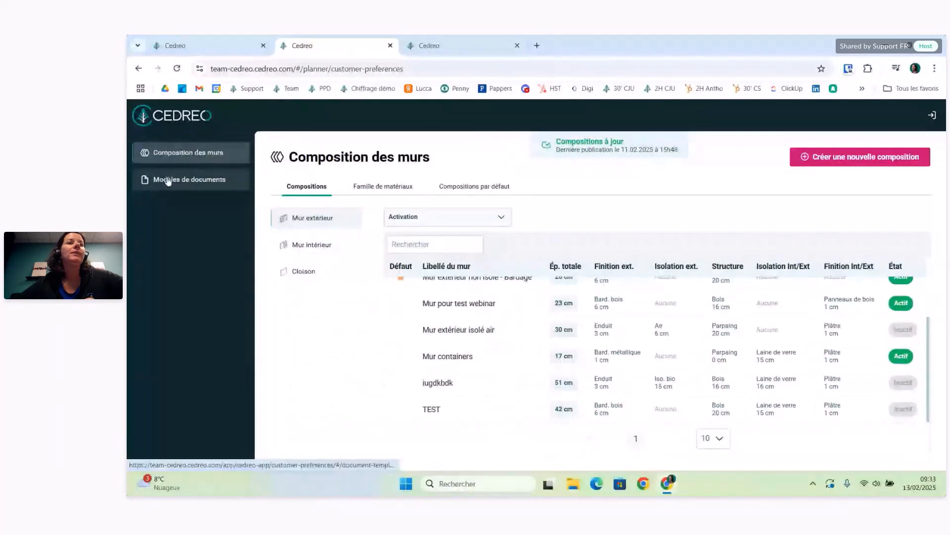
{"action": "left_click", "coordinate": [171, 182]}
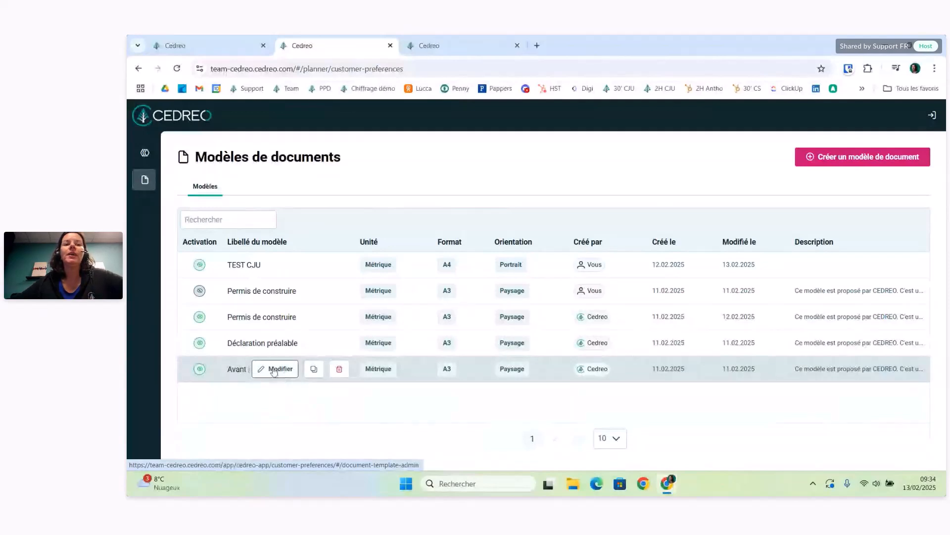
{"action": "left_click", "coordinate": [314, 369]}
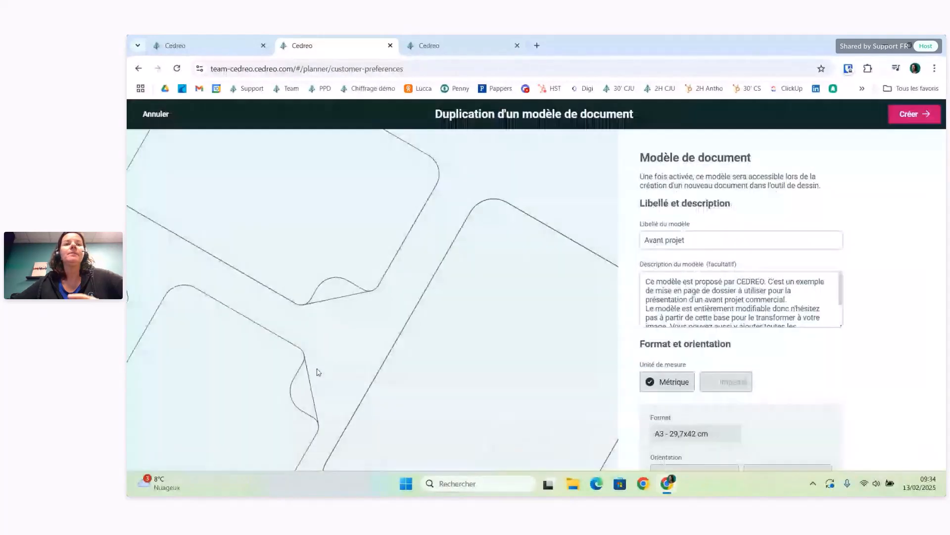
{"action": "left_click", "coordinate": [701, 237]}
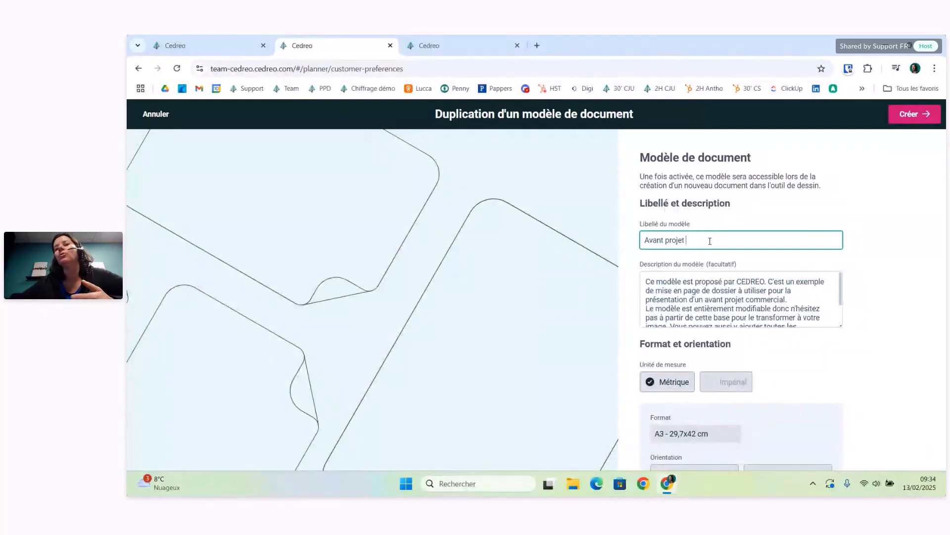
{"action": "left_click_drag", "start_coordinate": [707, 241], "coordinate": [645, 238]}
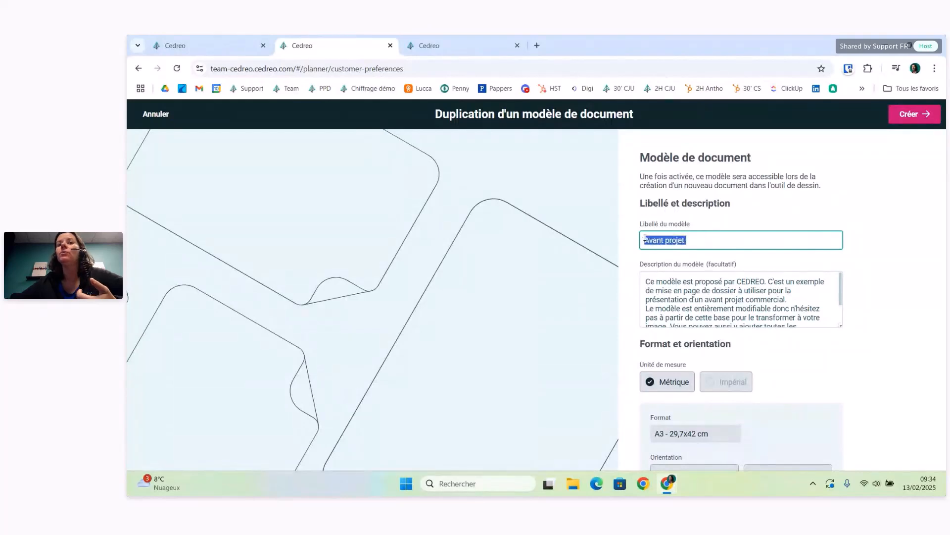
{"action": "left_click", "coordinate": [698, 241]}
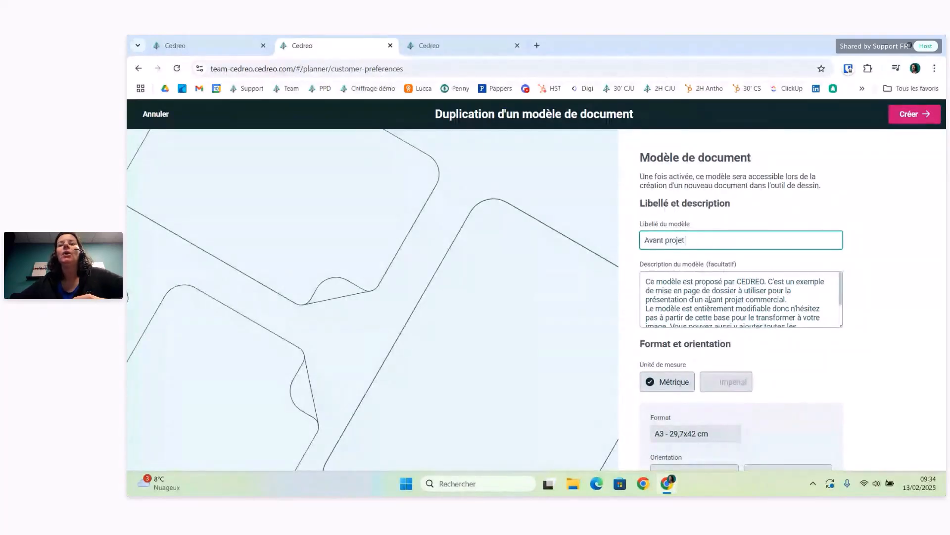
{"action": "left_click", "coordinate": [647, 281]}
{"action": "left_click_drag", "start_coordinate": [648, 281], "coordinate": [726, 314]}
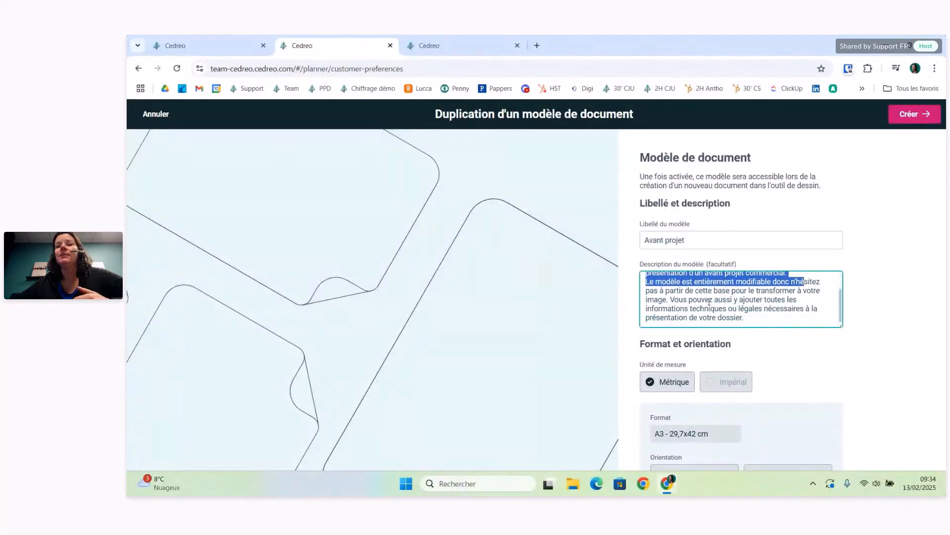
{"action": "left_click", "coordinate": [908, 305]}
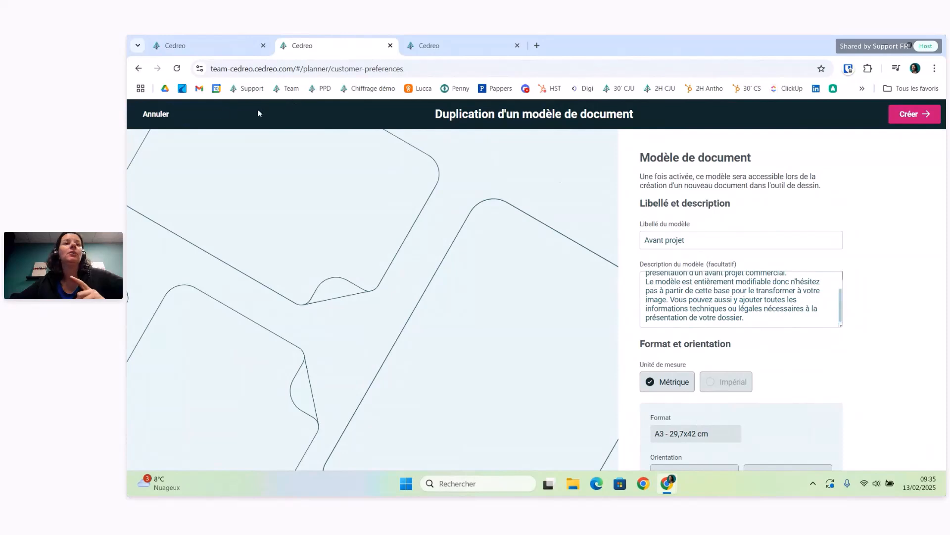
{"action": "left_click", "coordinate": [155, 114]}
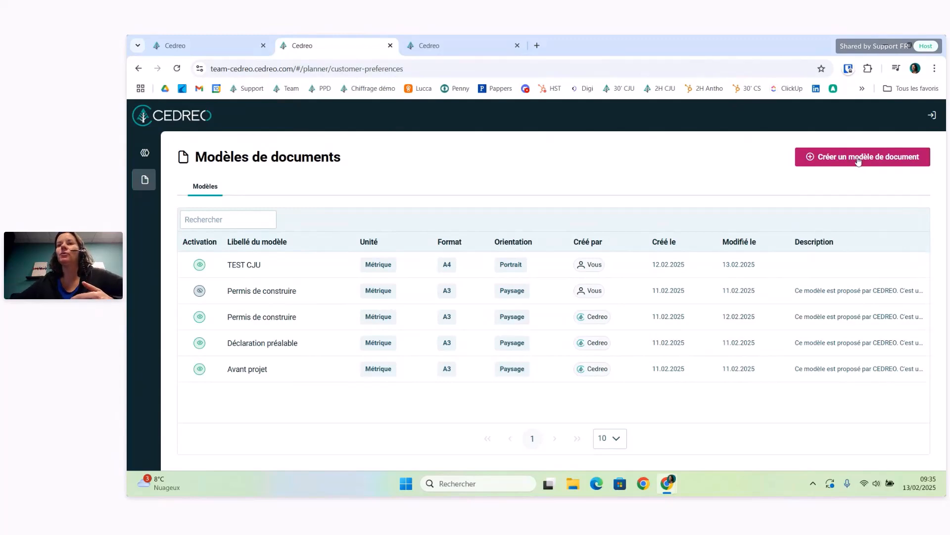
- Deactivate the TEST CJU document template and return to the template list
{"action": "mouse_move", "coordinate": [347, 320]}
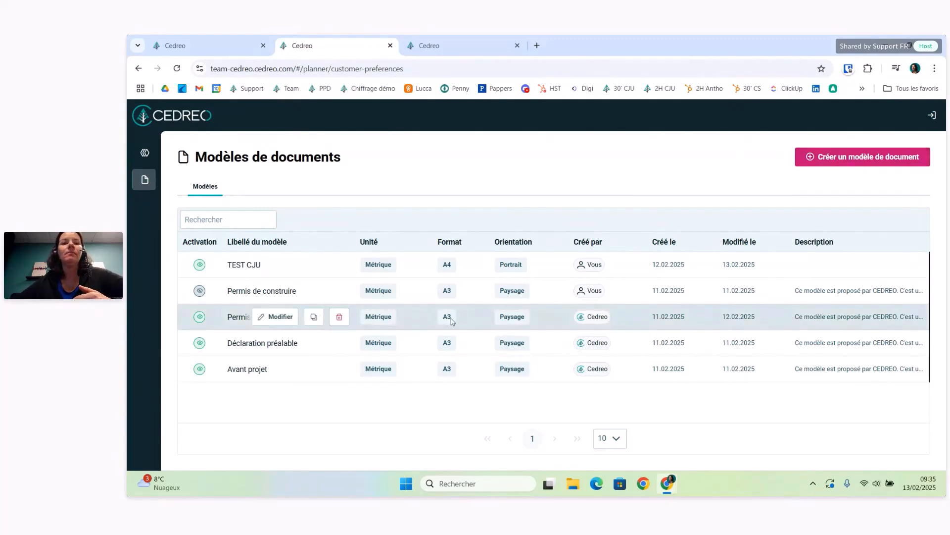
{"action": "mouse_move", "coordinate": [451, 360]}
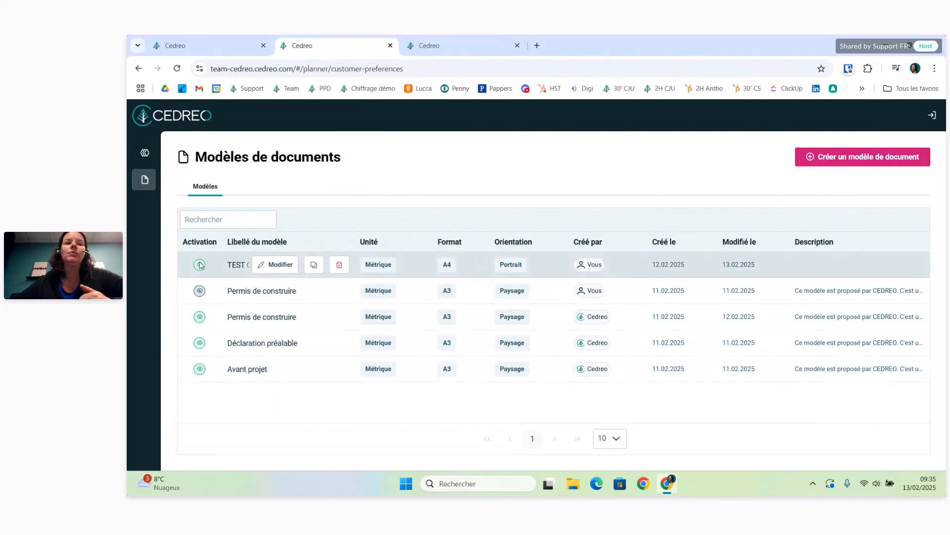
{"action": "left_click", "coordinate": [274, 265]}
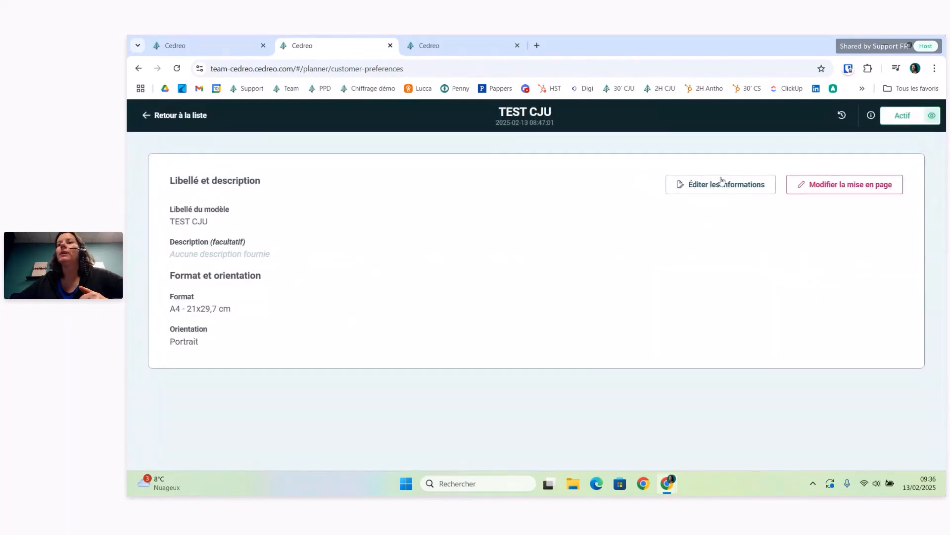
{"action": "left_click", "coordinate": [932, 118]}
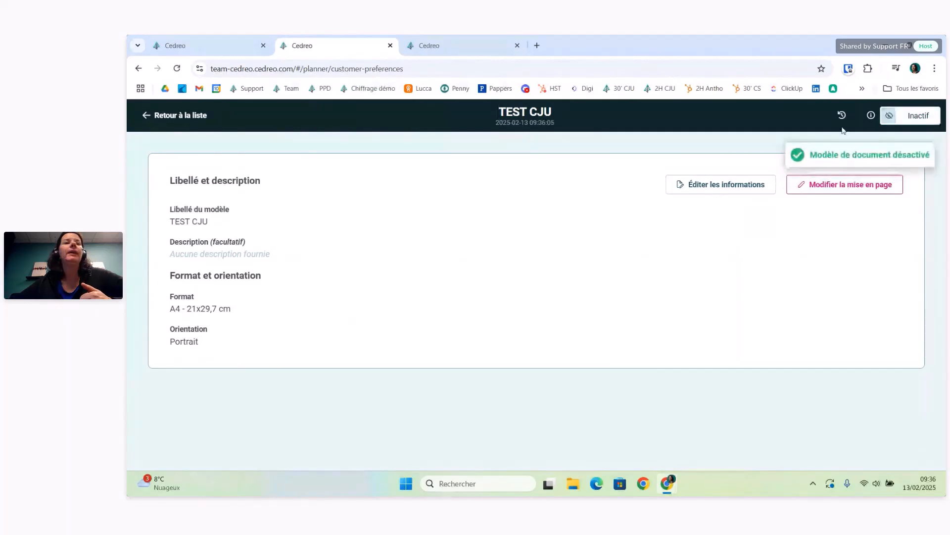
{"action": "left_click", "coordinate": [176, 114]}
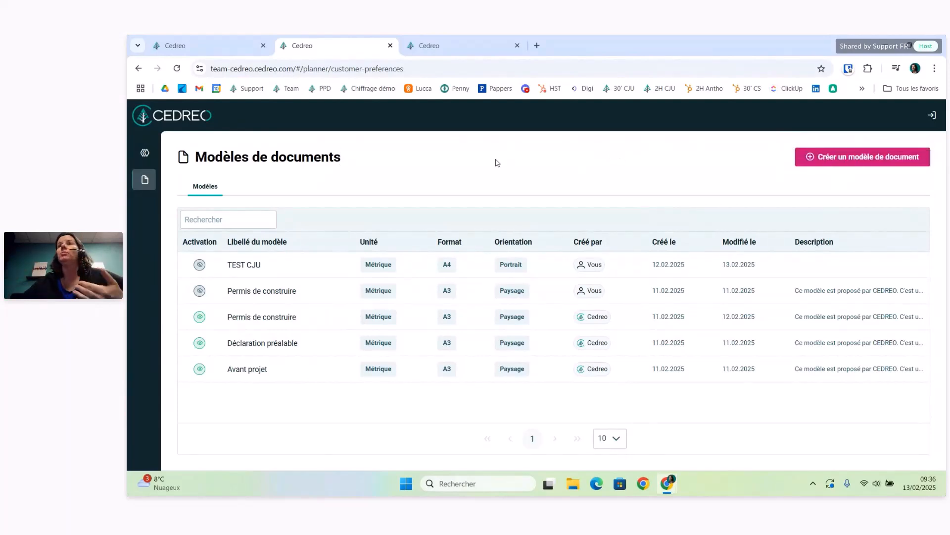
- Start a new document template and label it DEMO
{"action": "left_click", "coordinate": [846, 160]}
{"action": "left_click", "coordinate": [751, 239]}
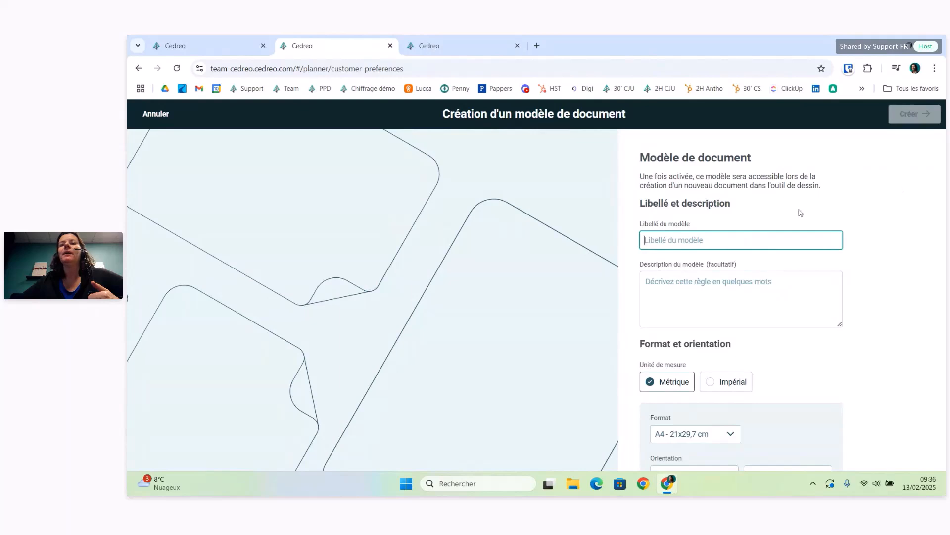
{"action": "type", "text": "DEMO"}
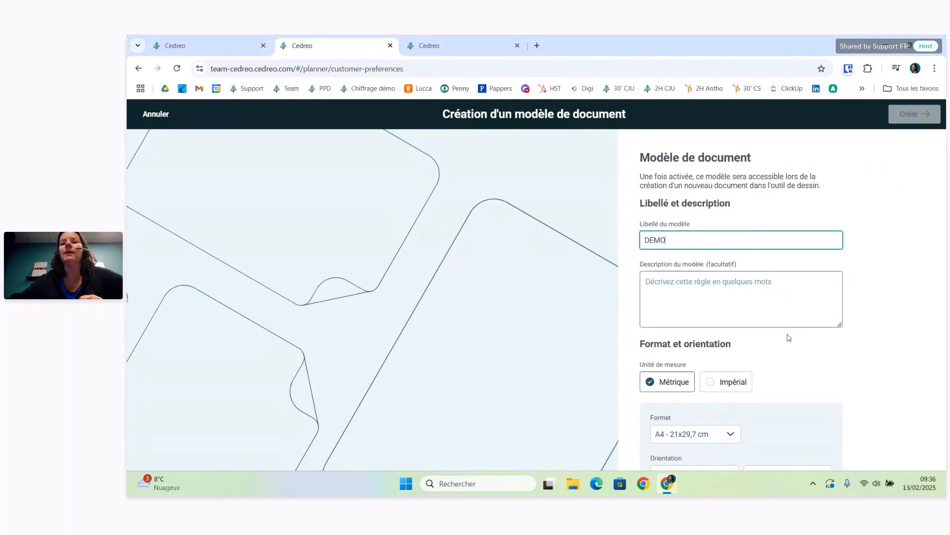
{"action": "left_click", "coordinate": [764, 417]}
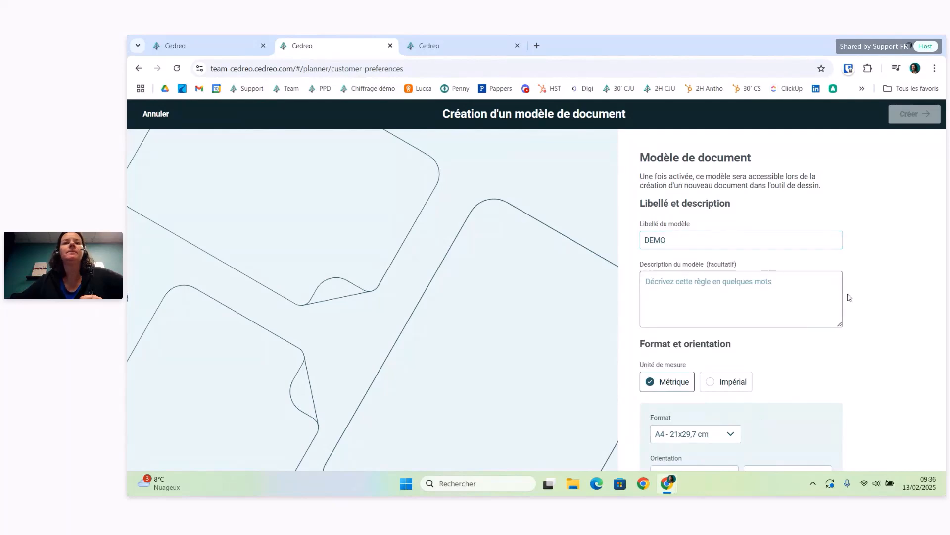
- Move the browser tab with the template creation form to the end of the tab row and return to it
{"action": "left_click_drag", "start_coordinate": [313, 49], "coordinate": [426, 45]}
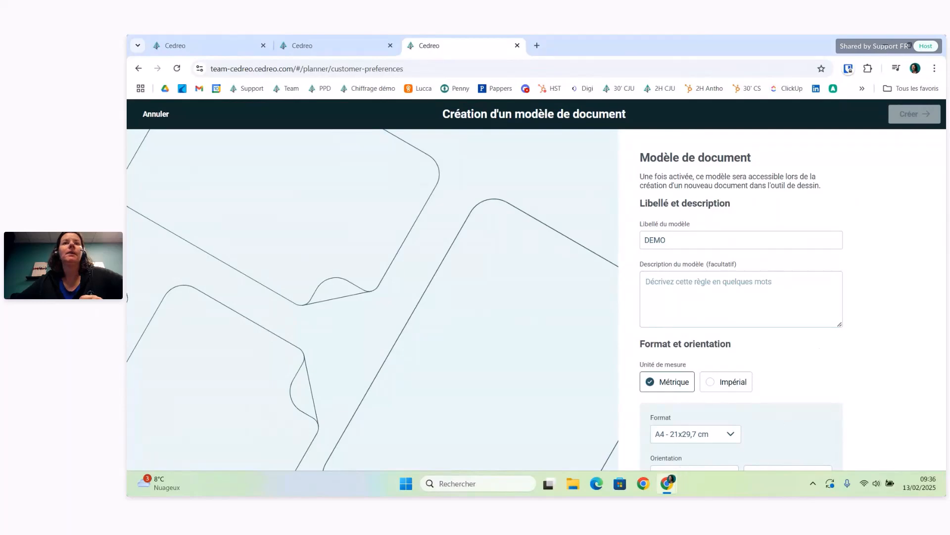
{"action": "left_click_drag", "start_coordinate": [420, 51], "coordinate": [440, 34]}
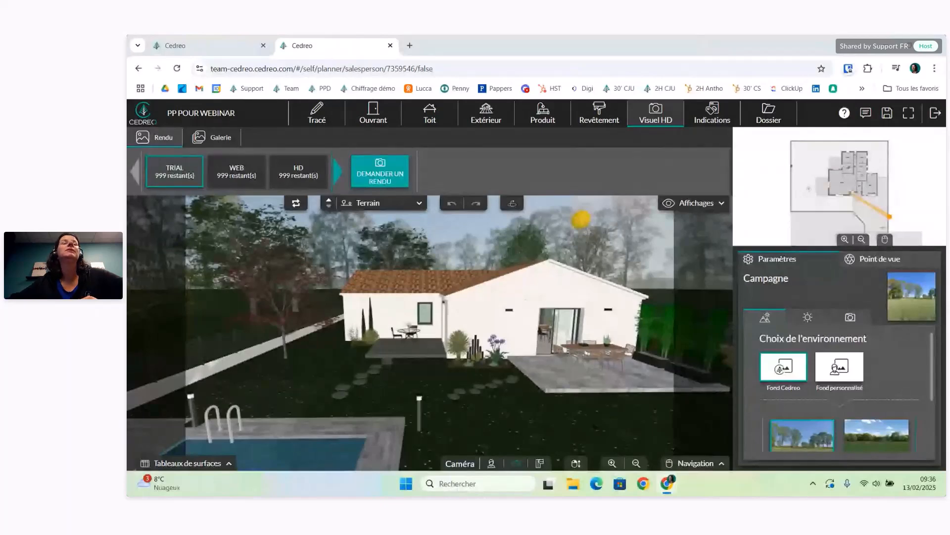
{"action": "left_click", "coordinate": [428, 49]}
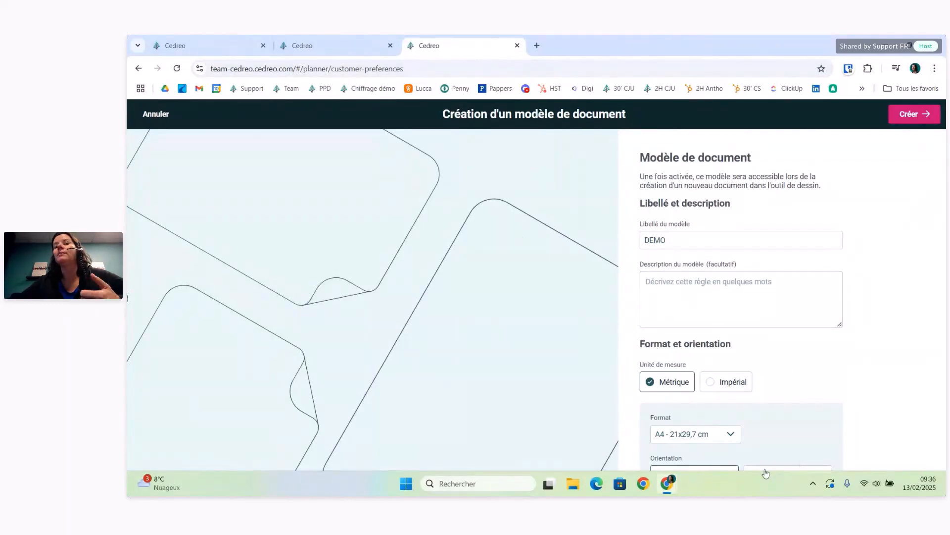
- Reduce the browser page zoom so the template's format and orientation options fit on screen
{"action": "left_click", "coordinate": [935, 69]}
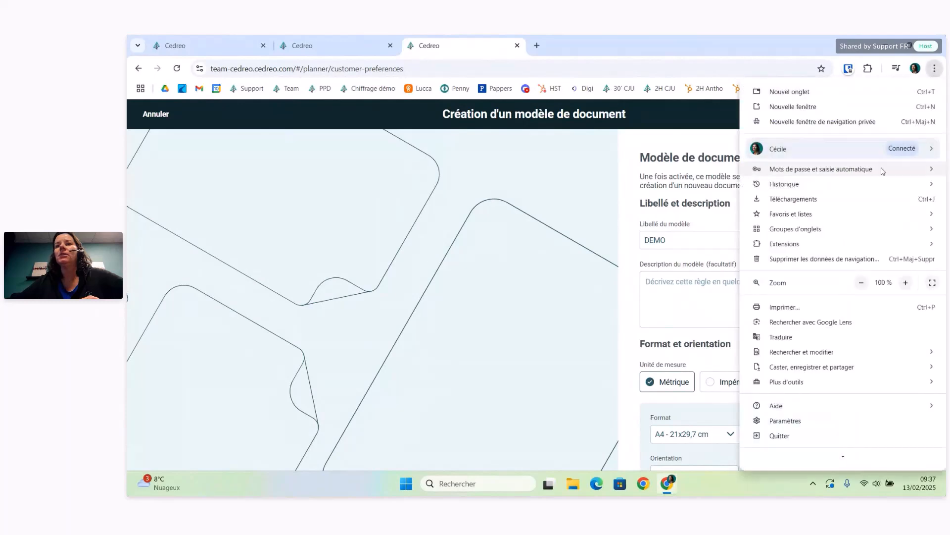
{"action": "left_click", "coordinate": [935, 68]}
{"action": "left_click", "coordinate": [935, 69]}
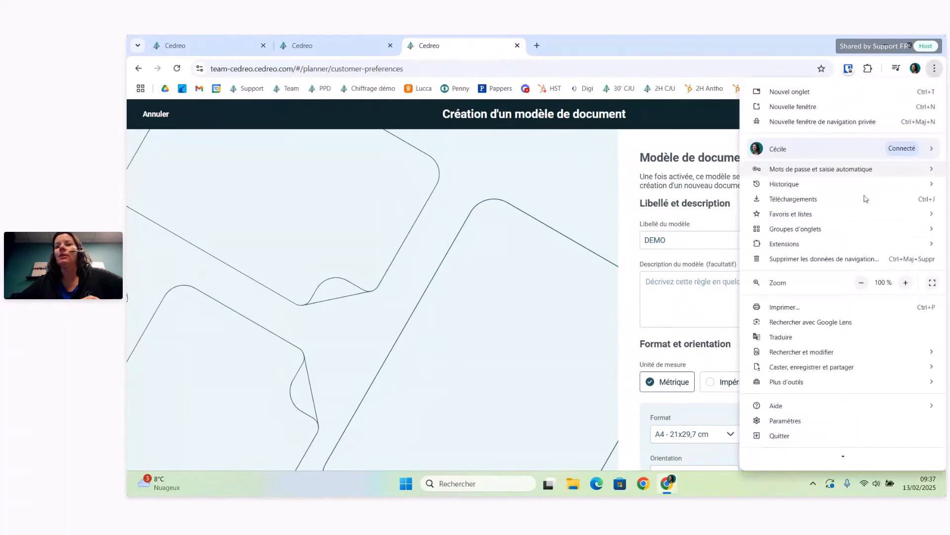
{"action": "left_click", "coordinate": [861, 283]}
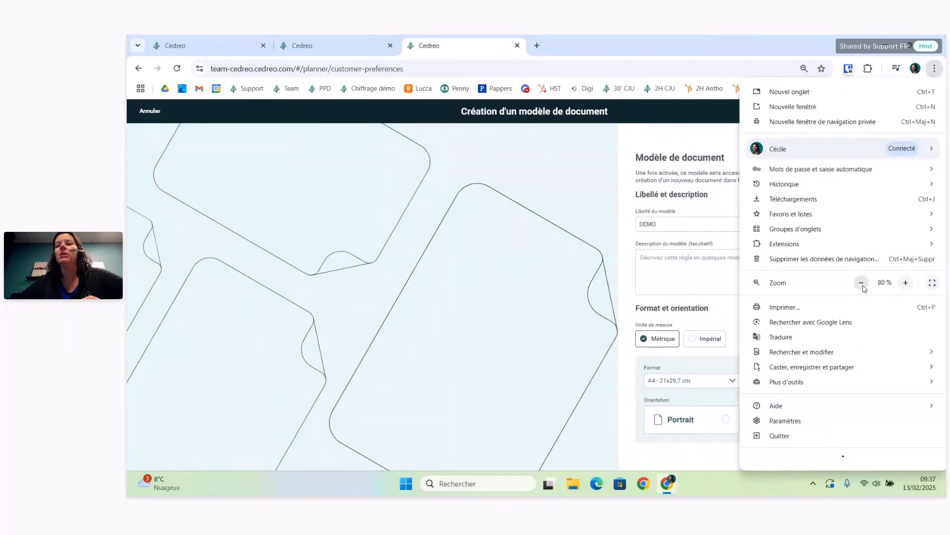
{"action": "left_click", "coordinate": [627, 421]}
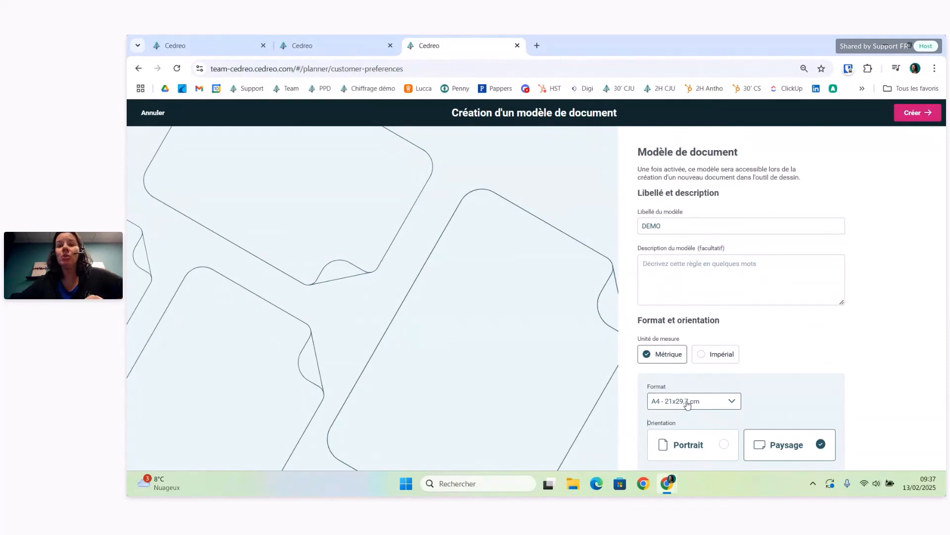
- Set the orientation to Portrait and create the metric A4 DEMO template
{"action": "left_click_drag", "start_coordinate": [680, 445], "coordinate": [684, 445]}
{"action": "left_click", "coordinate": [826, 349]}
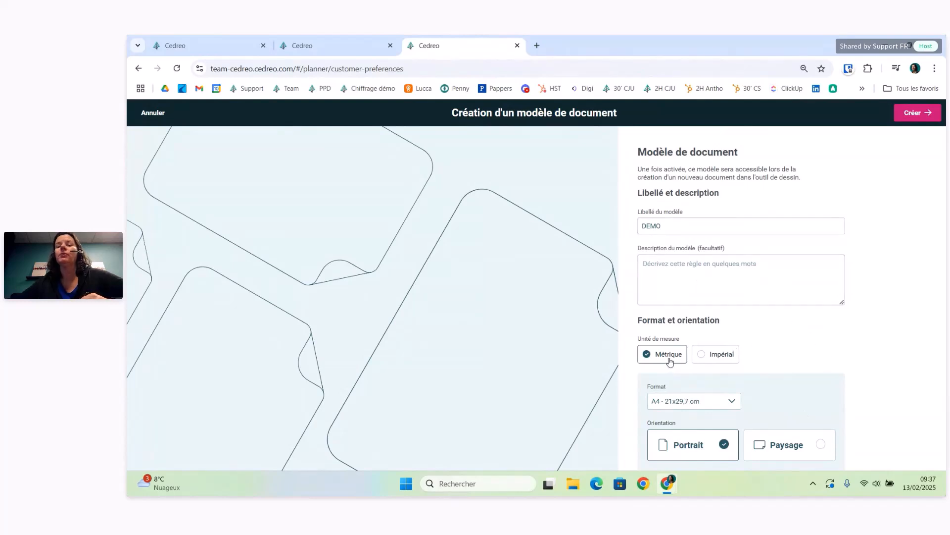
{"action": "left_click", "coordinate": [923, 115]}
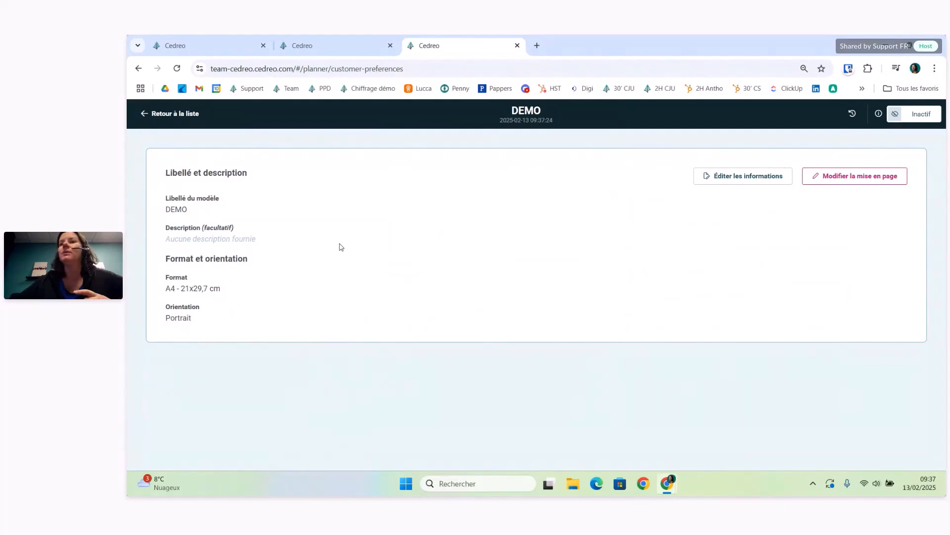
- Open the DEMO template's page layout for editing in full screen and select the page background (Fond de page)
{"action": "left_click", "coordinate": [845, 178]}
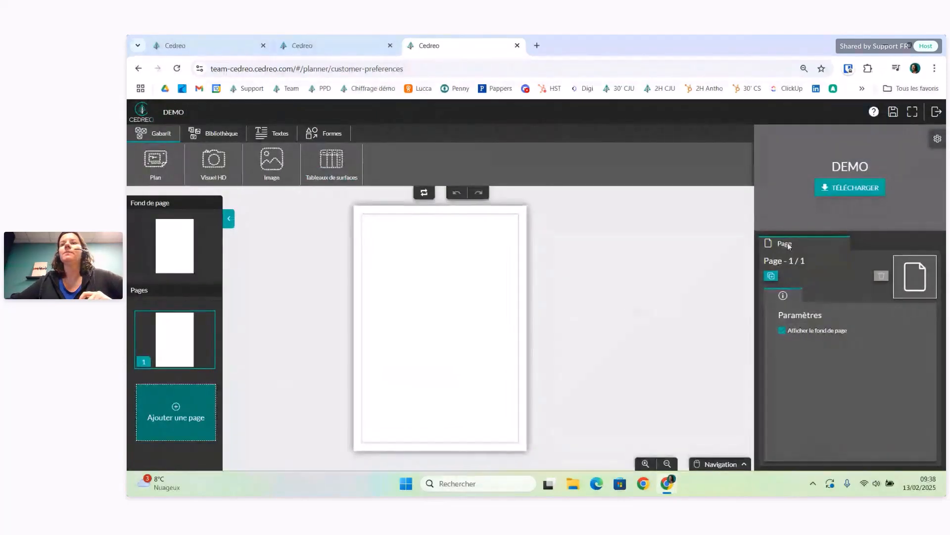
{"action": "left_click", "coordinate": [912, 111]}
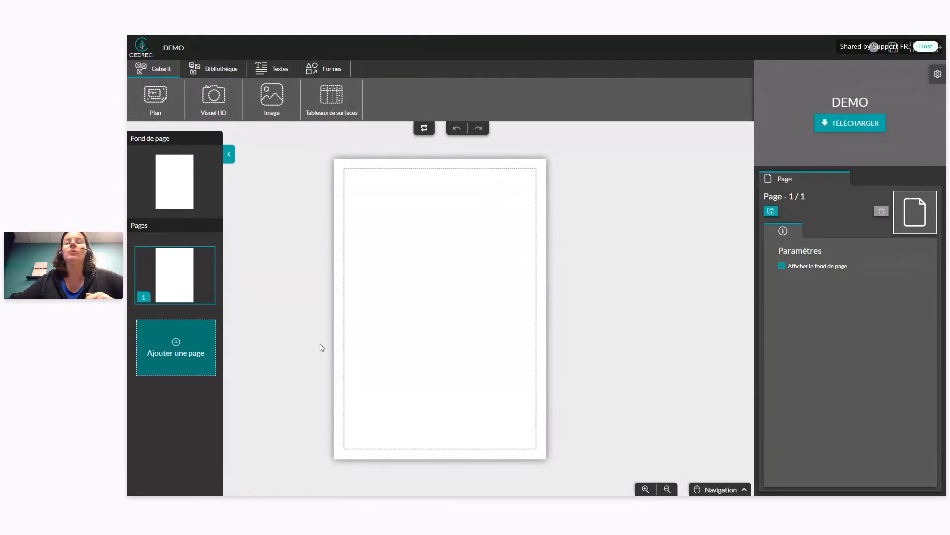
{"action": "left_click", "coordinate": [166, 180]}
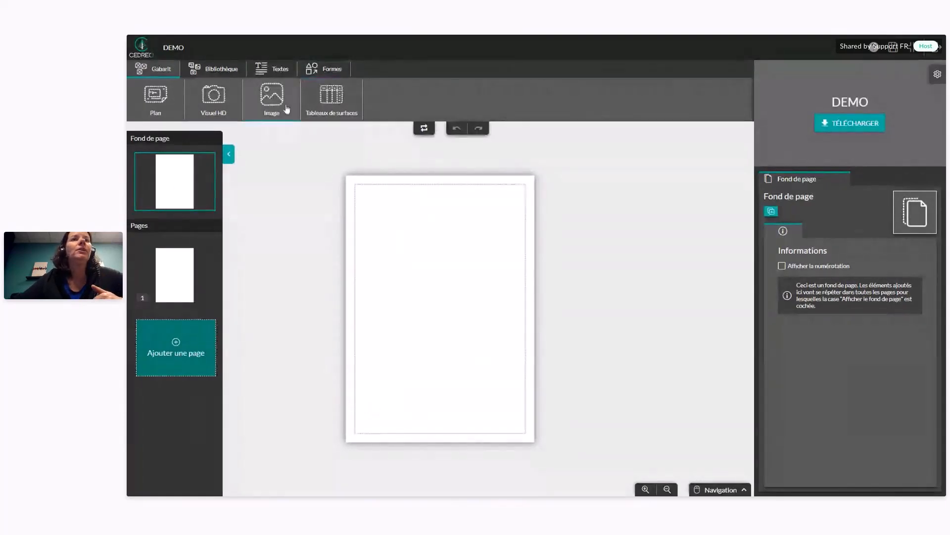
- Import the image file logo_maison_neutre.avif into the page background, showing all file types to find it
{"action": "left_click", "coordinate": [223, 69]}
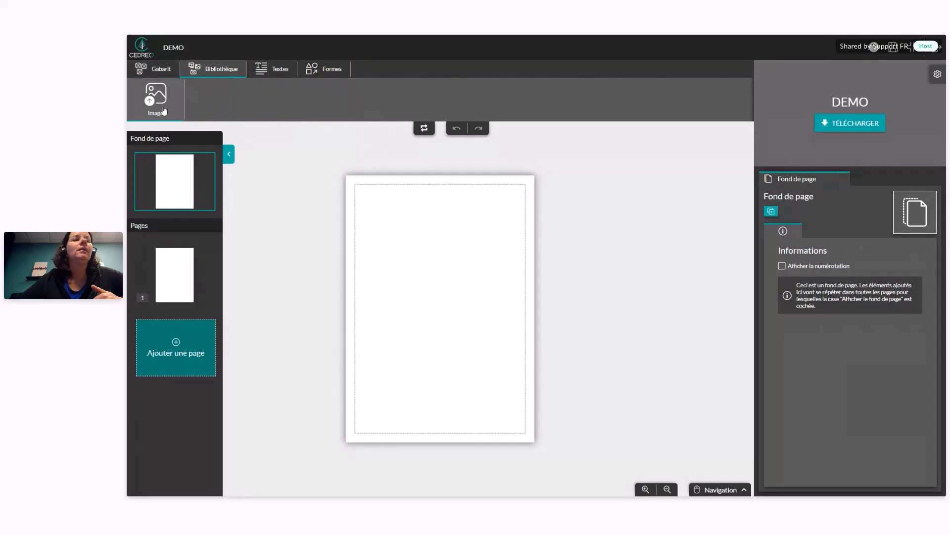
{"action": "key", "text": "Escape"}
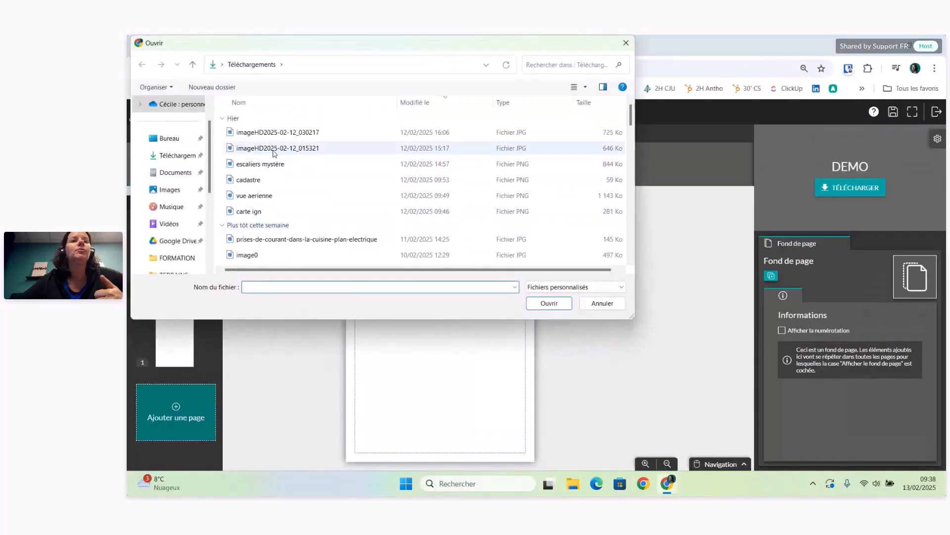
{"action": "scroll", "coordinate": [281, 173], "scroll_direction": "down", "scroll_amount": 1}
{"action": "scroll", "coordinate": [281, 174], "scroll_direction": "down", "scroll_amount": 1}
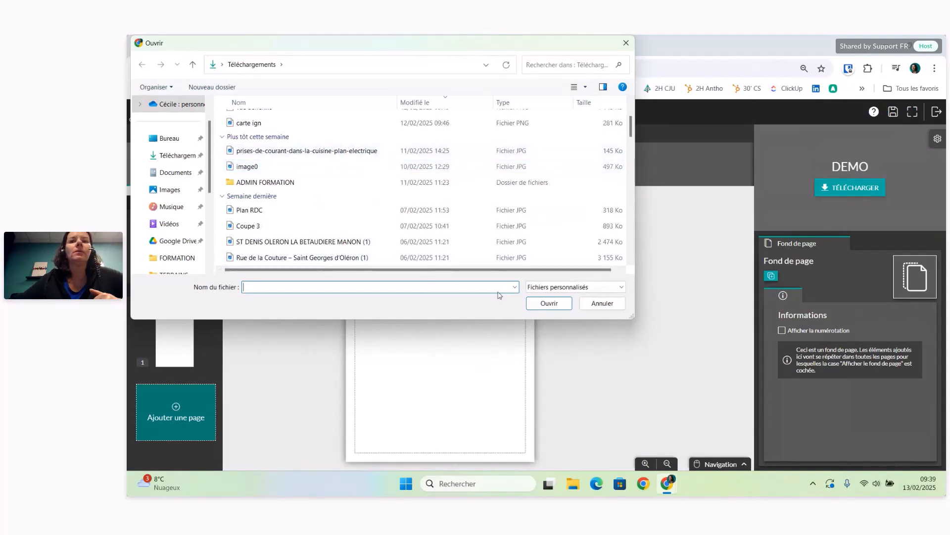
{"action": "left_click", "coordinate": [574, 287]}
{"action": "left_click", "coordinate": [549, 307]}
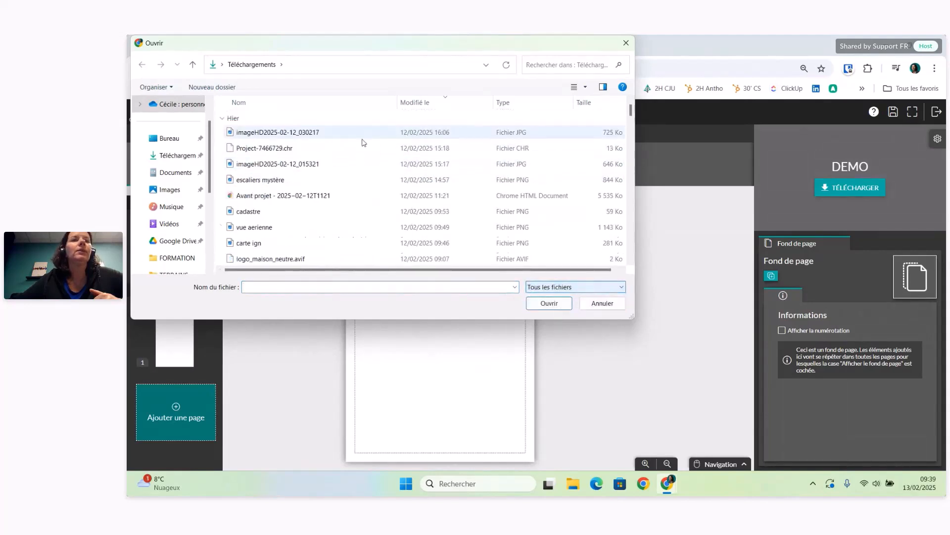
{"action": "scroll", "coordinate": [289, 200], "scroll_direction": "down", "scroll_amount": 1}
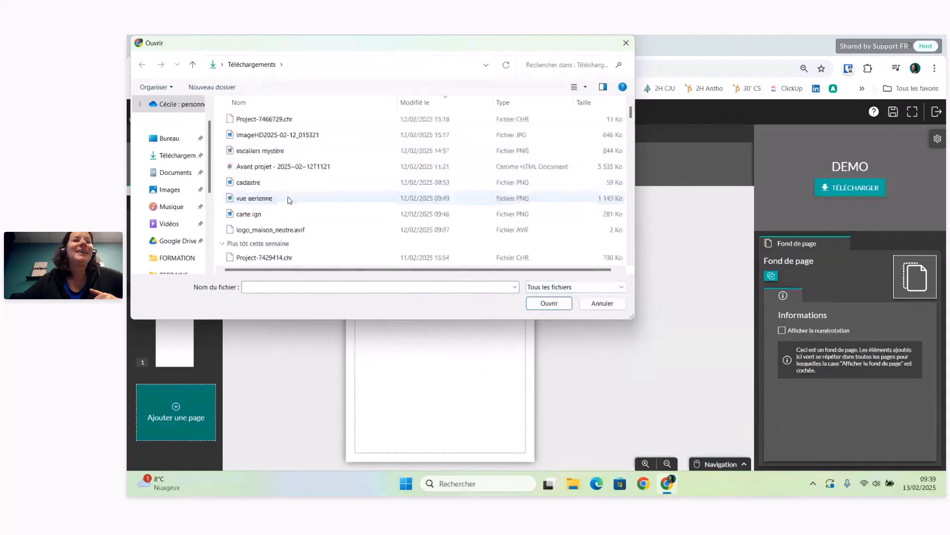
{"action": "left_click", "coordinate": [271, 230]}
{"action": "left_click", "coordinate": [557, 304]}
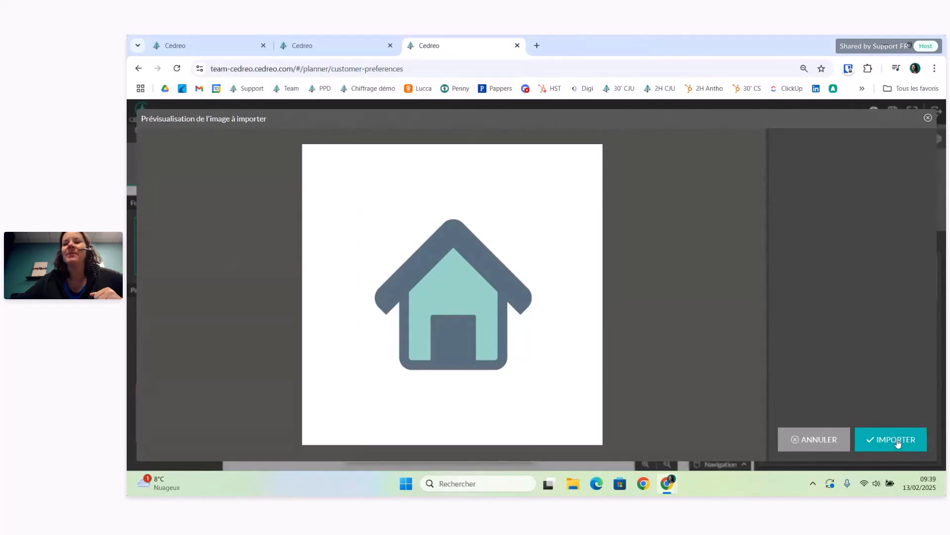
{"action": "left_click", "coordinate": [897, 439]}
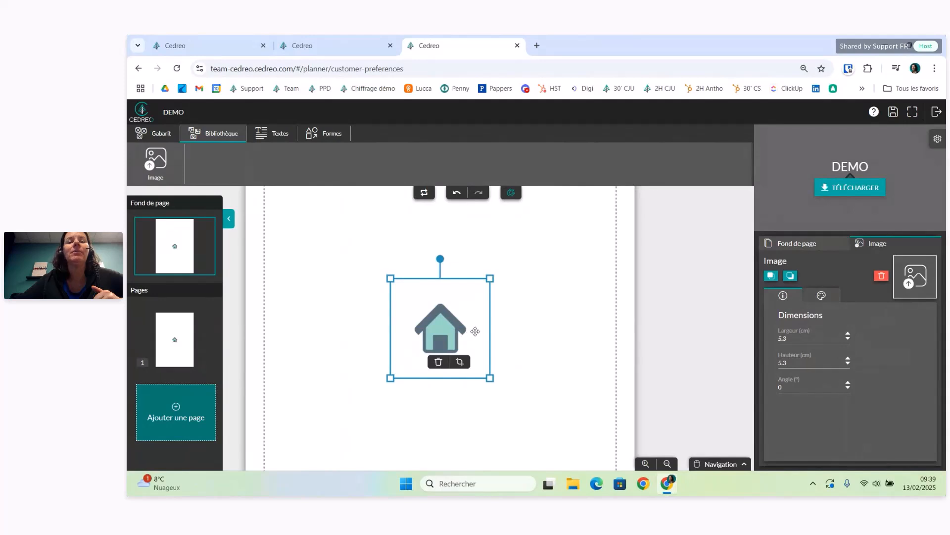
- Crop the white margins off the imported house image, down to about 2.9 × 2.9 cm
{"action": "left_click", "coordinate": [459, 363]}
{"action": "left_click_drag", "start_coordinate": [440, 377], "coordinate": [441, 355]}
{"action": "left_click_drag", "start_coordinate": [486, 320], "coordinate": [469, 320]}
{"action": "left_click_drag", "start_coordinate": [434, 277], "coordinate": [434, 301]}
{"action": "left_click_drag", "start_coordinate": [393, 329], "coordinate": [411, 329]}
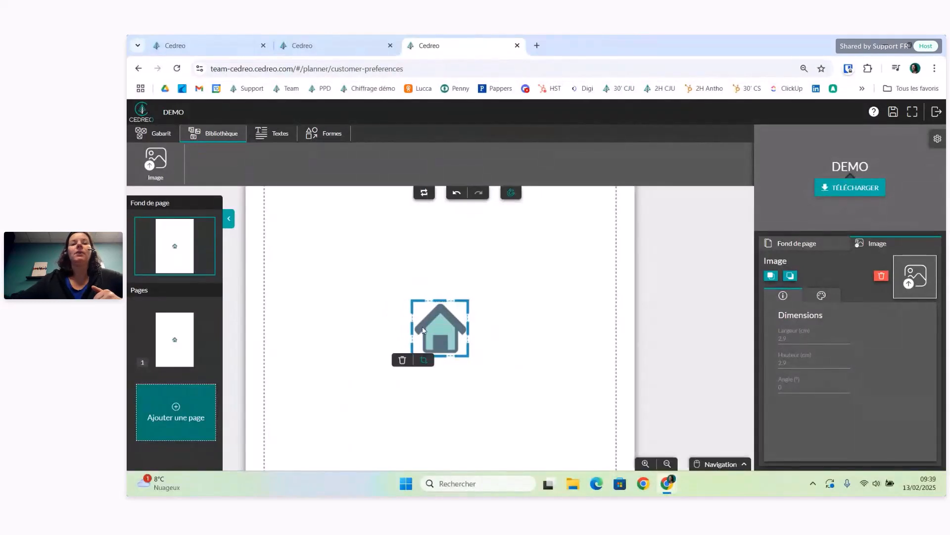
{"action": "left_click", "coordinate": [495, 328]}
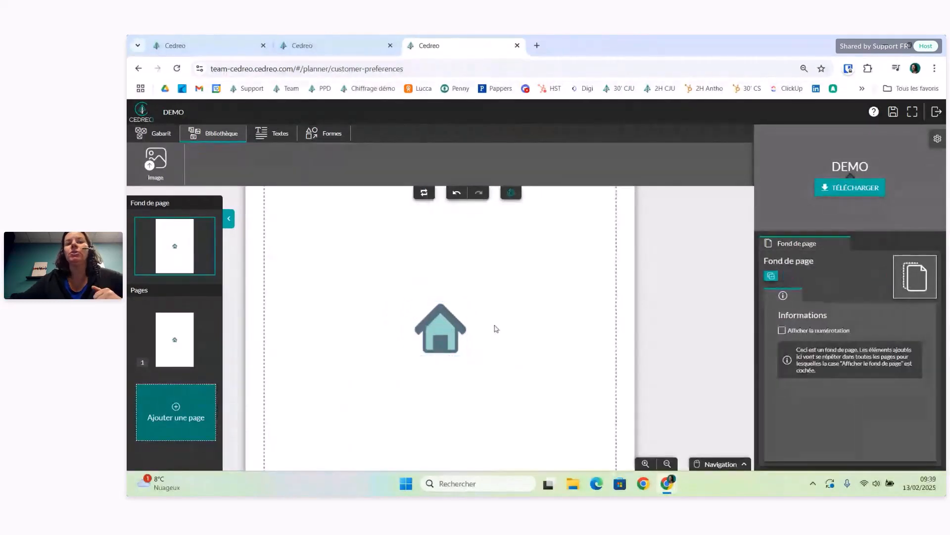
- Move the house logo into the lower-left corner of the page, inside the dashed margins
{"action": "left_click", "coordinate": [445, 344]}
{"action": "scroll", "coordinate": [494, 361], "scroll_direction": "down", "scroll_amount": 2}
{"action": "left_click_drag", "start_coordinate": [493, 223], "coordinate": [391, 385]}
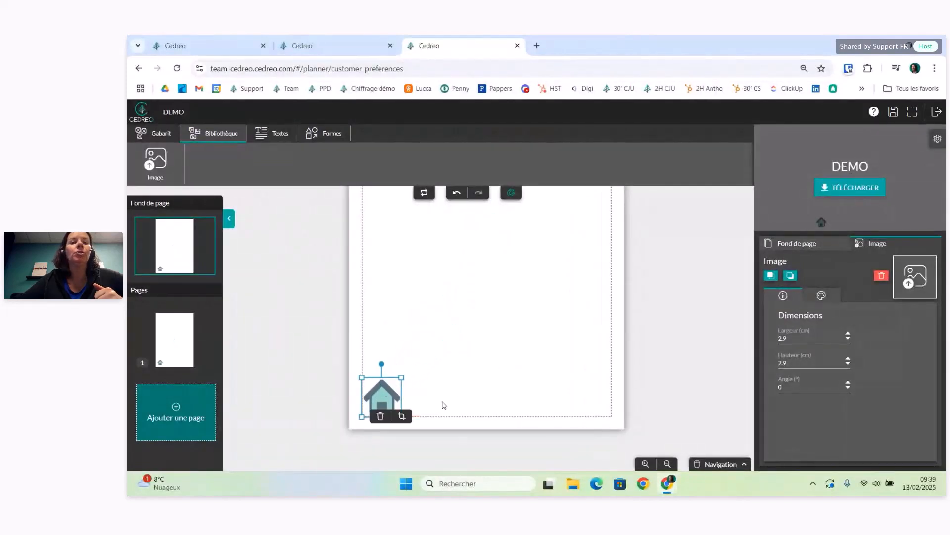
{"action": "left_click", "coordinate": [526, 372]}
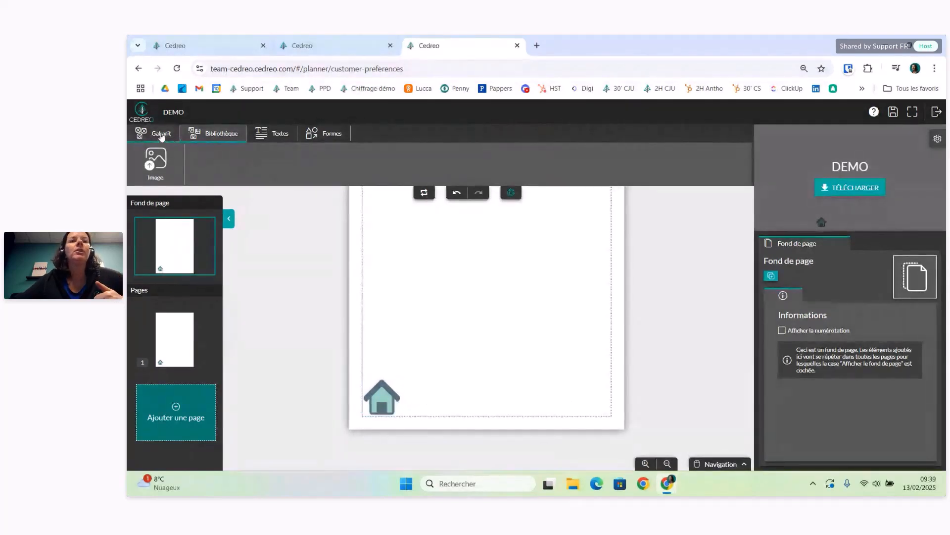
- Place a text zone immediately to the right of the house logo at the foot of the page
{"action": "left_click", "coordinate": [269, 135]}
{"action": "left_click", "coordinate": [155, 161]}
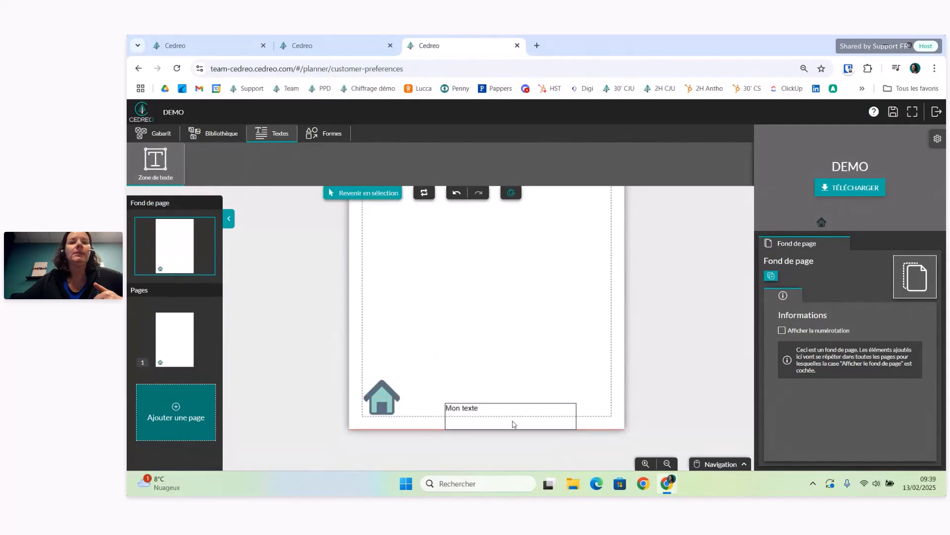
{"action": "left_click", "coordinate": [473, 407]}
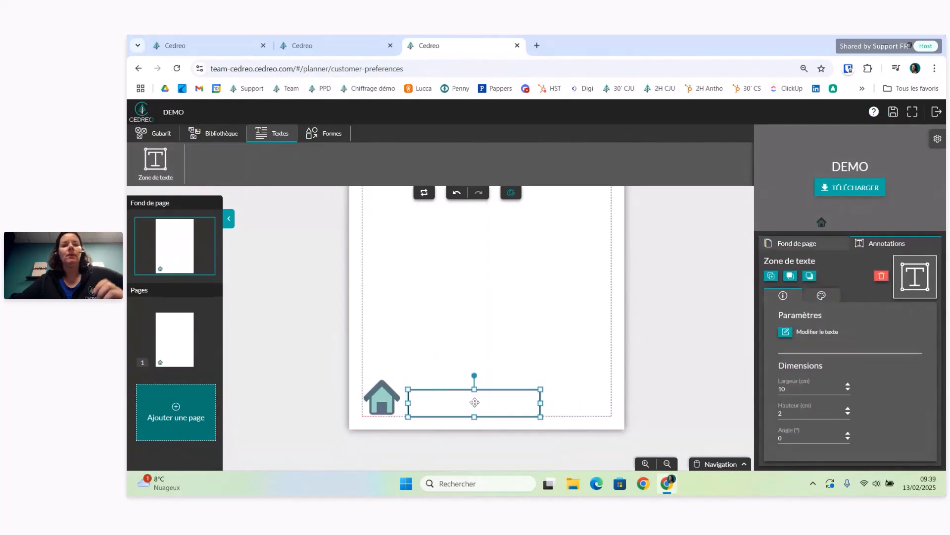
- Replace the text zone's placeholder with three lines: "Projet de construction", "Nom des clients" and "Adresse terrain"
{"action": "key", "text": "ctrl+a"}
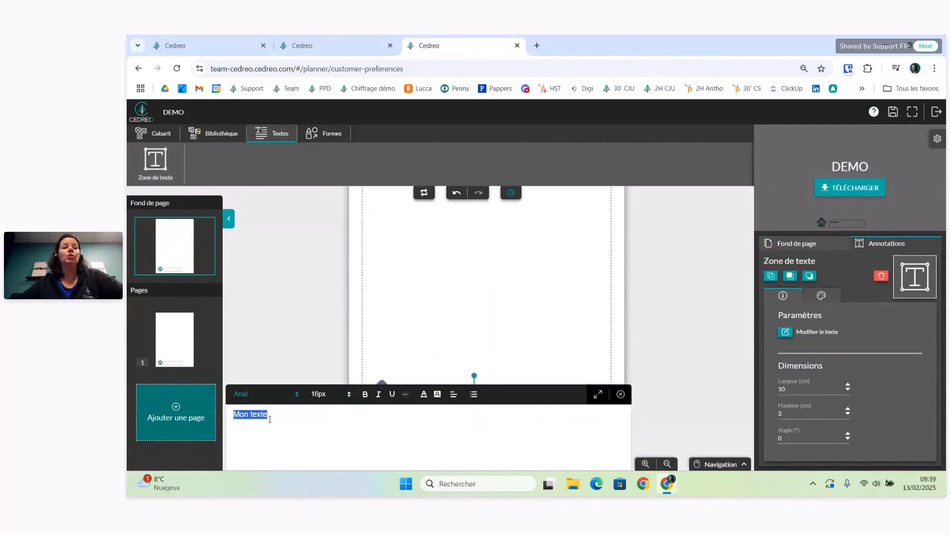
{"action": "type", "text": "Pro"}
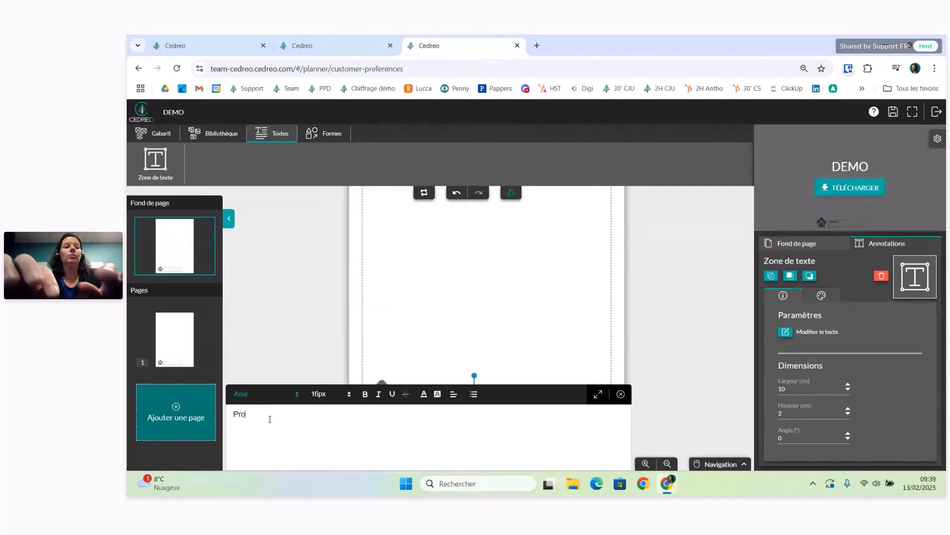
{"action": "type", "text": "jet de construction"}
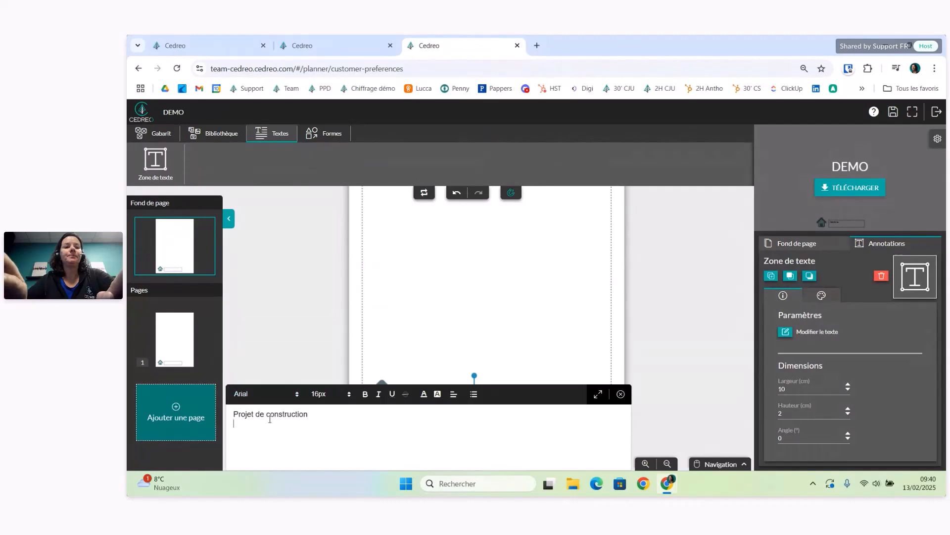
{"action": "key", "text": "Return"}
{"action": "type", "text": "N"}
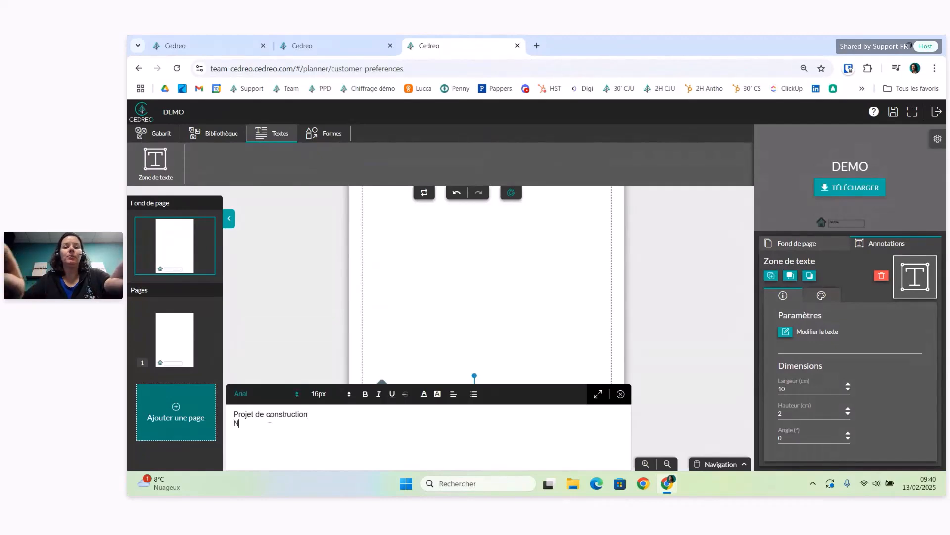
{"action": "type", "text": "OM"}
{"action": "key", "text": "BackSpace"}
{"action": "key", "text": "BackSpace"}
{"action": "type", "text": "om"}
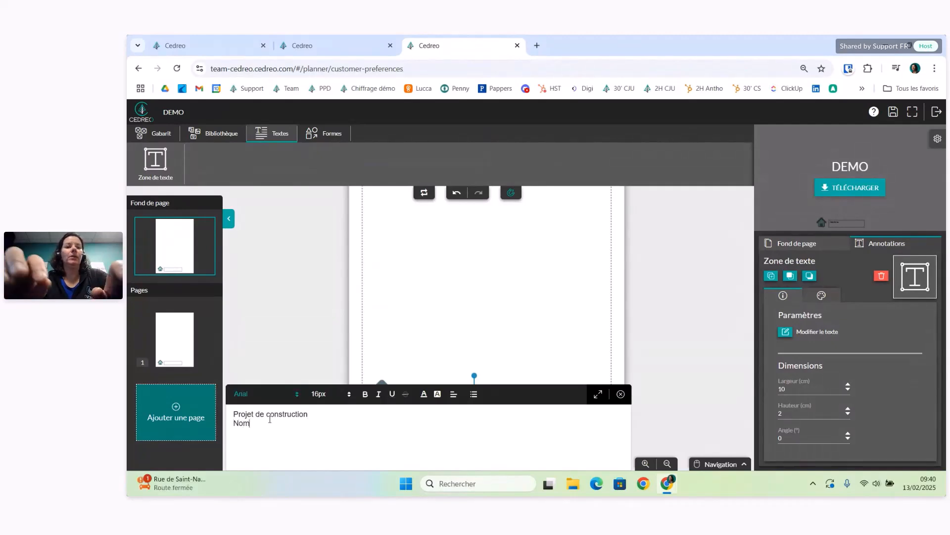
{"action": "type", "text": " des "}
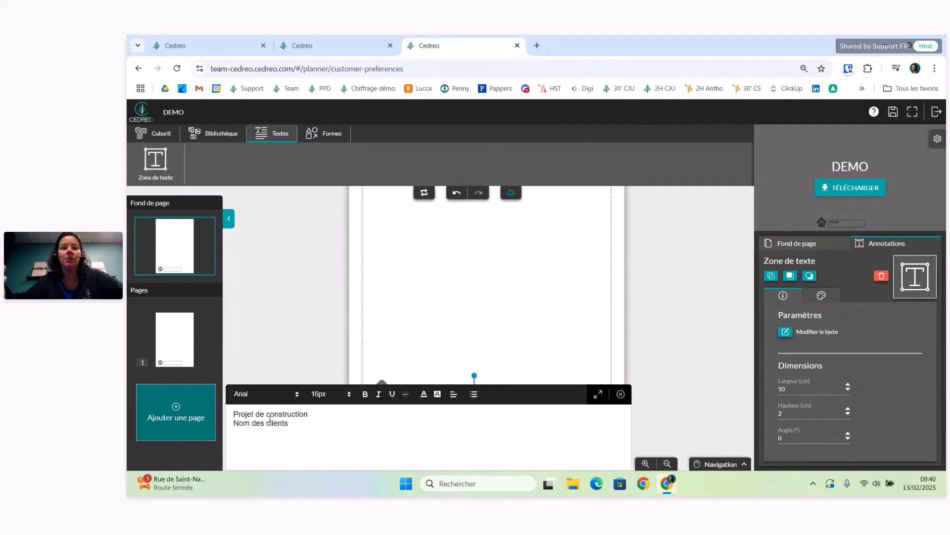
{"action": "type", "text": "clients"}
{"action": "key", "text": "Return"}
{"action": "type", "text": "Adre"}
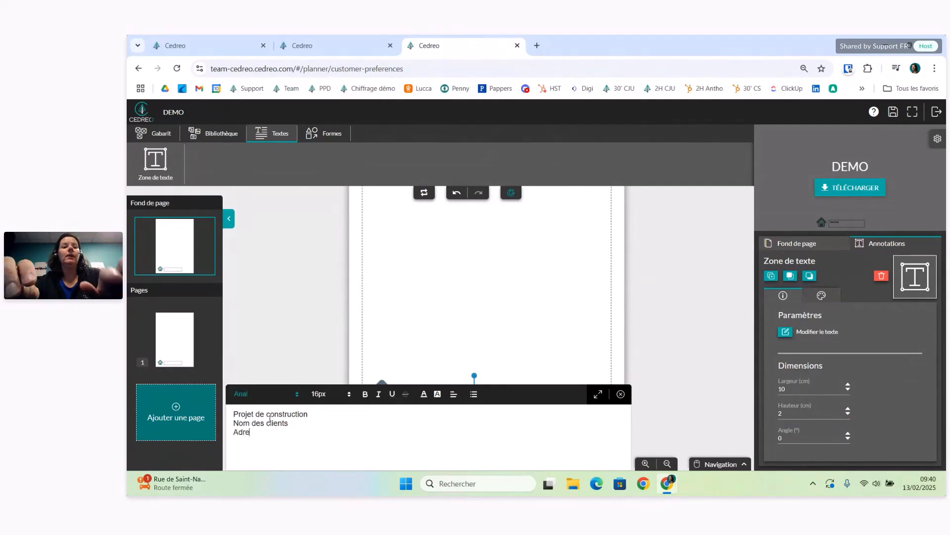
{"action": "type", "text": "sse terrain"}
- Set all three lines of text to Calibri and enlarge "Projet de construction" to 20px
{"action": "left_click_drag", "start_coordinate": [328, 441], "coordinate": [232, 414]}
{"action": "left_click", "coordinate": [252, 397]}
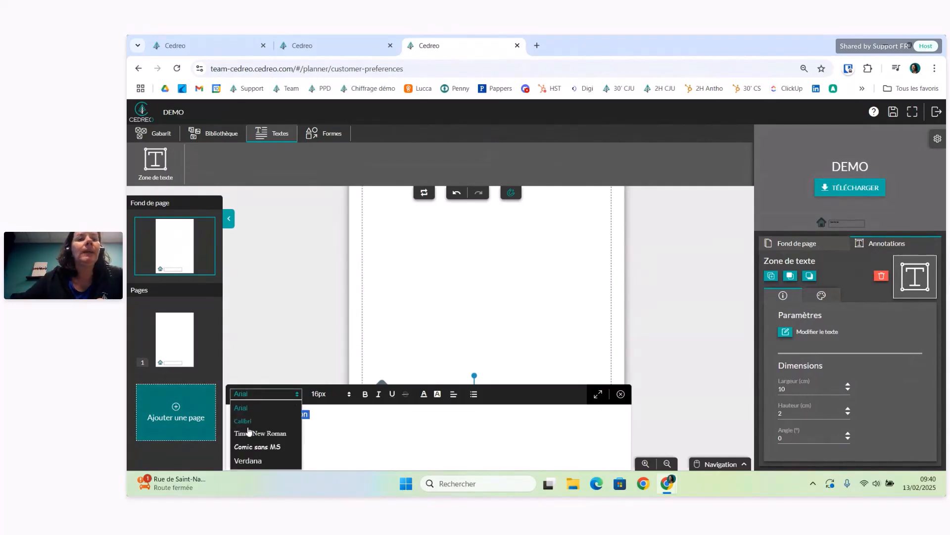
{"action": "left_click", "coordinate": [244, 420]}
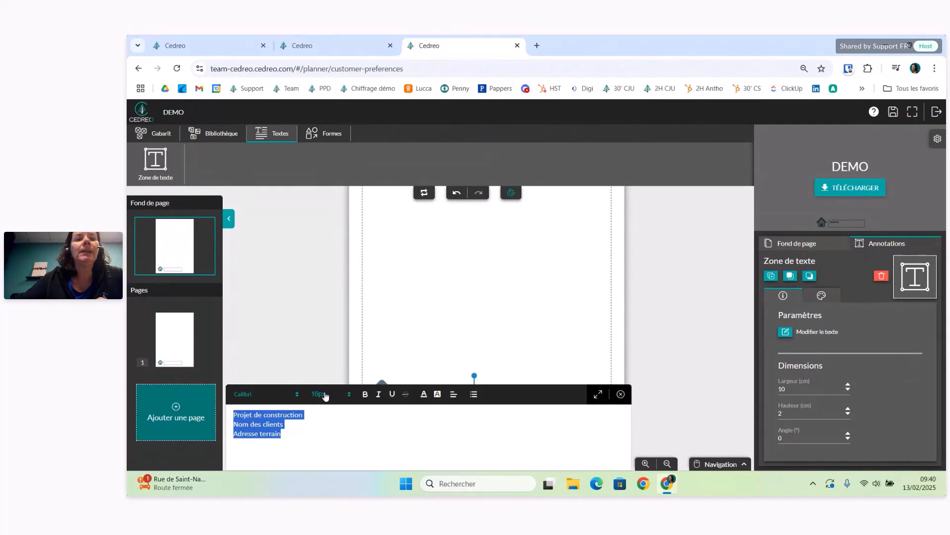
{"action": "left_click", "coordinate": [302, 416]}
{"action": "left_click_drag", "start_coordinate": [303, 416], "coordinate": [233, 415]}
{"action": "left_click", "coordinate": [329, 393]}
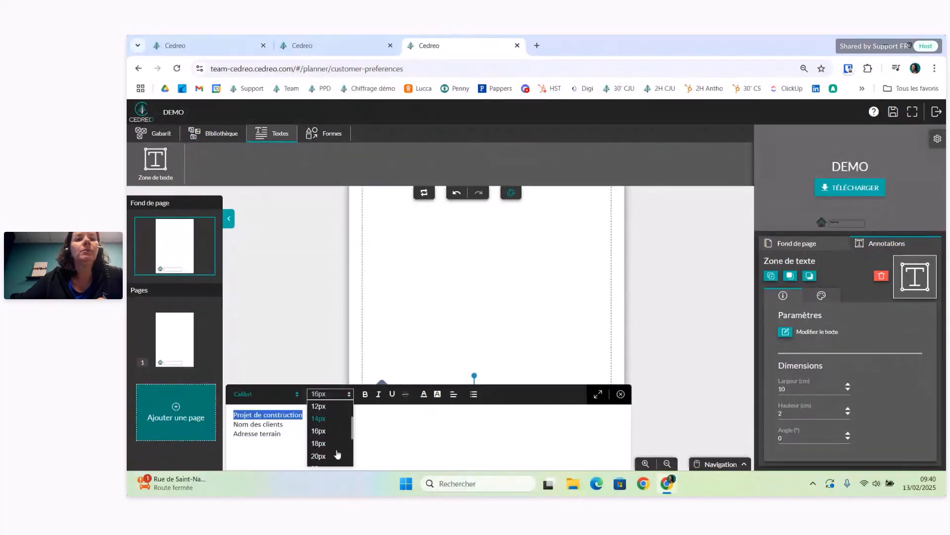
{"action": "left_click", "coordinate": [318, 455]}
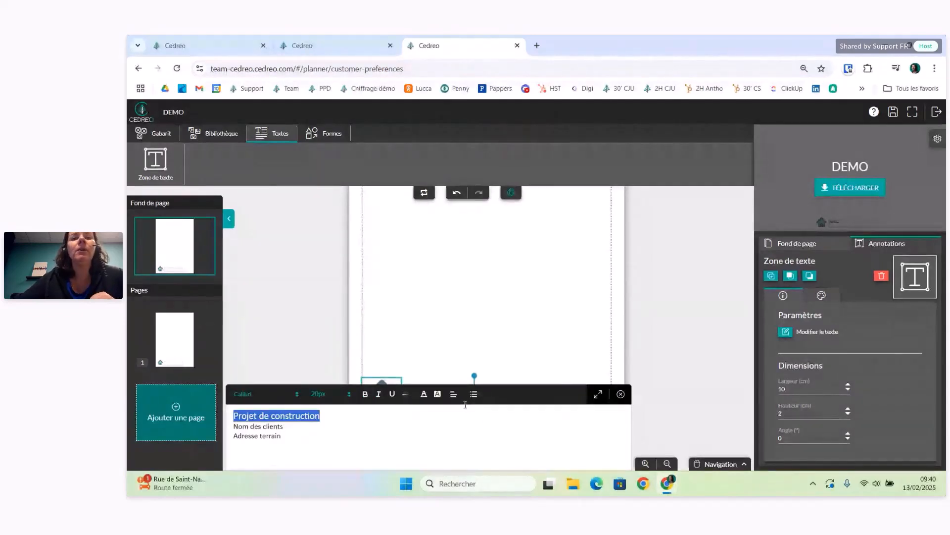
- Pick the dark red #852020 as the text colour for "Projet de construction" and add it to the template colours
{"action": "left_click", "coordinate": [424, 395]}
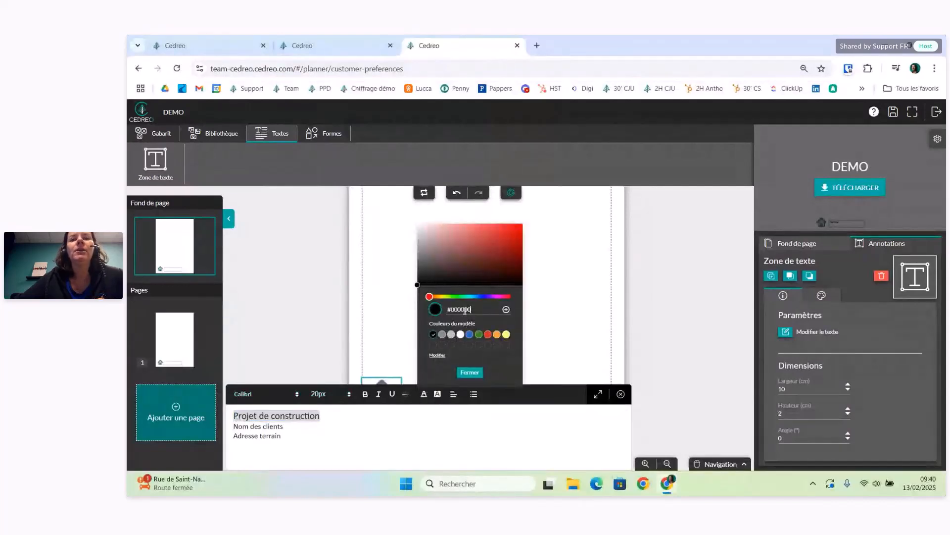
{"action": "left_click_drag", "start_coordinate": [473, 308], "coordinate": [453, 309]}
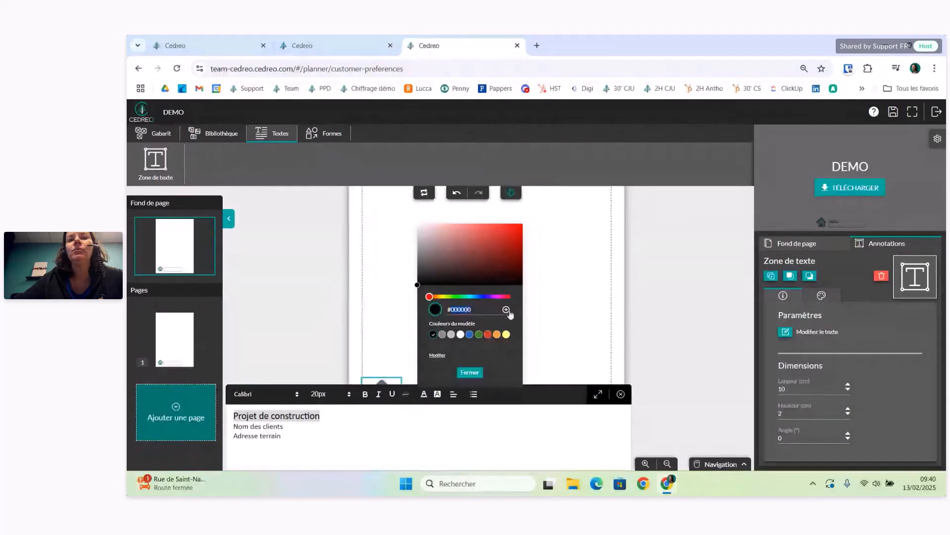
{"action": "mouse_move", "coordinate": [505, 249]}
{"action": "left_mouse_down"}
{"action": "mouse_move", "coordinate": [488, 259]}
{"action": "mouse_move", "coordinate": [499, 257]}
{"action": "left_mouse_up"}
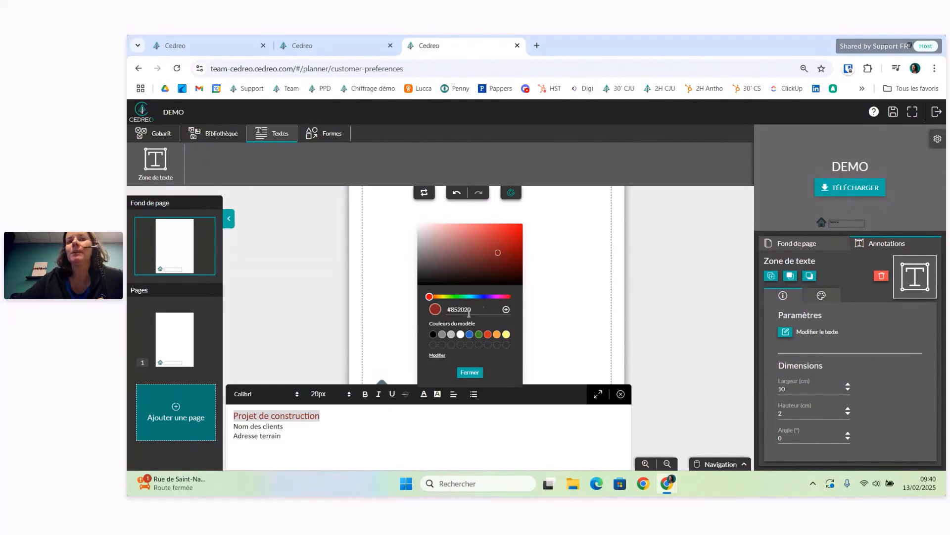
{"action": "left_click", "coordinate": [506, 310]}
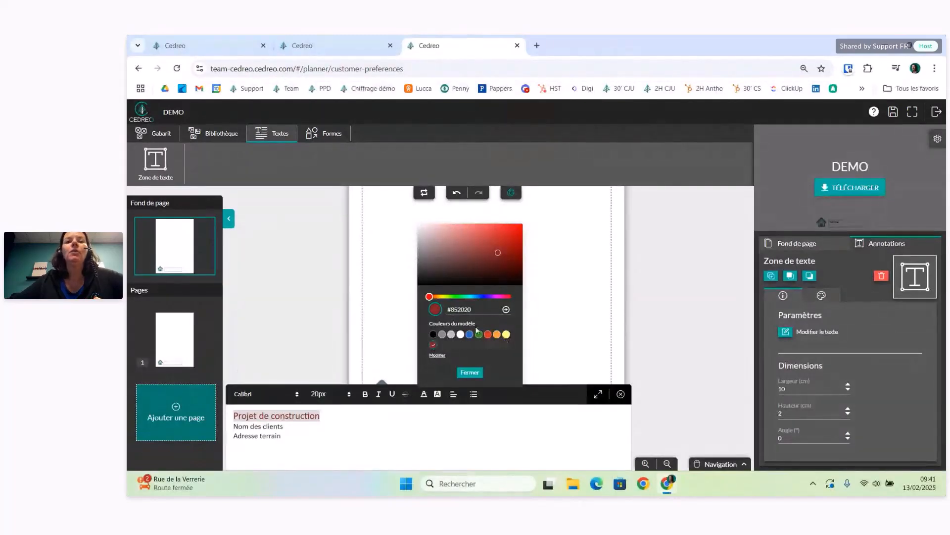
- Try the light grey template colour on the "Projet de construction" line
{"action": "left_click", "coordinate": [451, 335]}
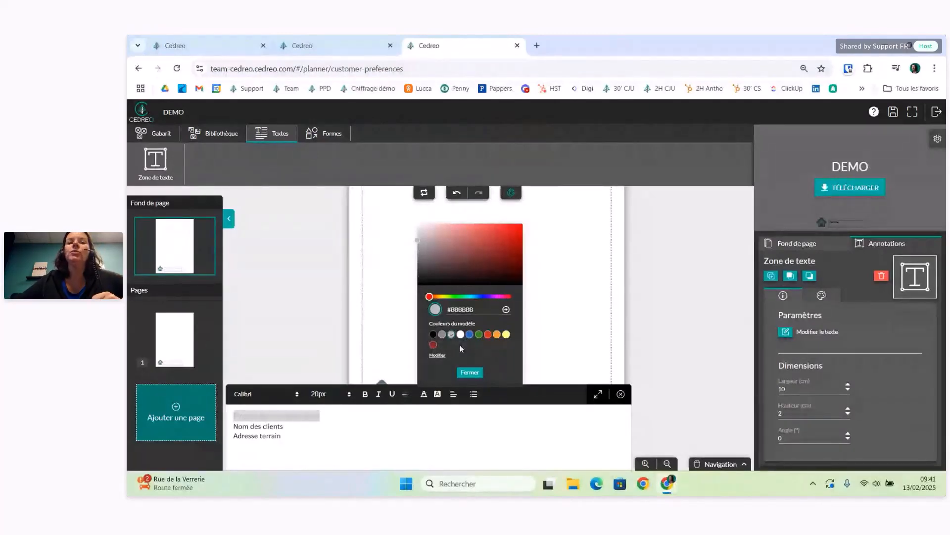
{"action": "left_click", "coordinate": [470, 372]}
{"action": "left_click_drag", "start_coordinate": [320, 415], "coordinate": [233, 415]}
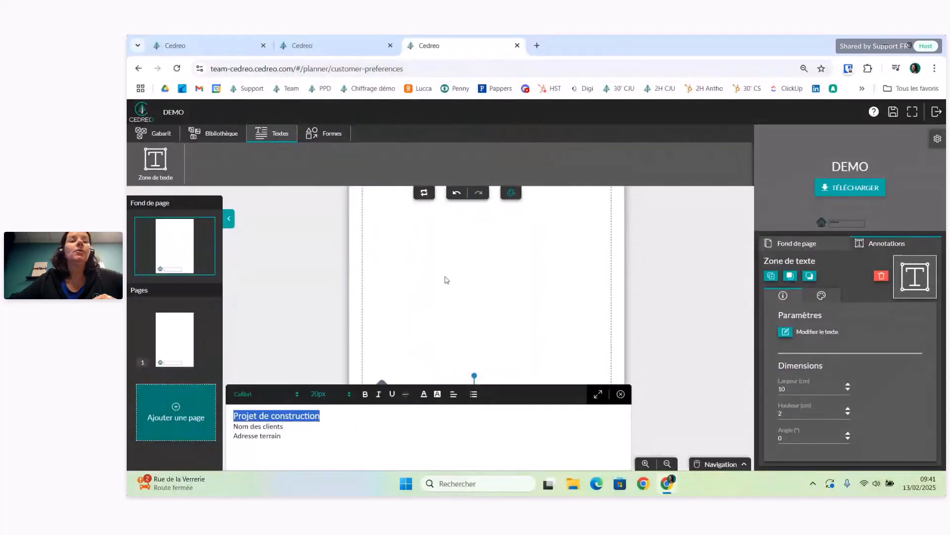
{"action": "left_click", "coordinate": [422, 394]}
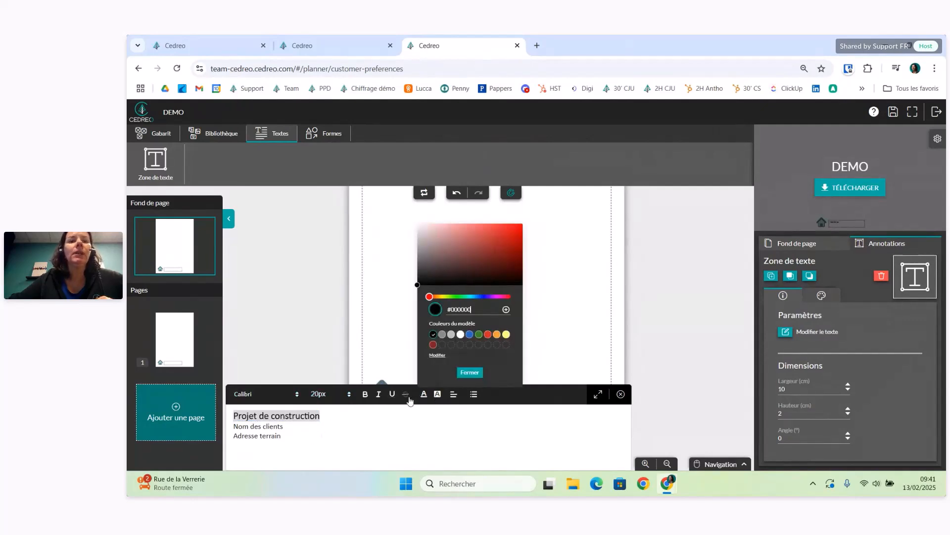
{"action": "left_click", "coordinate": [358, 418]}
- Apply the saved dark red template colour to "Projet de construction" and shift the text zone slightly upward beside the logo
{"action": "left_click_drag", "start_coordinate": [328, 417], "coordinate": [230, 417]}
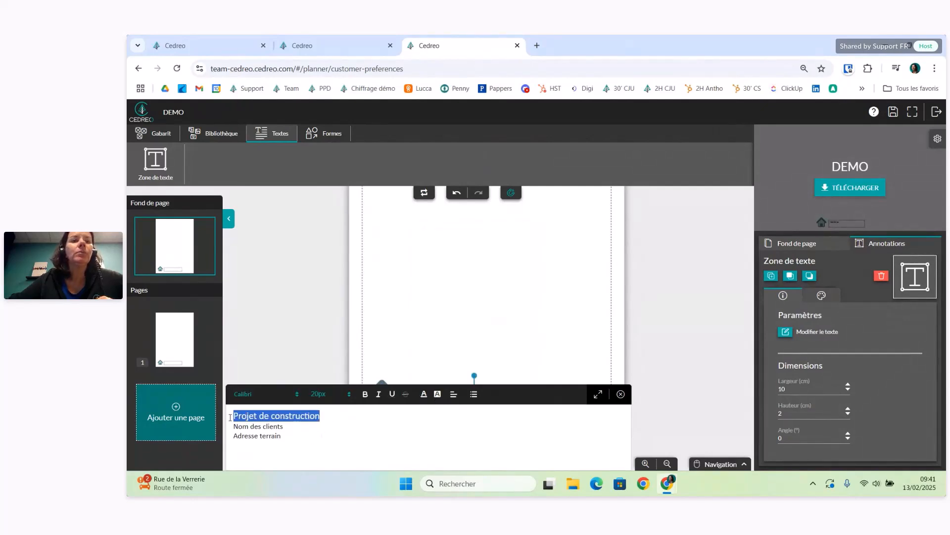
{"action": "left_click", "coordinate": [424, 394]}
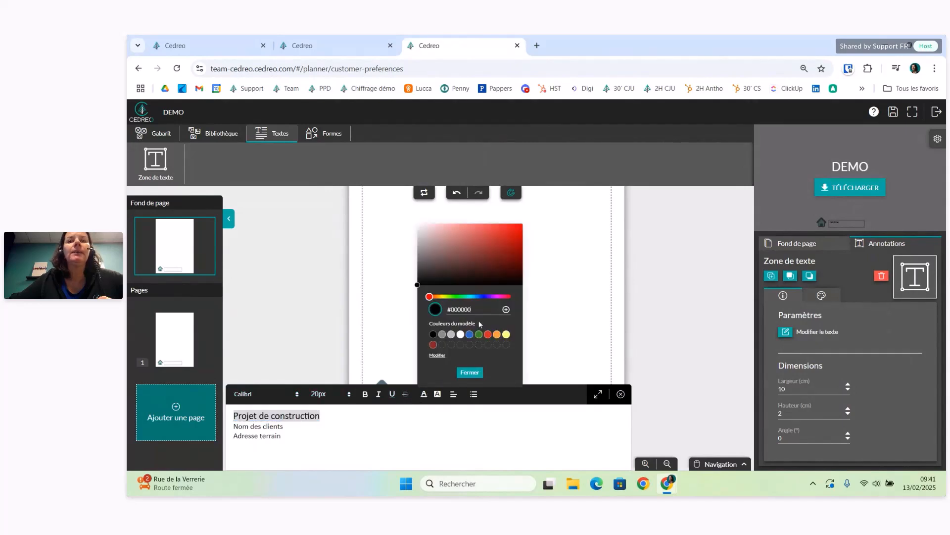
{"action": "left_click", "coordinate": [434, 345]}
{"action": "left_click", "coordinate": [466, 373]}
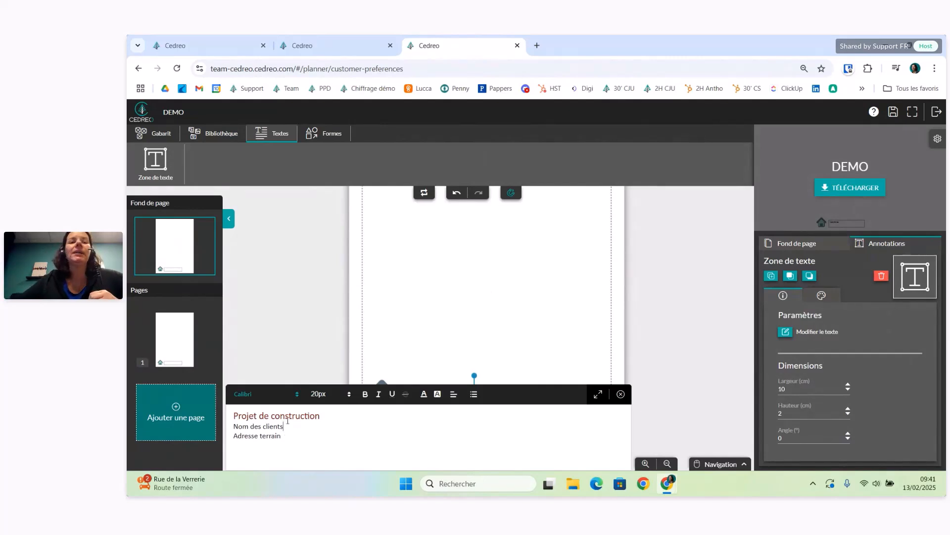
{"action": "left_click", "coordinate": [428, 330]}
{"action": "left_click_drag", "start_coordinate": [453, 401], "coordinate": [434, 400]}
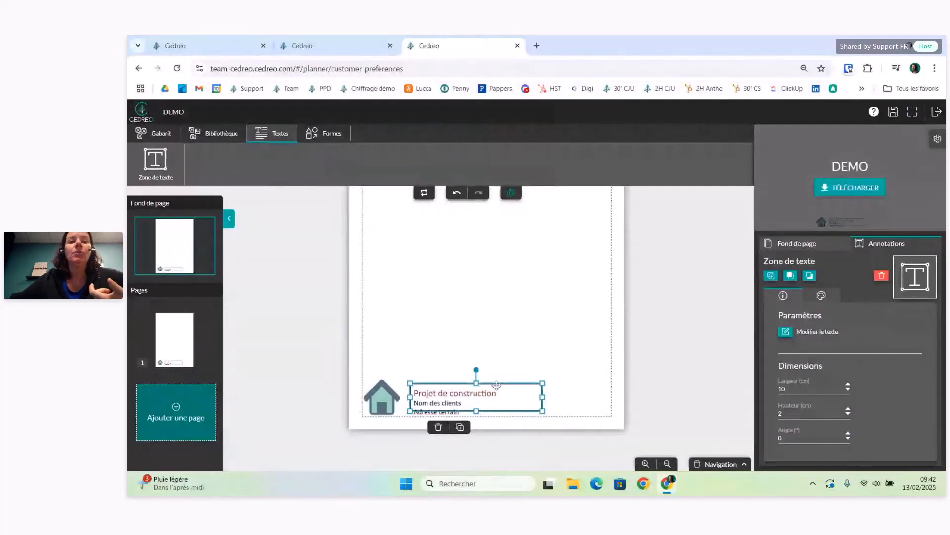
- Narrow the project text zone to 6.7 cm and check how it looks on page 1
{"action": "left_click_drag", "start_coordinate": [542, 397], "coordinate": [500, 397]}
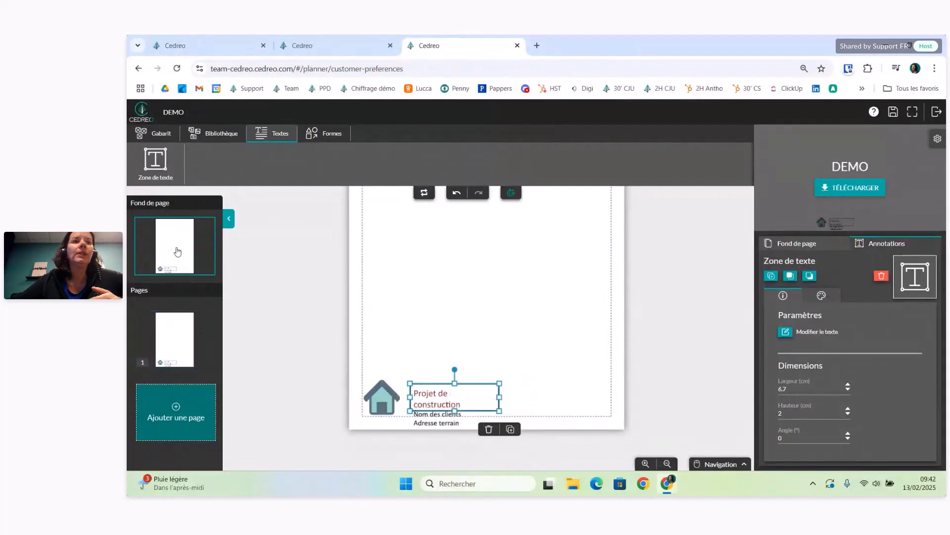
{"action": "left_click", "coordinate": [177, 247]}
{"action": "left_click", "coordinate": [178, 337]}
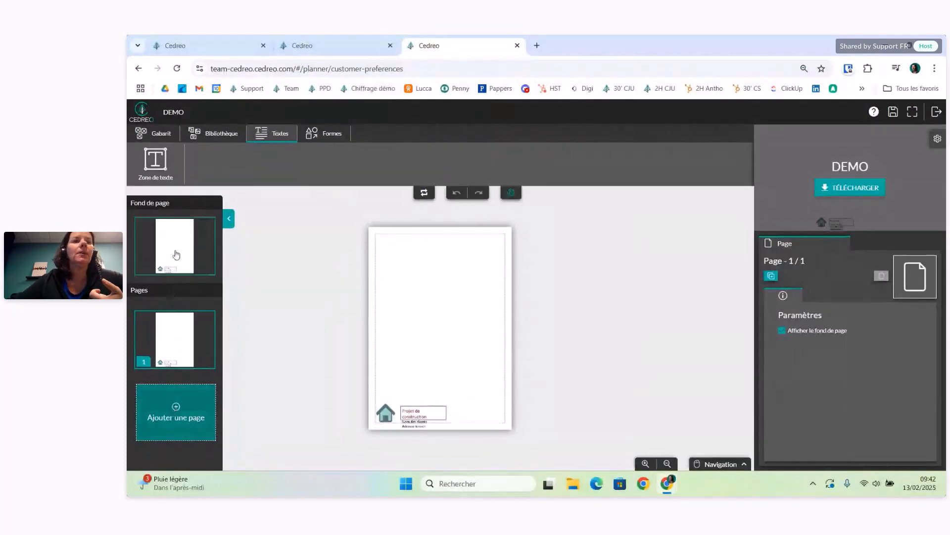
- Widen the project text zone on the page background to 9.6 cm so "Projet de construction" fits on one line
{"action": "left_click", "coordinate": [177, 247]}
{"action": "scroll", "coordinate": [438, 356], "scroll_direction": "up", "scroll_amount": 3}
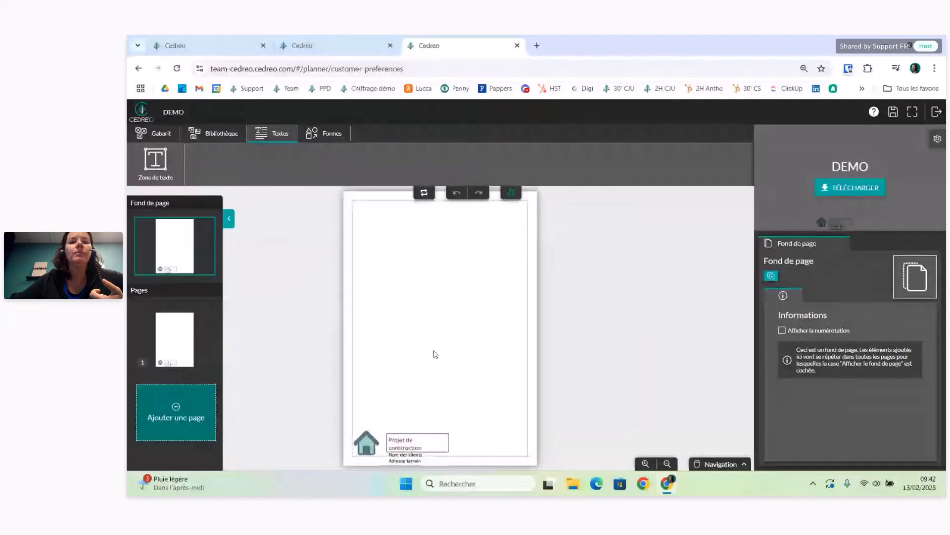
{"action": "left_click", "coordinate": [487, 353]}
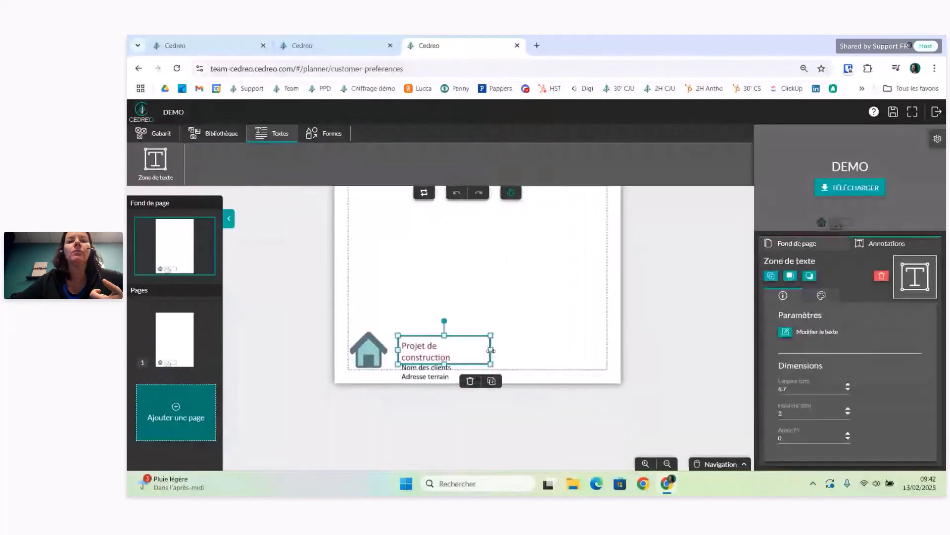
{"action": "left_click_drag", "start_coordinate": [496, 348], "coordinate": [529, 349]}
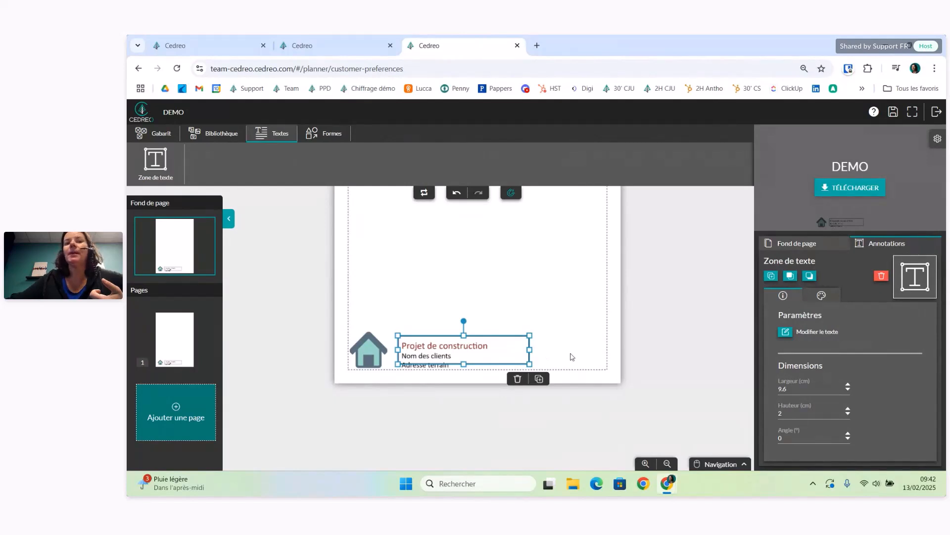
{"action": "left_click", "coordinate": [488, 284]}
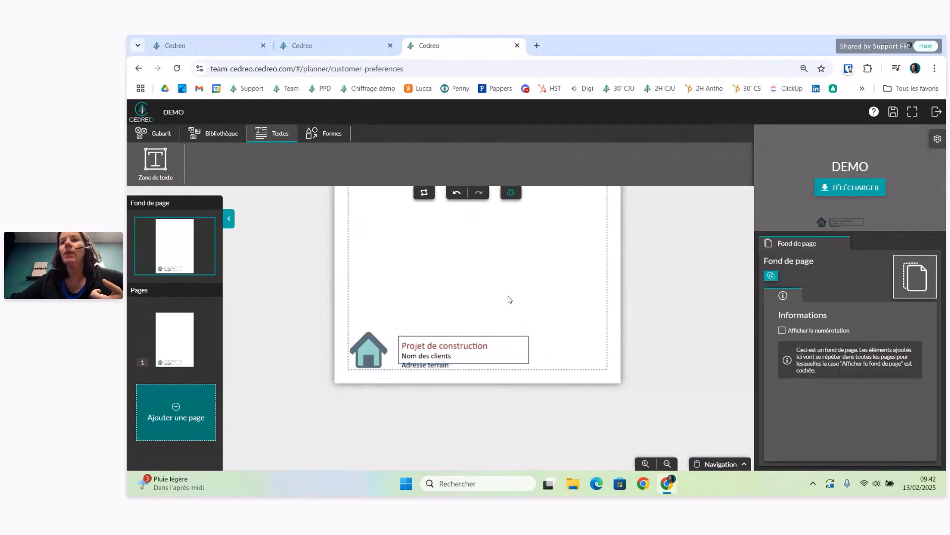
- Enable page numbering on the page background with the "- # -" format and place it in the page's lower-right corner
{"action": "left_click_drag", "start_coordinate": [544, 336], "coordinate": [513, 344]}
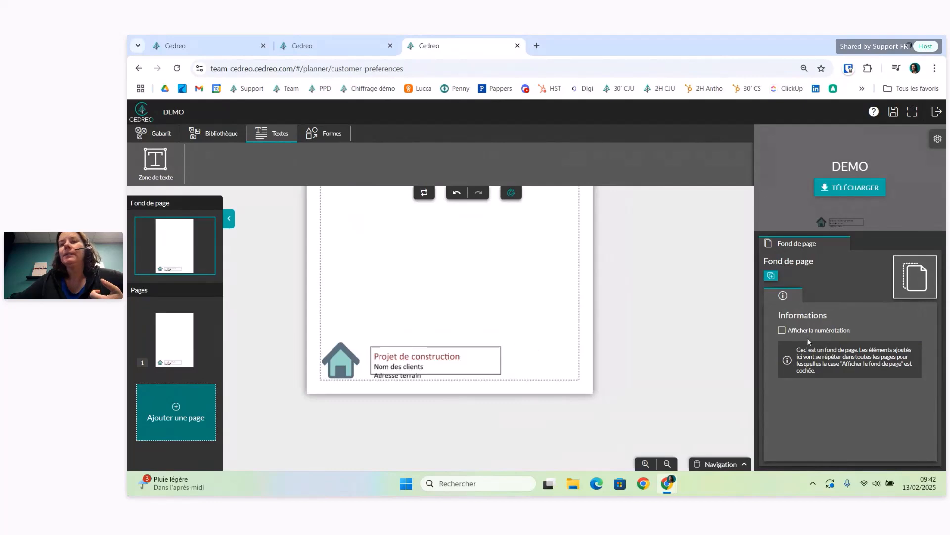
{"action": "left_click", "coordinate": [782, 330]}
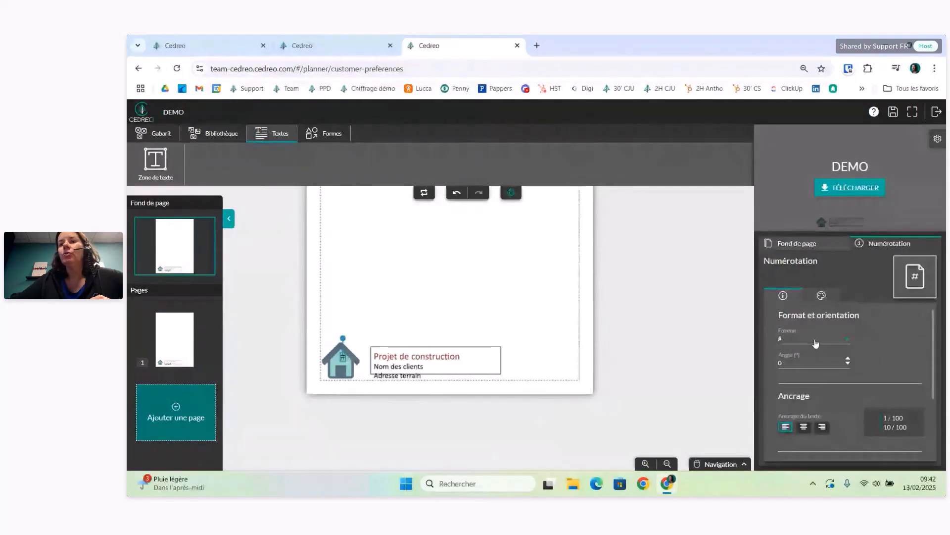
{"action": "left_click", "coordinate": [781, 340]}
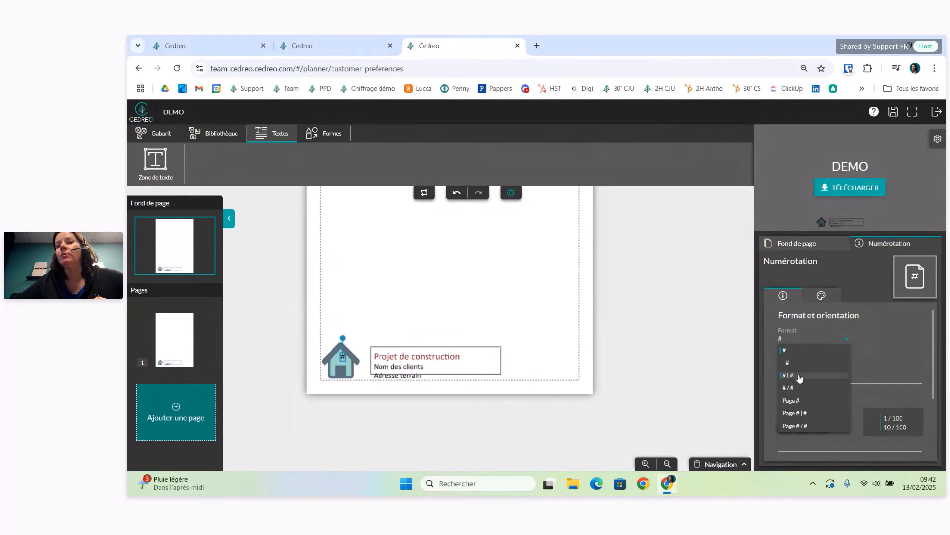
{"action": "left_click", "coordinate": [791, 362]}
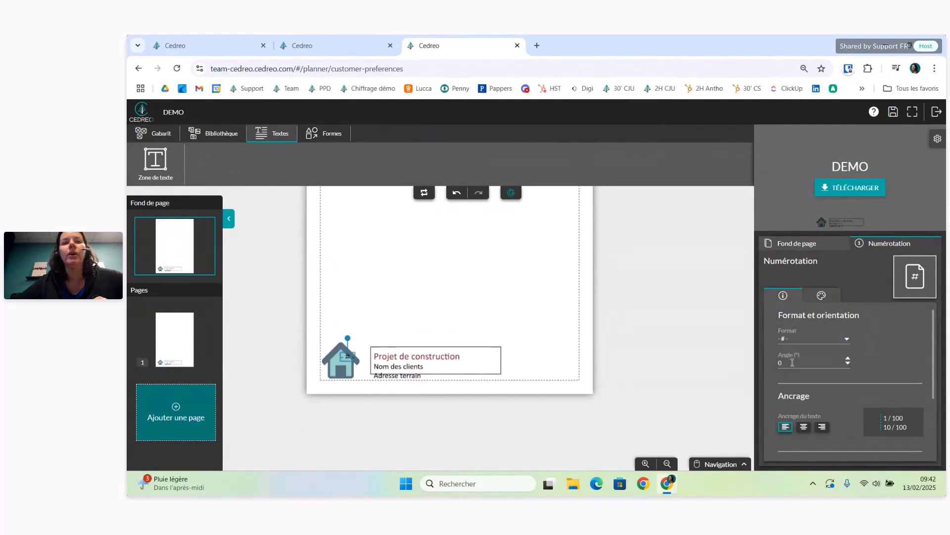
{"action": "left_click_drag", "start_coordinate": [346, 354], "coordinate": [565, 367]}
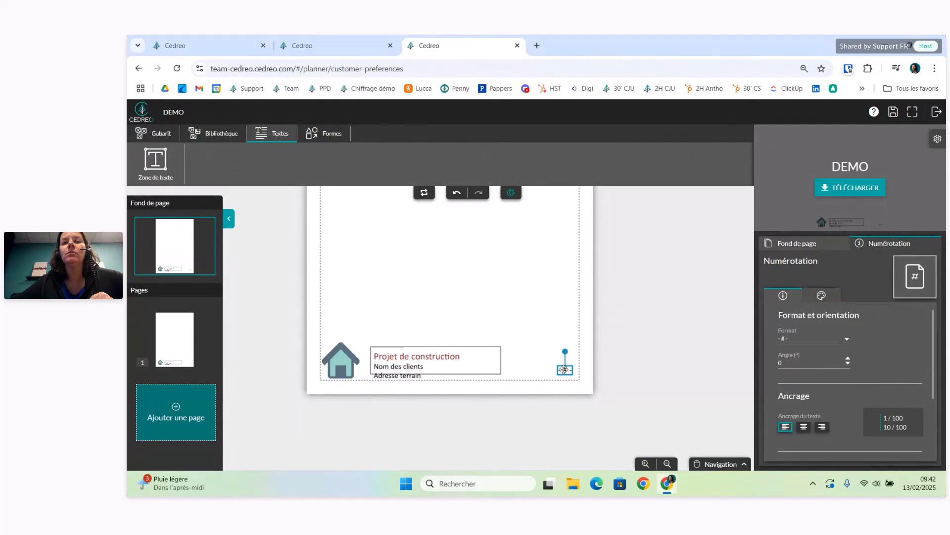
- Review the page number's fill and outline options and set its text anchor to Centre
{"action": "left_click", "coordinate": [825, 295]}
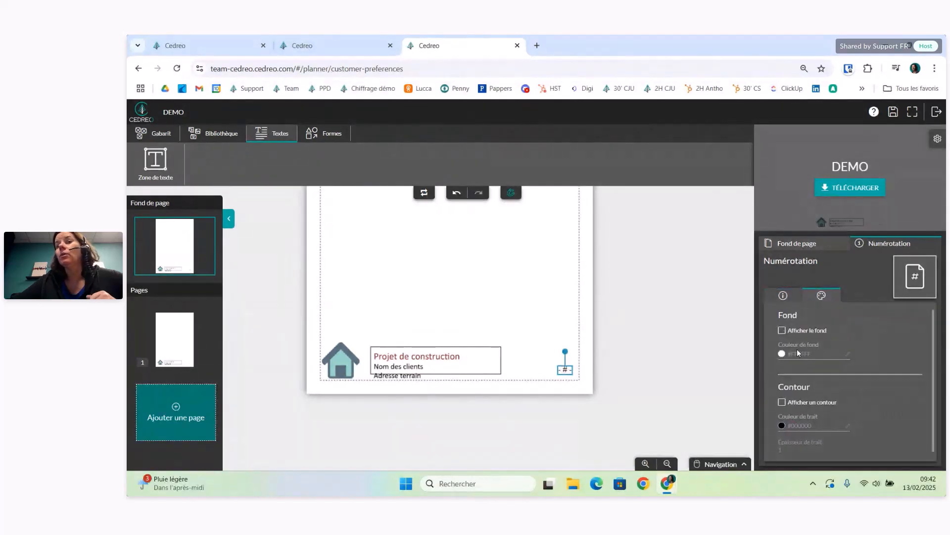
{"action": "scroll", "coordinate": [808, 421], "scroll_direction": "down", "scroll_amount": 1}
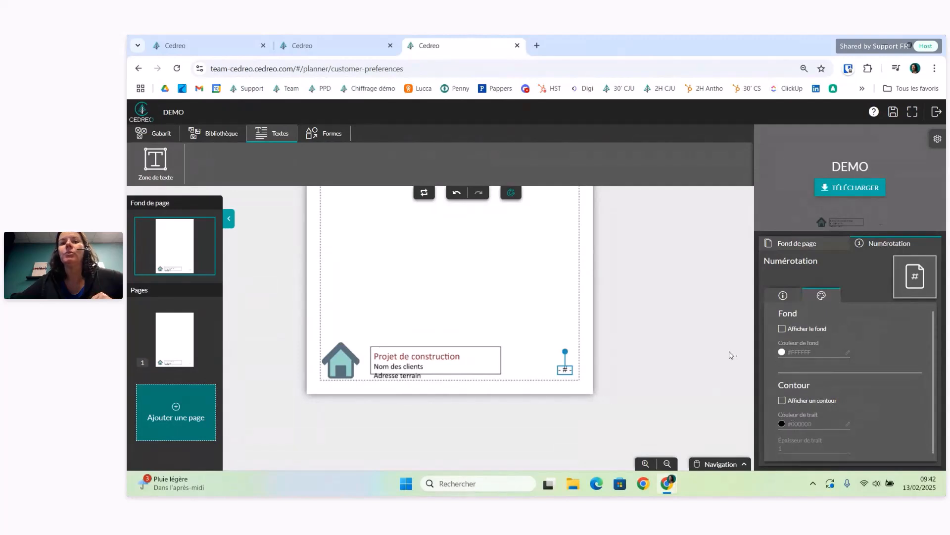
{"action": "left_click", "coordinate": [783, 295]}
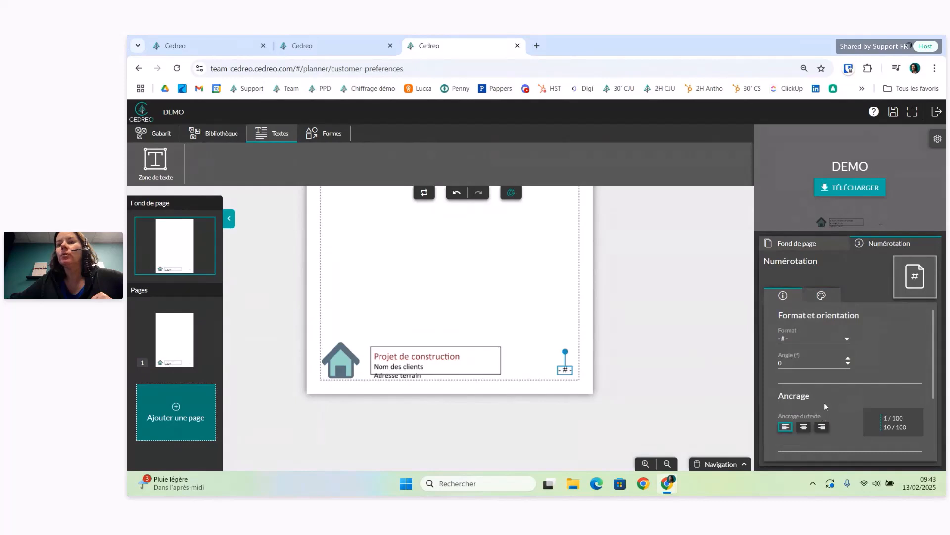
{"action": "scroll", "coordinate": [815, 366], "scroll_direction": "down", "scroll_amount": 2}
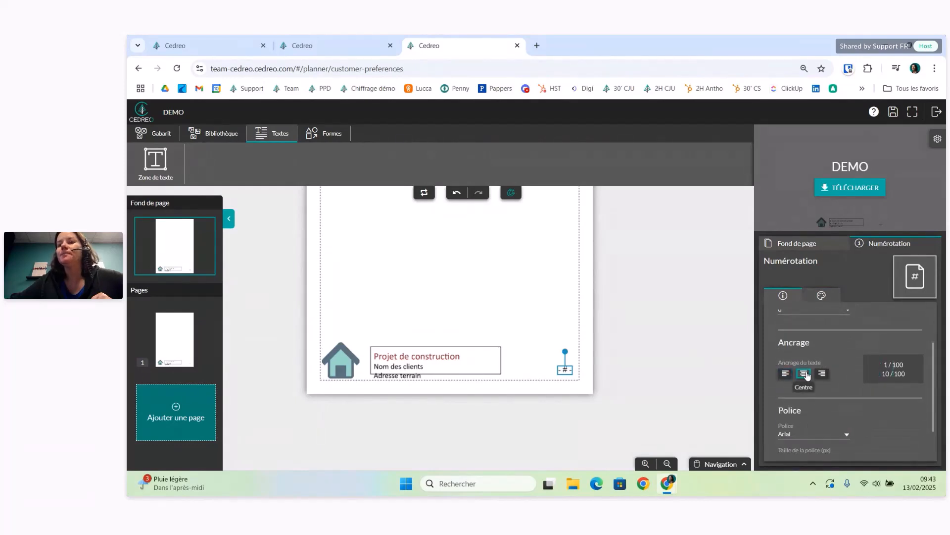
{"action": "left_click", "coordinate": [808, 376]}
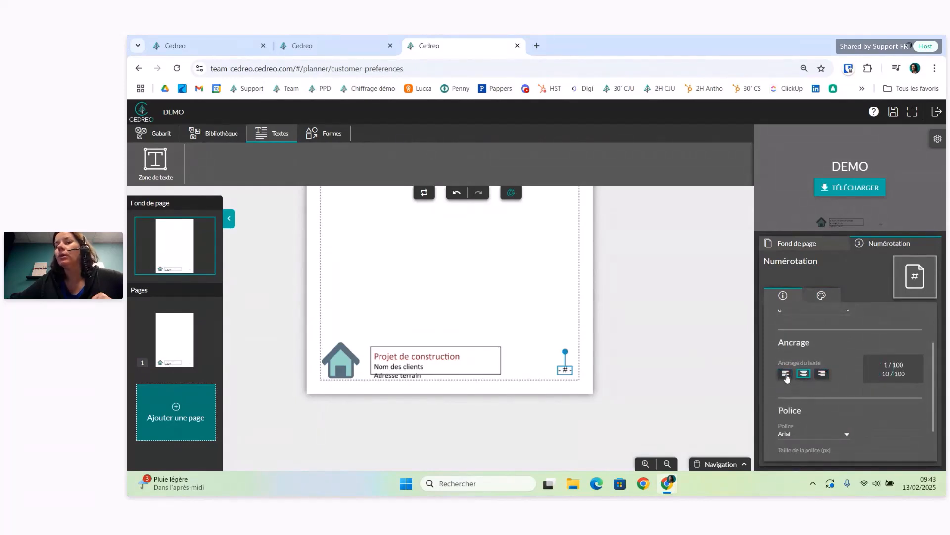
{"action": "scroll", "coordinate": [810, 408], "scroll_direction": "down", "scroll_amount": 1}
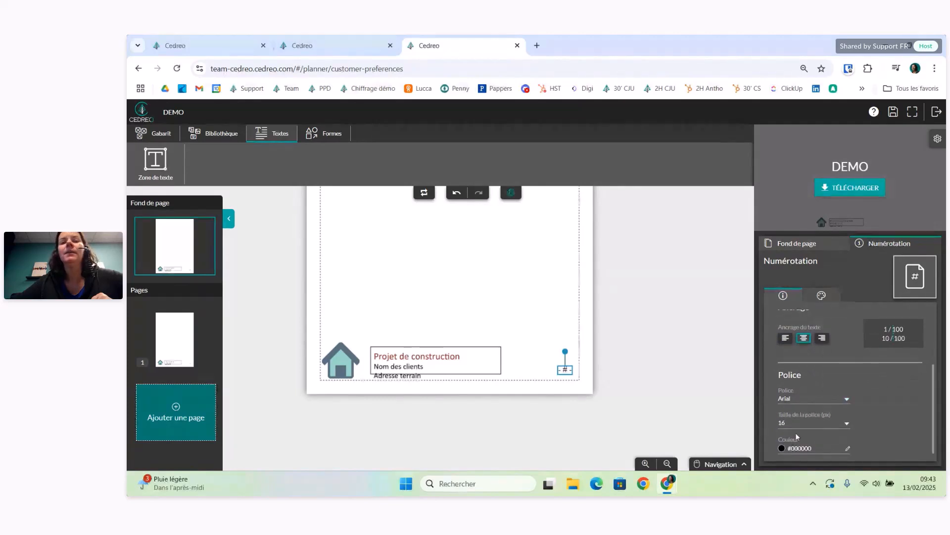
{"action": "left_click", "coordinate": [444, 304]}
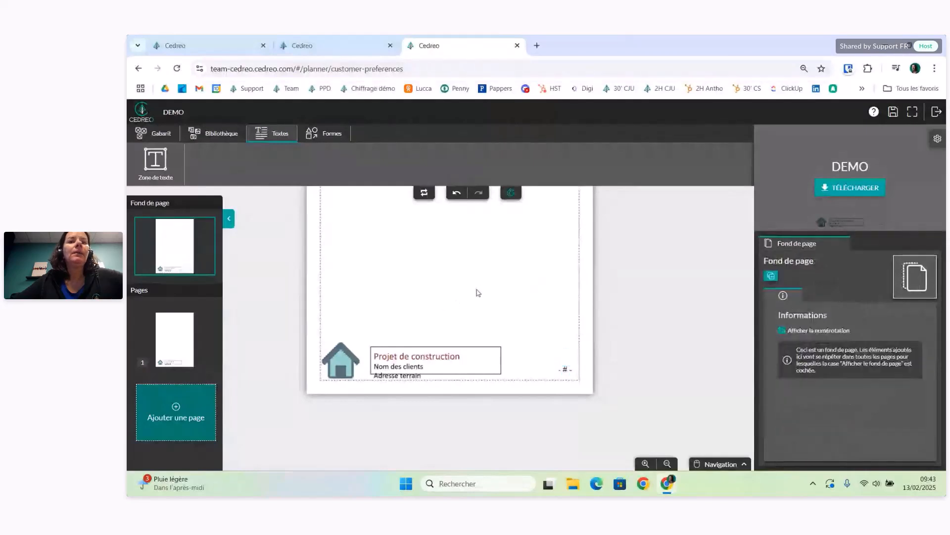
- Extend the project text zone's lower edge down to the margin so the frame encloses "Adresse terrain"
{"action": "left_click_drag", "start_coordinate": [473, 333], "coordinate": [510, 370]}
{"action": "left_click", "coordinate": [529, 402]}
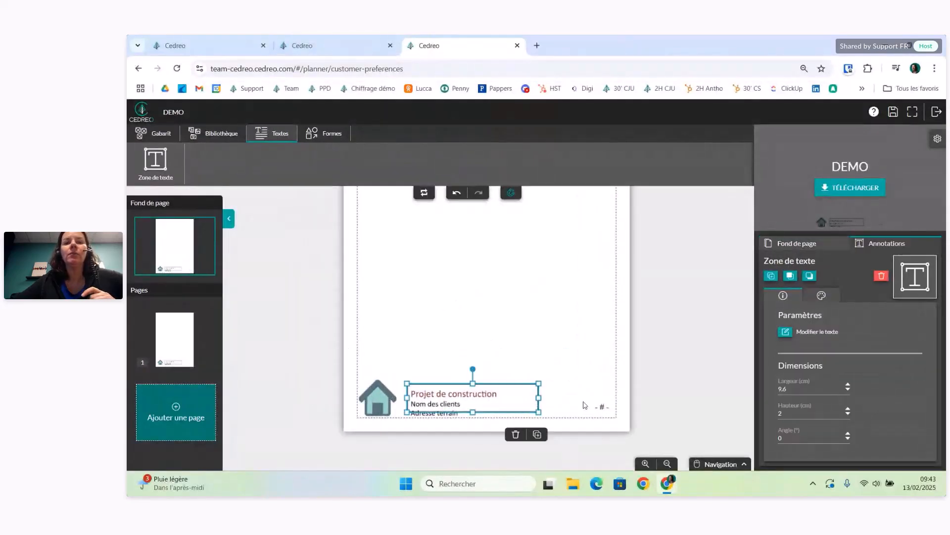
{"action": "left_click_drag", "start_coordinate": [473, 411], "coordinate": [473, 419]}
{"action": "left_click", "coordinate": [531, 348]}
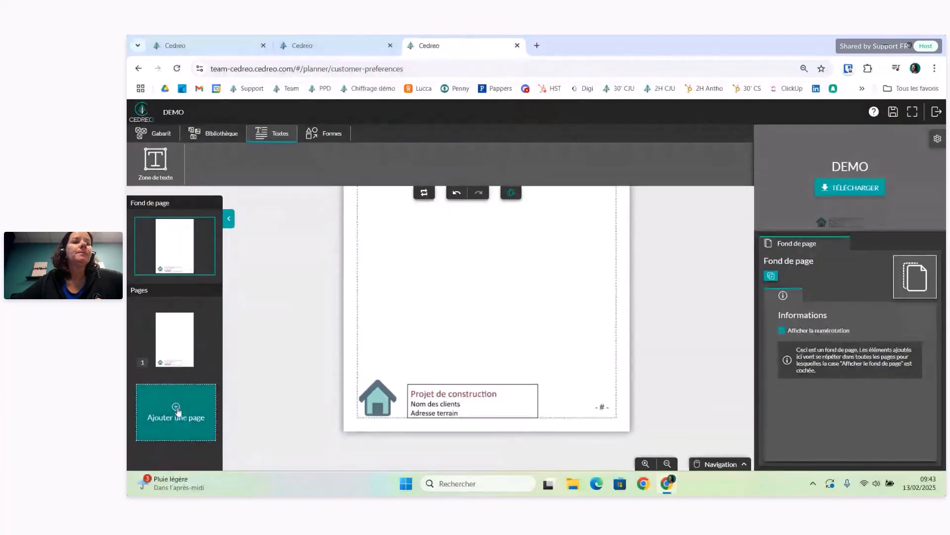
- Add a second and a third page to the template and display page 3
{"action": "left_click", "coordinate": [177, 407]}
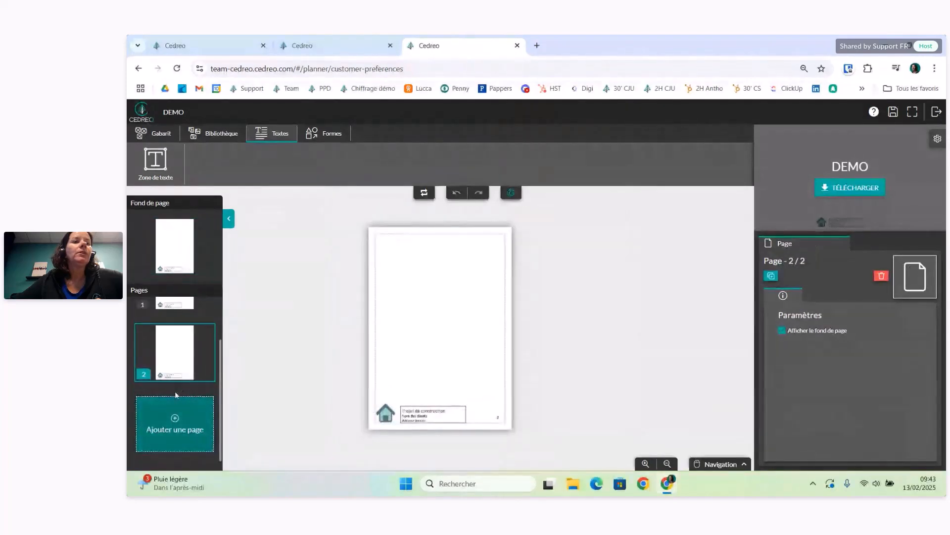
{"action": "left_click", "coordinate": [175, 317]}
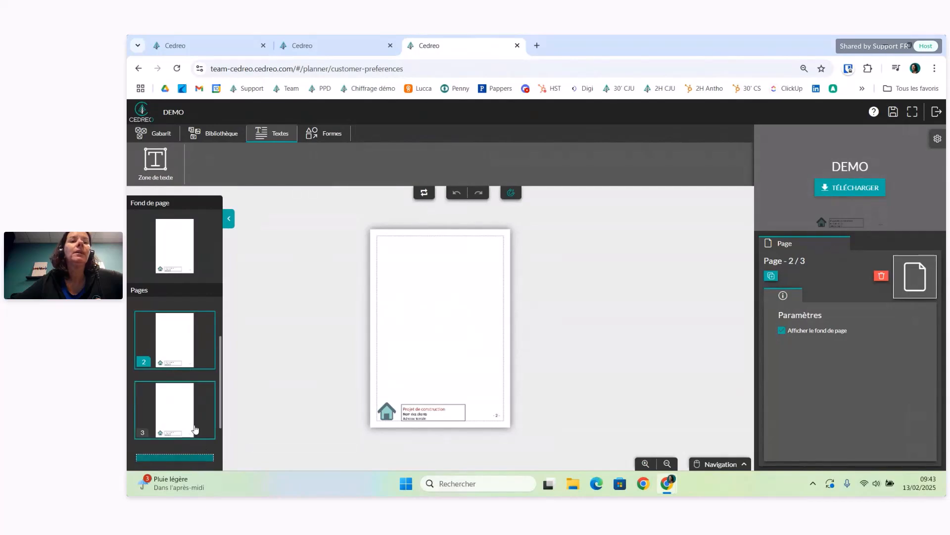
{"action": "left_click", "coordinate": [177, 412]}
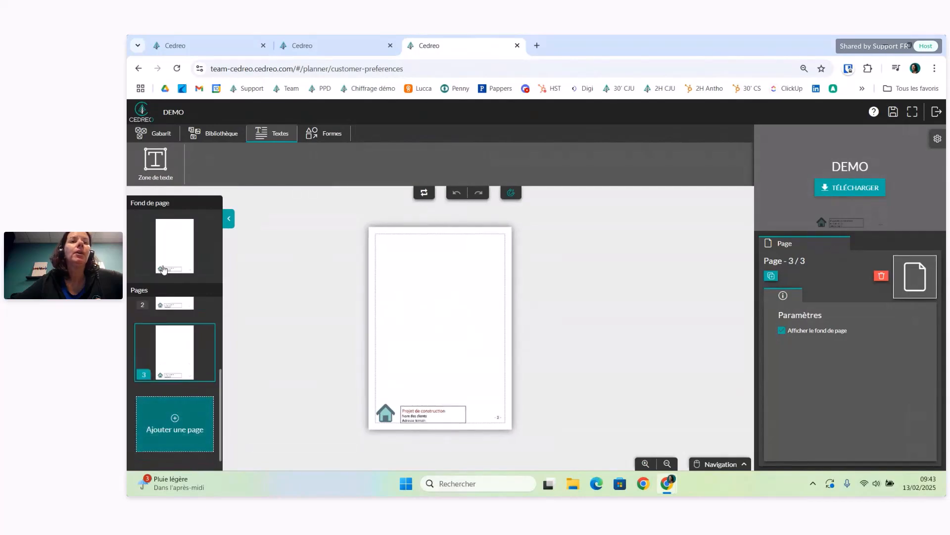
- Check the numbered pages and turn off the page background on page 1
{"action": "scroll", "coordinate": [183, 329], "scroll_direction": "up", "scroll_amount": 5}
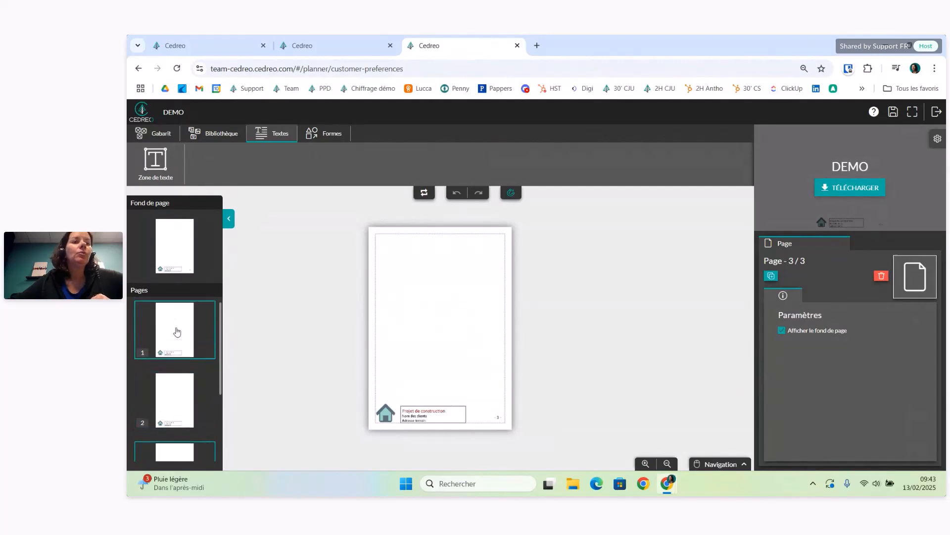
{"action": "left_click", "coordinate": [181, 410]}
{"action": "scroll", "coordinate": [182, 397], "scroll_direction": "down", "scroll_amount": 2}
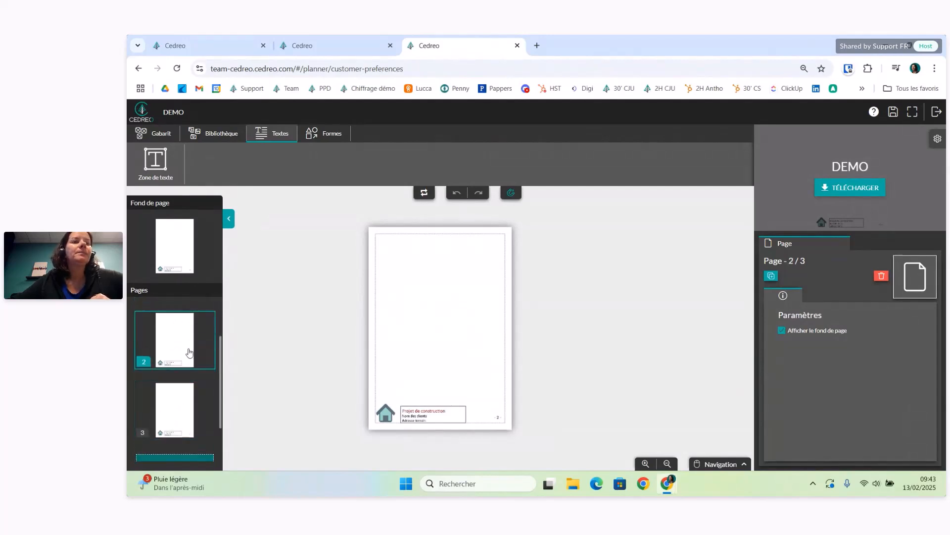
{"action": "scroll", "coordinate": [186, 351], "scroll_direction": "up", "scroll_amount": 2}
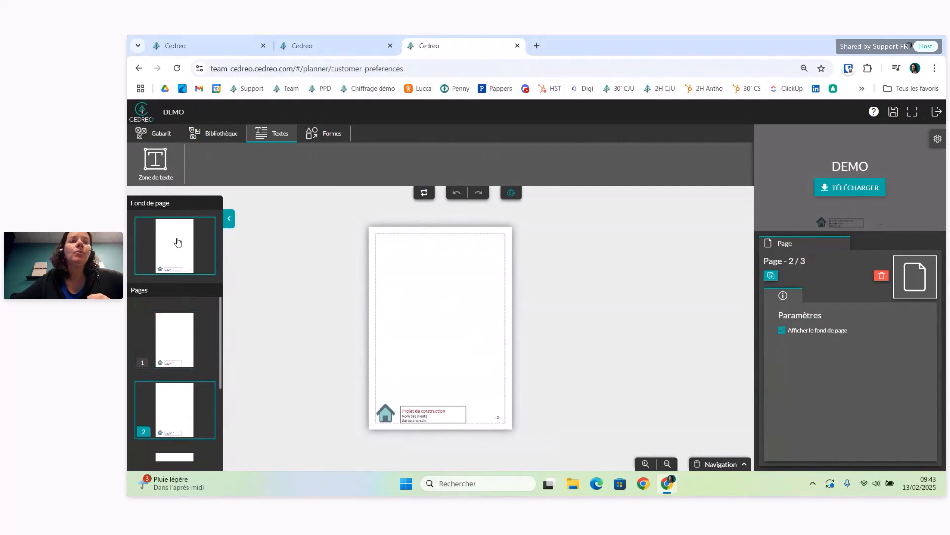
{"action": "left_click", "coordinate": [176, 336]}
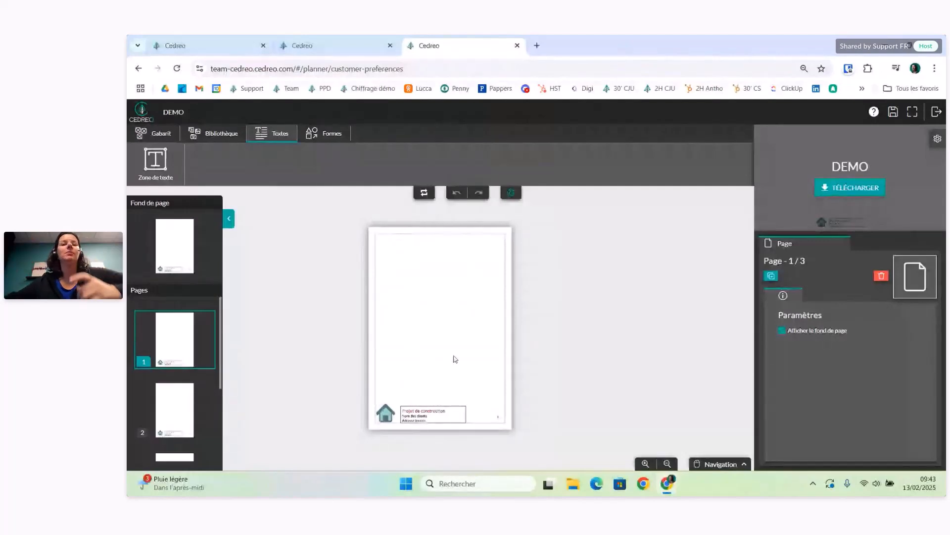
{"action": "left_click", "coordinate": [781, 331]}
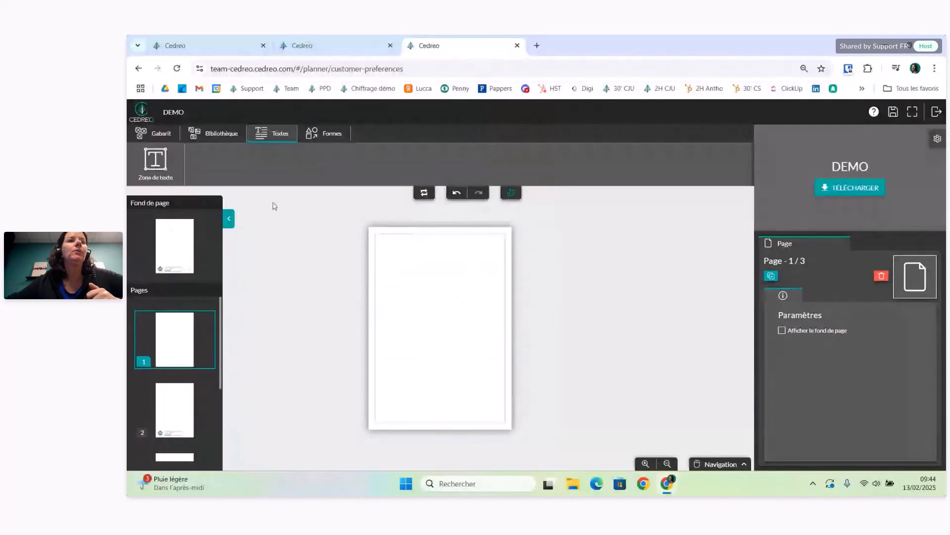
- Import logo_maison_neutre.avif from the Téléchargements folder onto page 1 and position it in the page's upper-left margin corner
{"action": "left_click", "coordinate": [161, 133]}
{"action": "left_click", "coordinate": [218, 133]}
{"action": "left_click", "coordinate": [157, 169]}
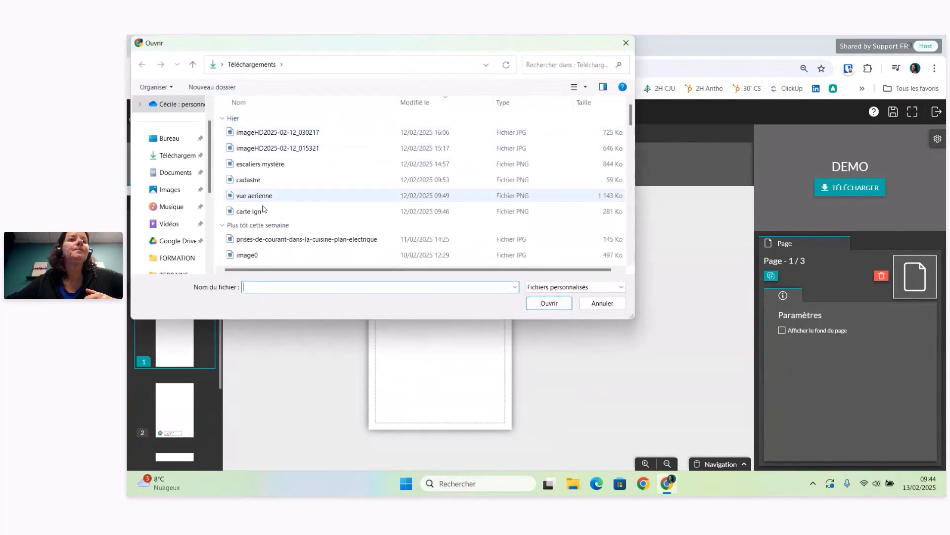
{"action": "left_click", "coordinate": [570, 287]}
{"action": "left_click", "coordinate": [549, 306]}
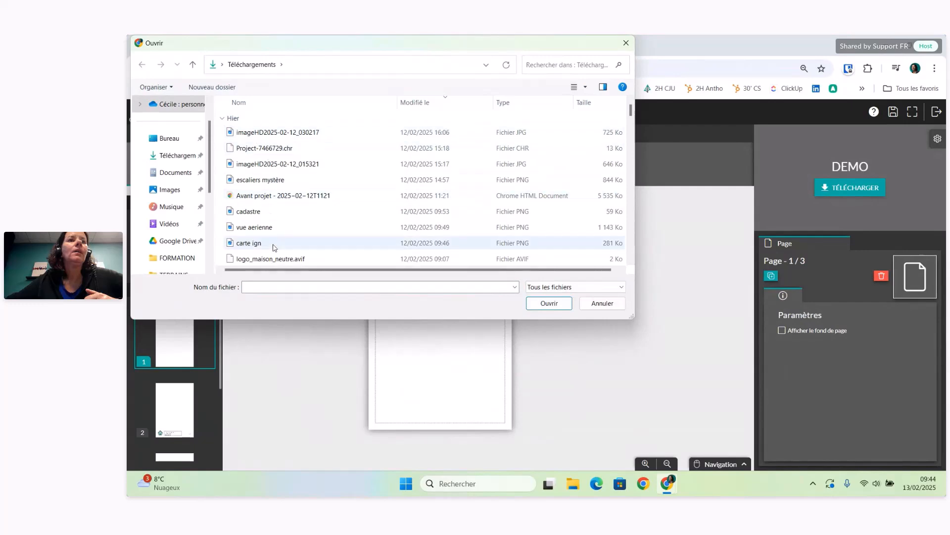
{"action": "left_click", "coordinate": [275, 258]}
{"action": "left_click", "coordinate": [549, 303]}
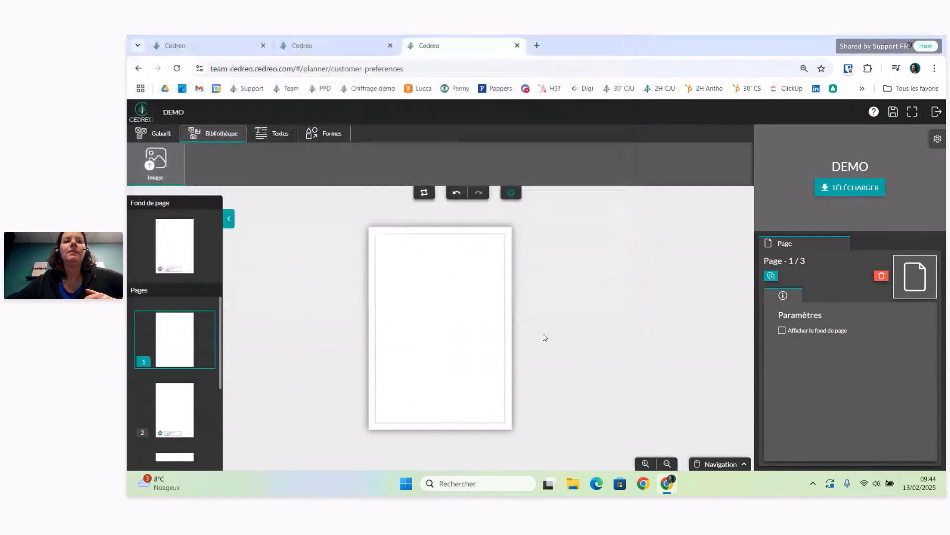
{"action": "left_click", "coordinate": [899, 439]}
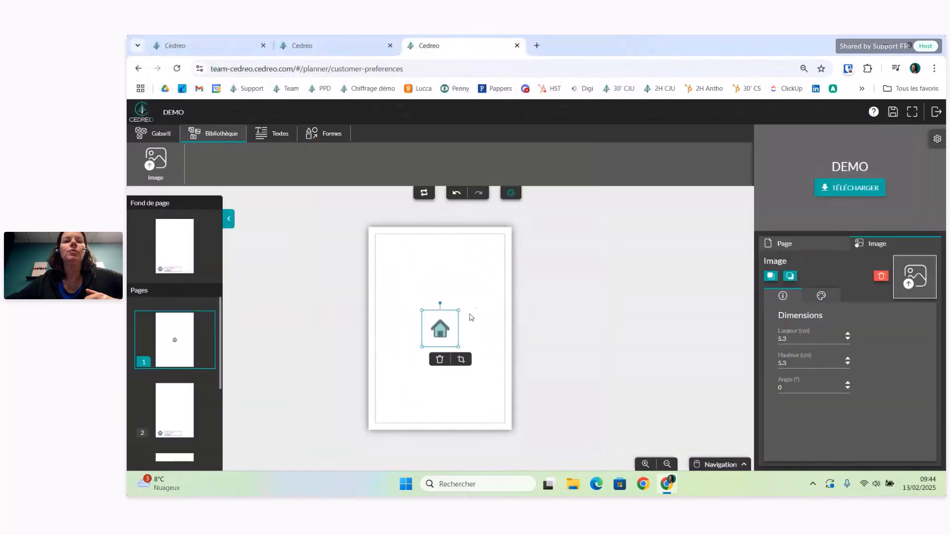
{"action": "left_click_drag", "start_coordinate": [451, 327], "coordinate": [404, 251]}
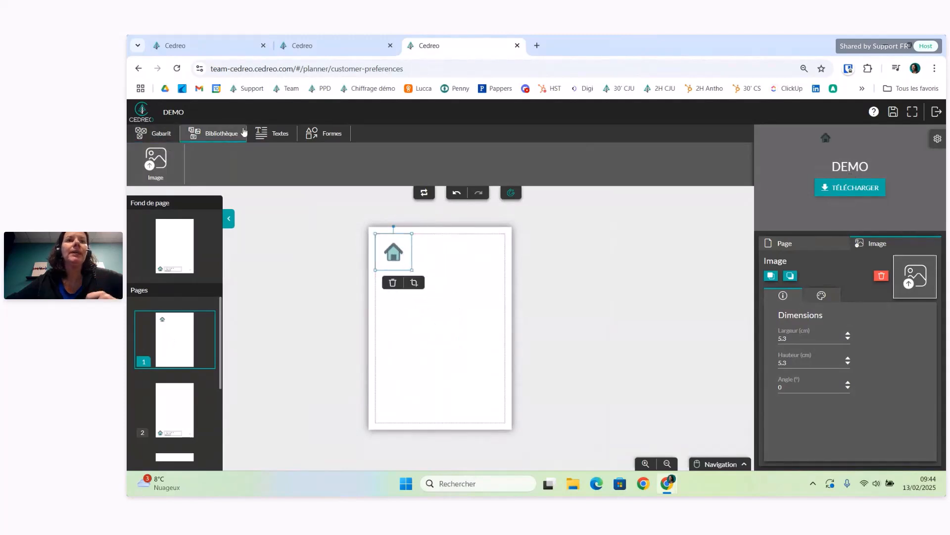
{"action": "left_click", "coordinate": [165, 136]}
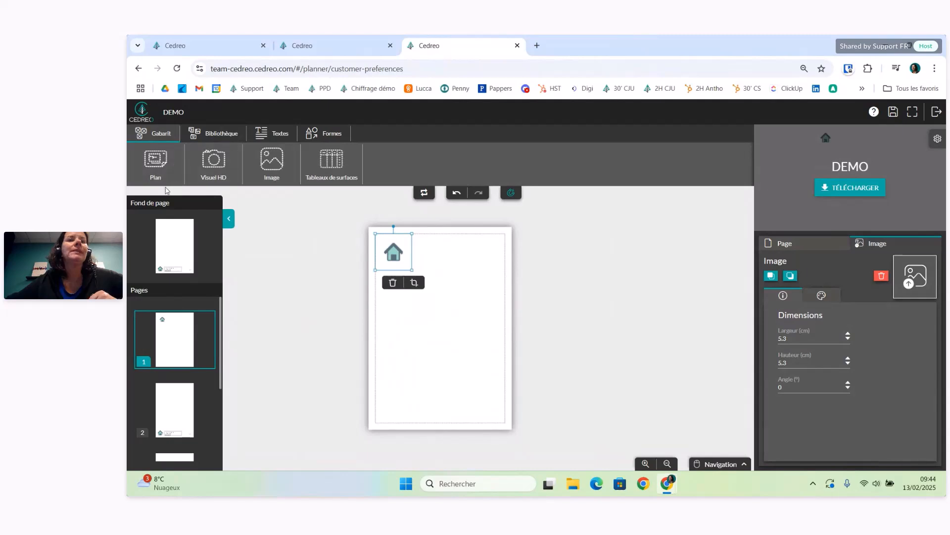
{"action": "left_click", "coordinate": [272, 163]}
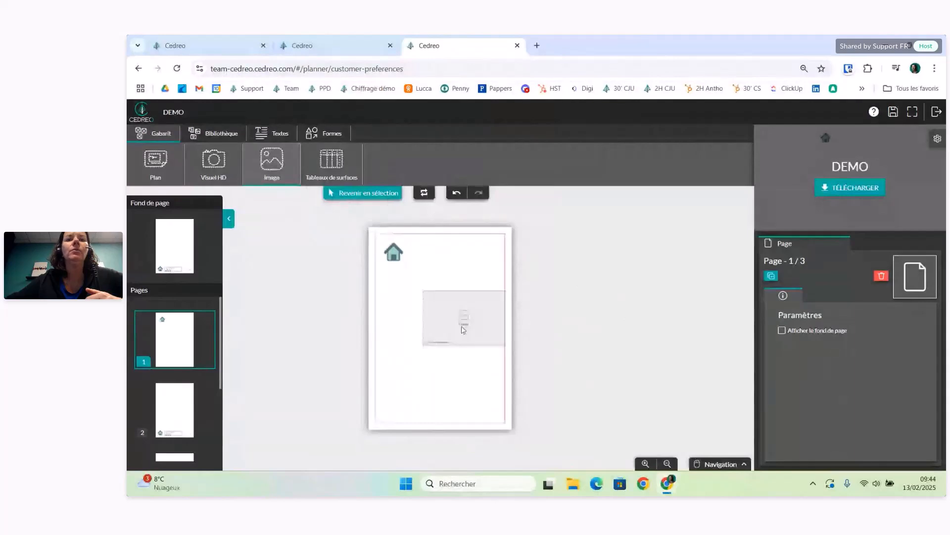
{"action": "left_click", "coordinate": [443, 313]}
{"action": "scroll", "coordinate": [445, 315], "scroll_direction": "up", "scroll_amount": 2}
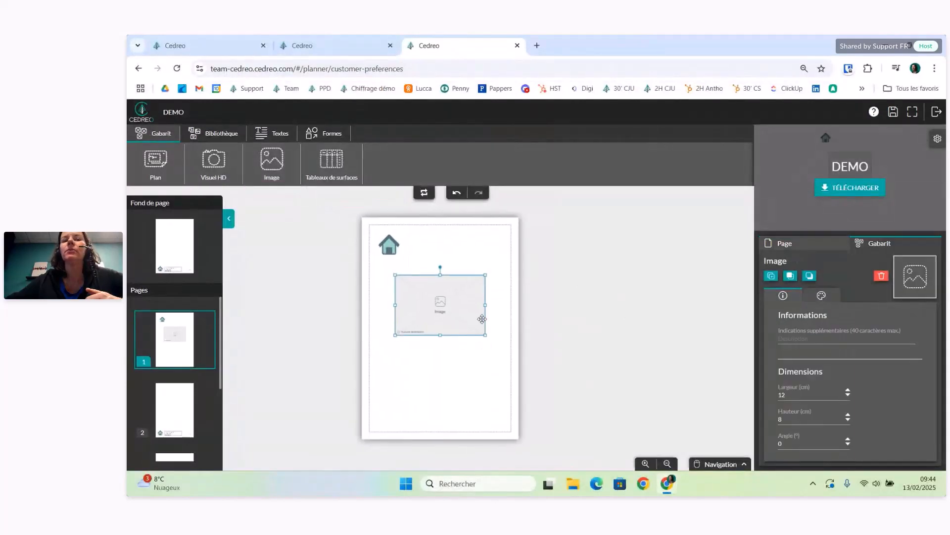
{"action": "scroll", "coordinate": [480, 317], "scroll_direction": "up", "scroll_amount": 1}
{"action": "scroll", "coordinate": [535, 344], "scroll_direction": "up", "scroll_amount": 2}
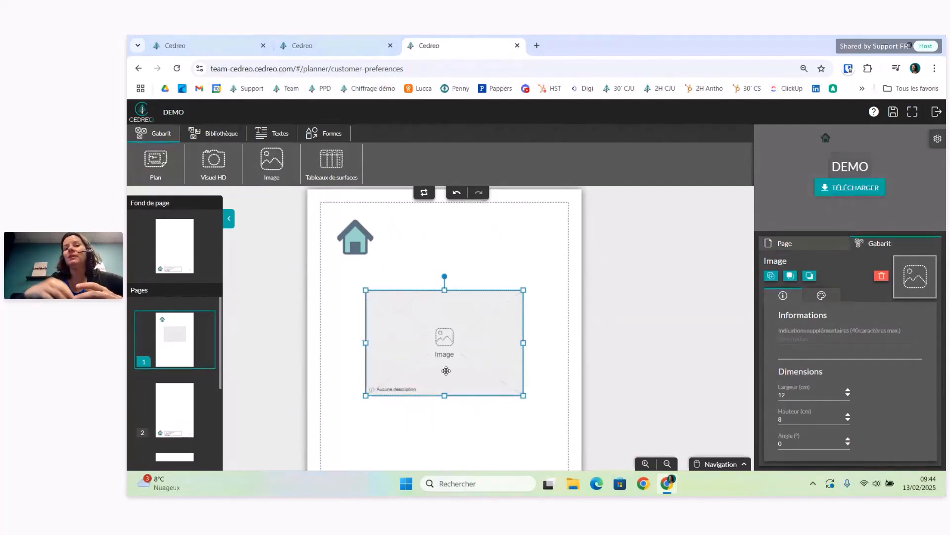
{"action": "scroll", "coordinate": [450, 380], "scroll_direction": "up", "scroll_amount": 1}
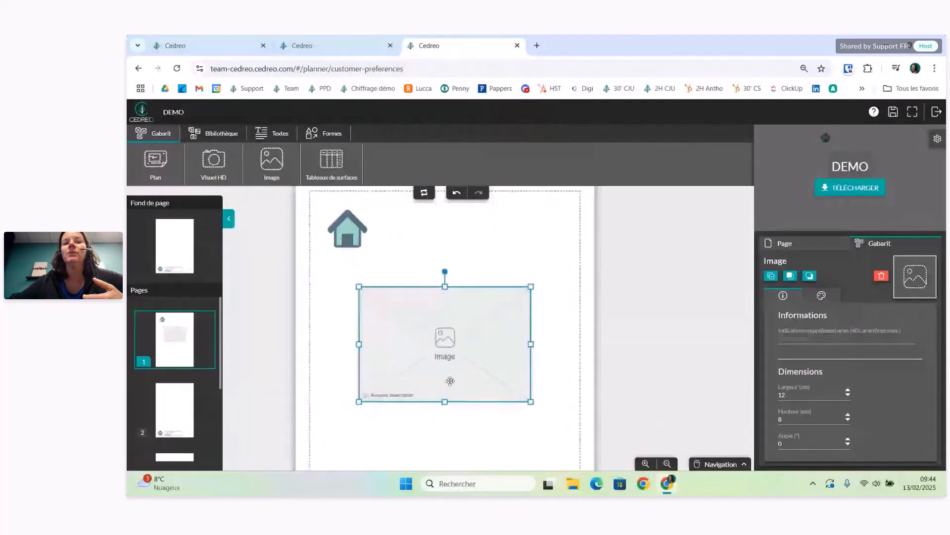
{"action": "scroll", "coordinate": [450, 381], "scroll_direction": "up", "scroll_amount": 1}
{"action": "left_click", "coordinate": [451, 346]}
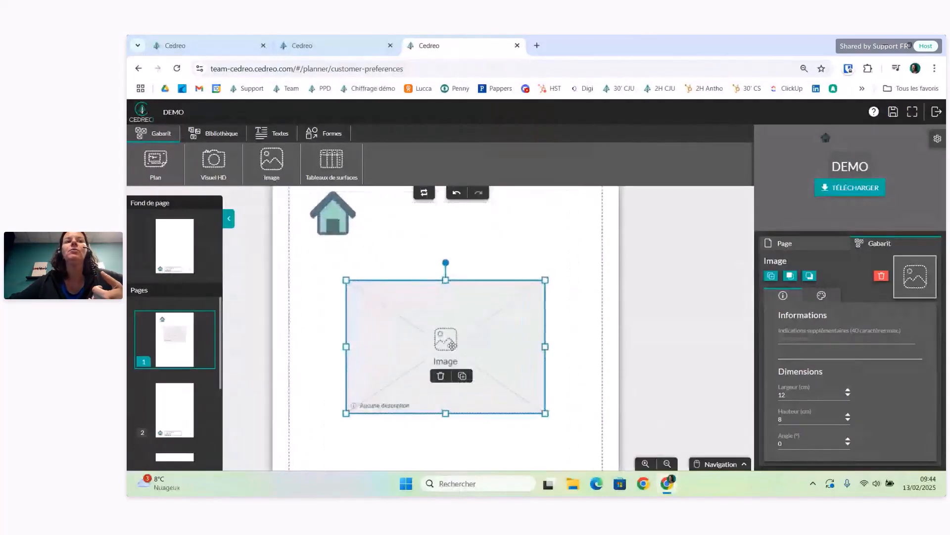
{"action": "key", "text": "Delete"}
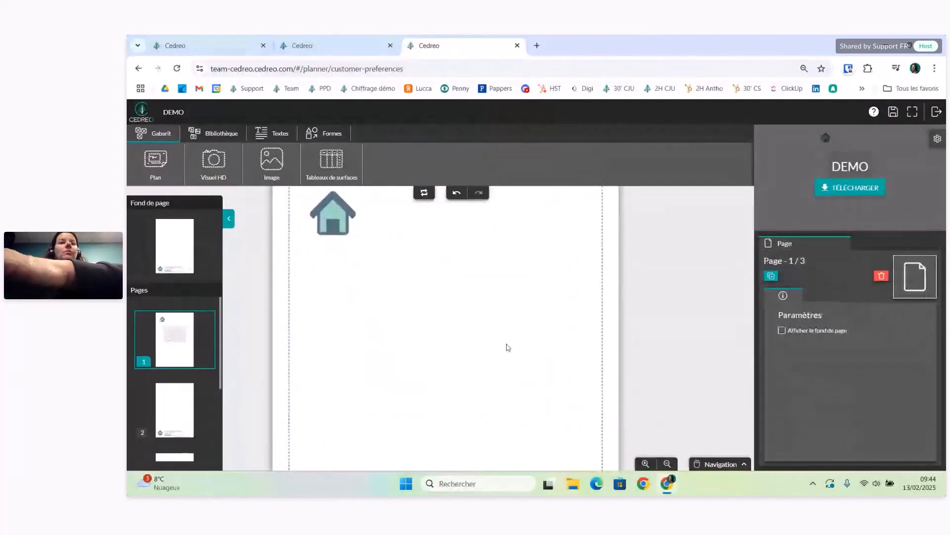
- Place a Visuel HD placeholder below the logo on page 1, enlarge it to about 14.7 × 9.2 cm and centre it horizontally
{"action": "left_click", "coordinate": [214, 164]}
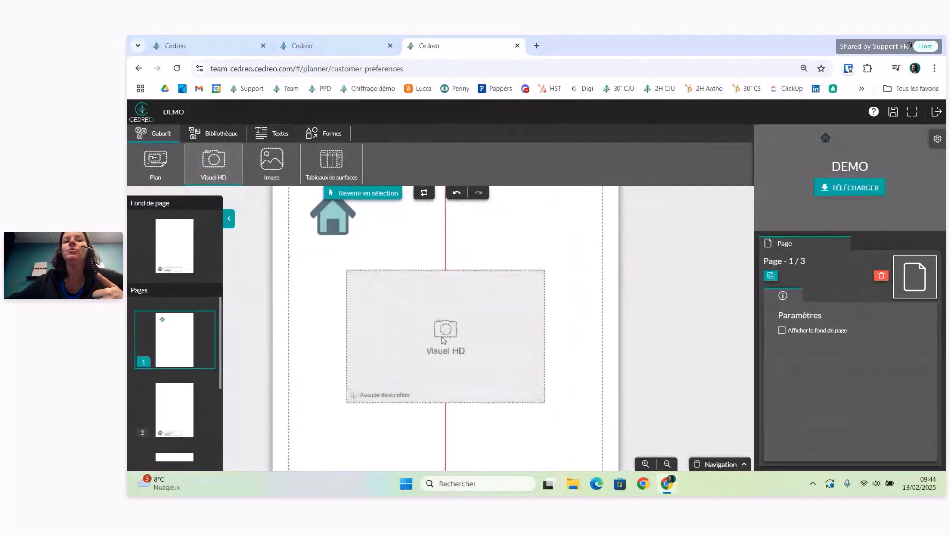
{"action": "left_click", "coordinate": [444, 332]}
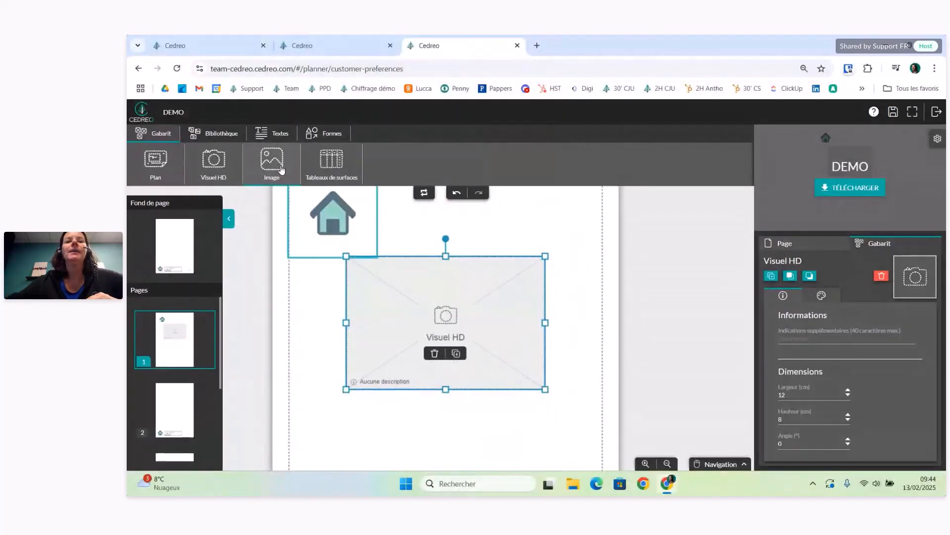
{"action": "left_click_drag", "start_coordinate": [439, 292], "coordinate": [439, 310]}
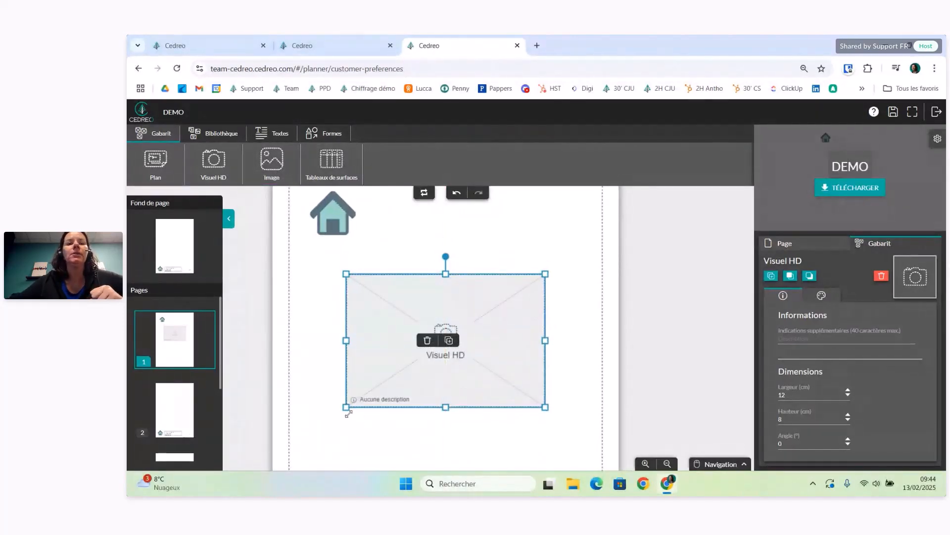
{"action": "left_click_drag", "start_coordinate": [346, 406], "coordinate": [316, 426]}
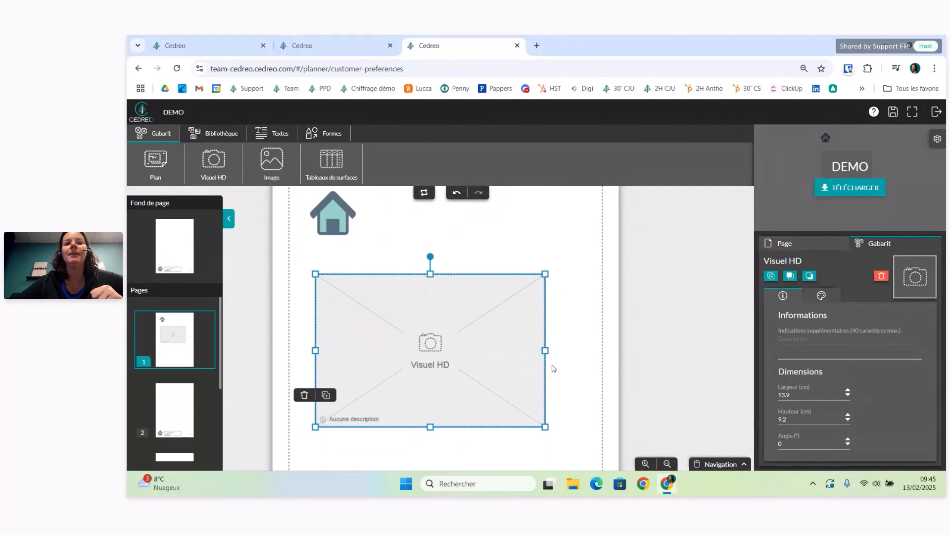
{"action": "left_click_drag", "start_coordinate": [548, 354], "coordinate": [561, 351]}
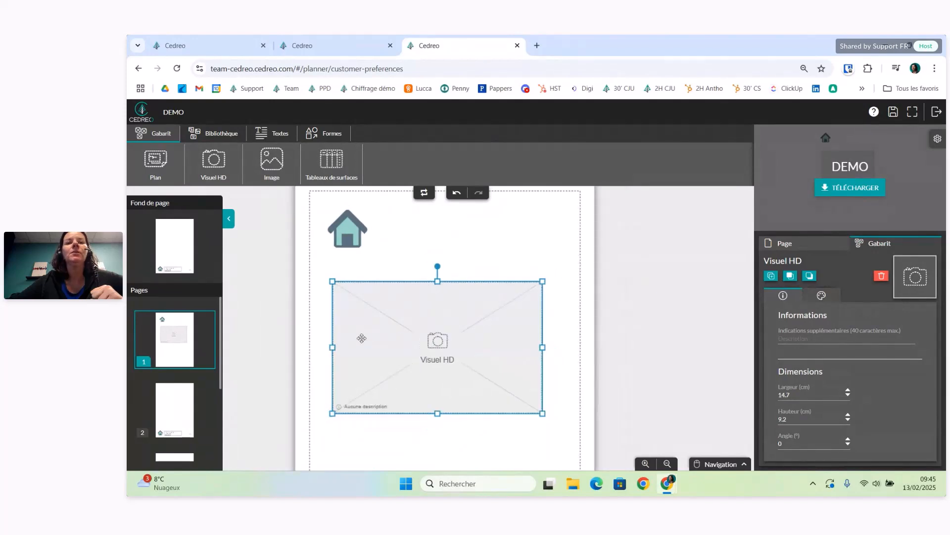
{"action": "left_click_drag", "start_coordinate": [418, 341], "coordinate": [421, 343]}
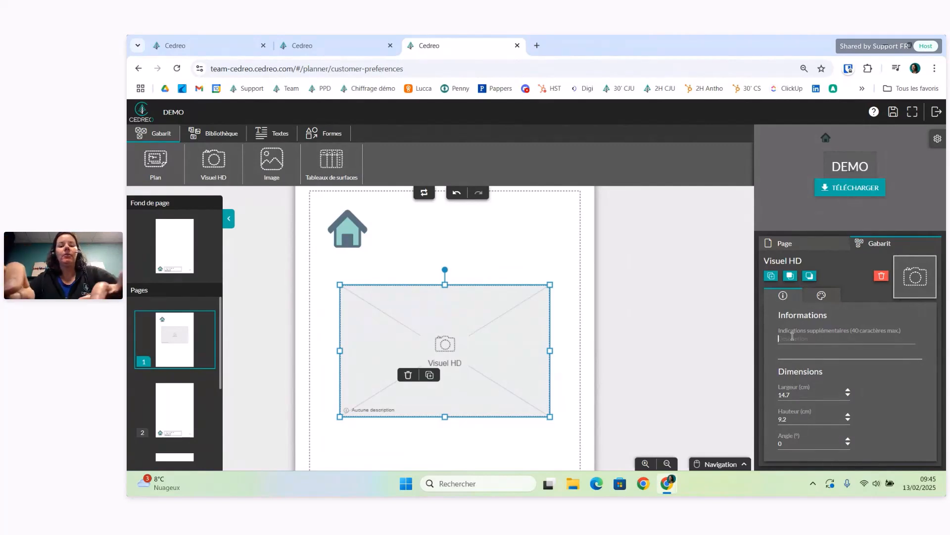
- Set the Visuel HD placeholder's additional indications to "Visuel façade principale"
{"action": "type", "text": "Visuel façade principale"}
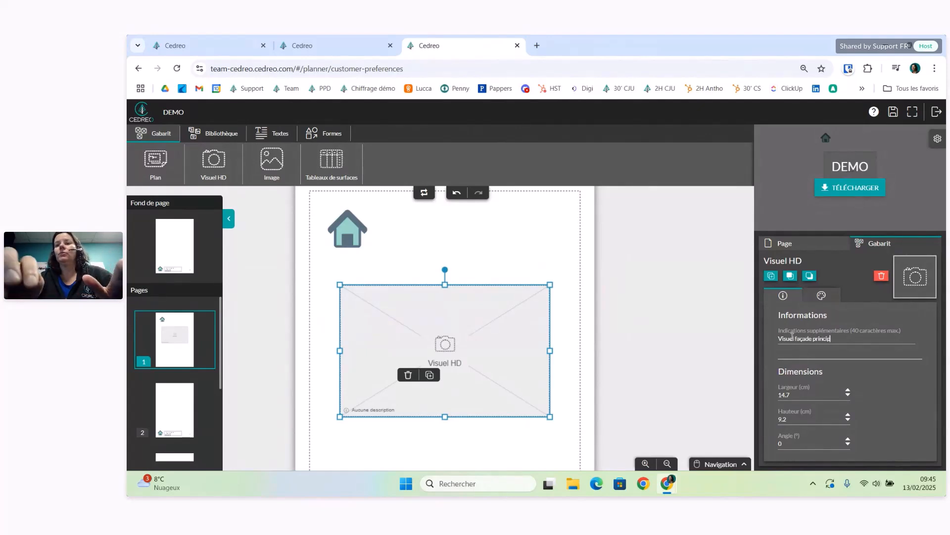
{"action": "left_click", "coordinate": [574, 404]}
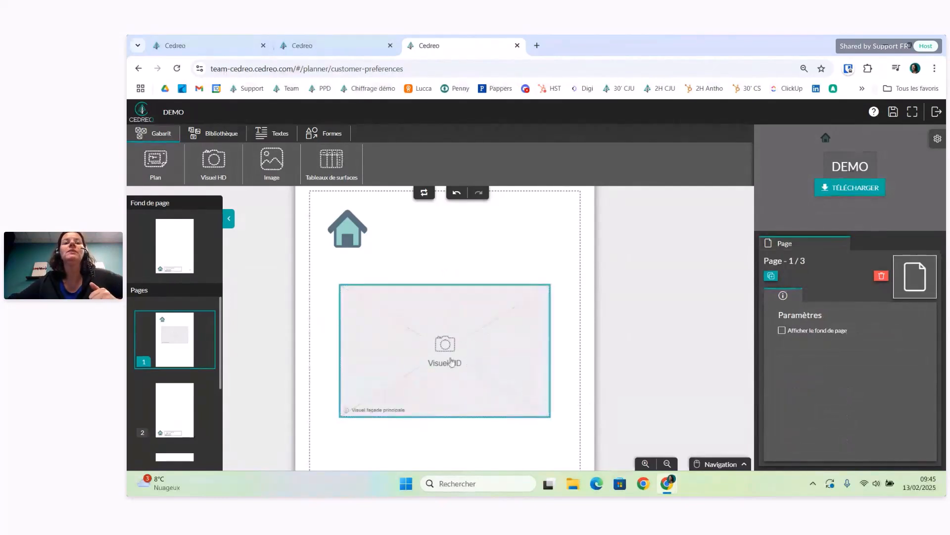
{"action": "left_click_drag", "start_coordinate": [437, 441], "coordinate": [455, 390]}
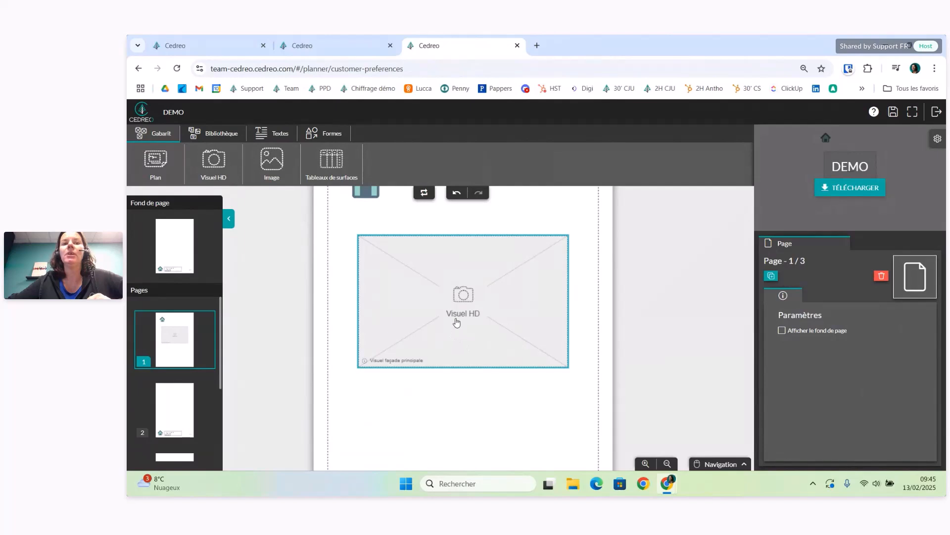
{"action": "left_click", "coordinate": [457, 325]}
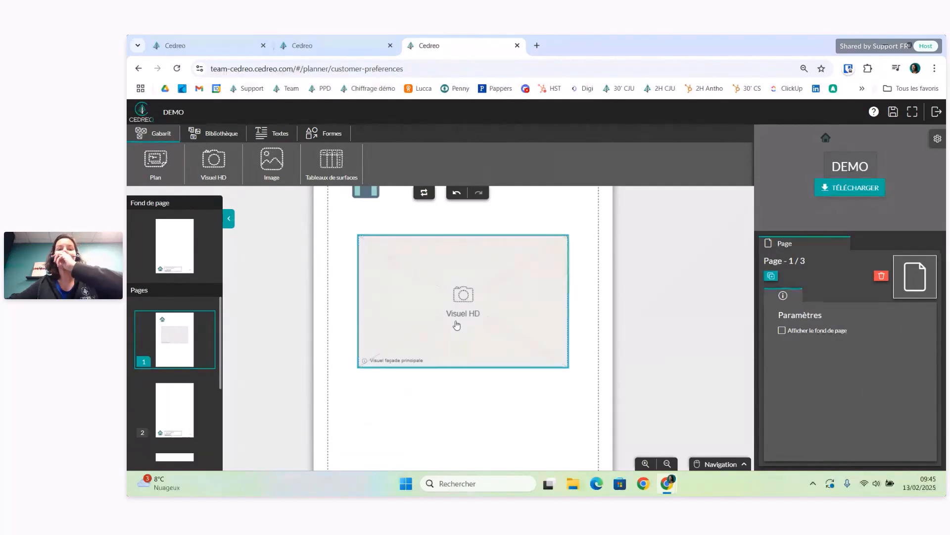
- Add a text zone below the Visuel HD placeholder with the lines "Projet de construction de nom des clients", "Adresse du terrain" and "CP VILLe"
{"action": "scroll", "coordinate": [484, 357], "scroll_direction": "down", "scroll_amount": 3}
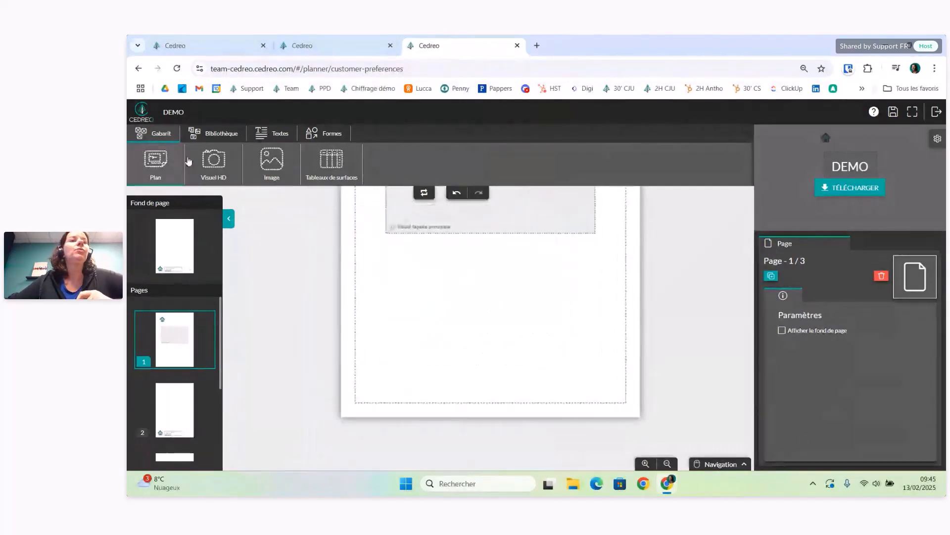
{"action": "left_click", "coordinate": [272, 133]}
{"action": "left_click", "coordinate": [155, 163]}
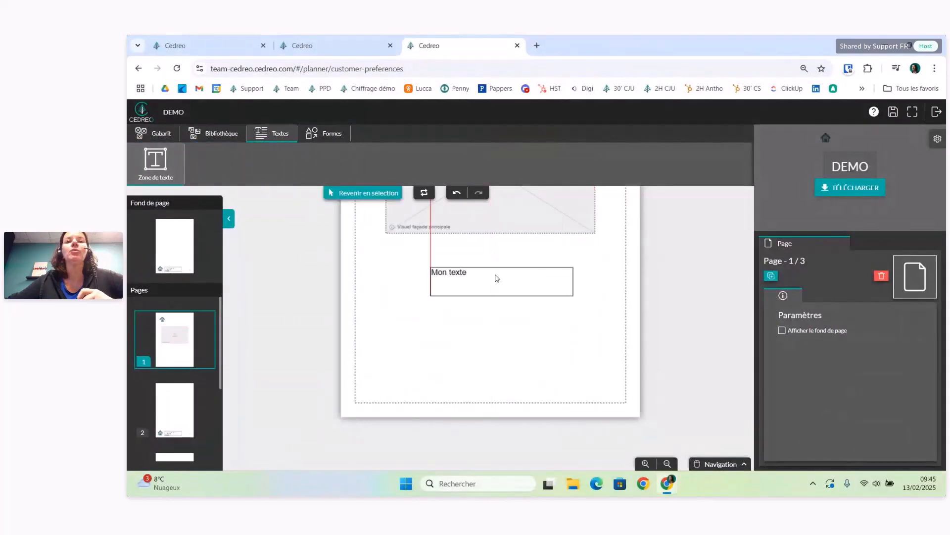
{"action": "left_click", "coordinate": [488, 273]}
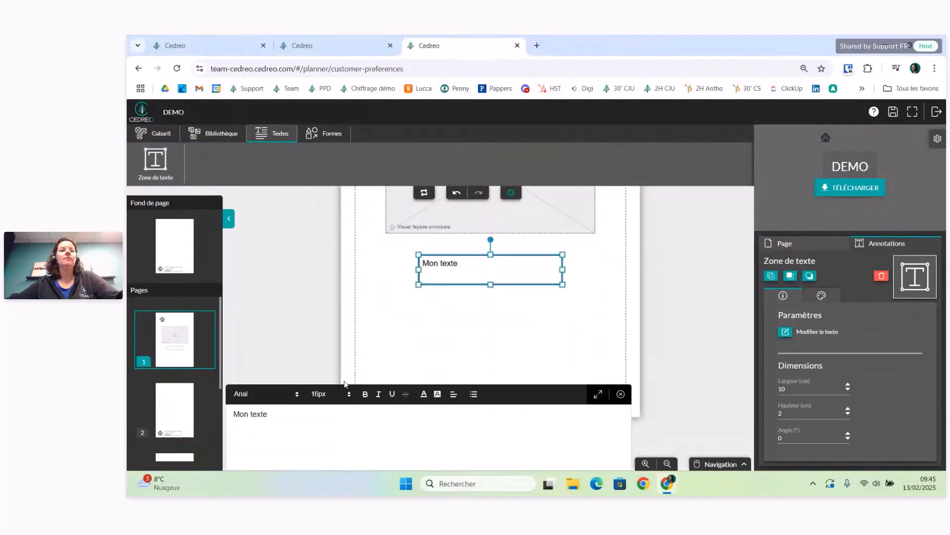
{"action": "key", "text": "ctrl+a"}
{"action": "type", "text": "Pr"}
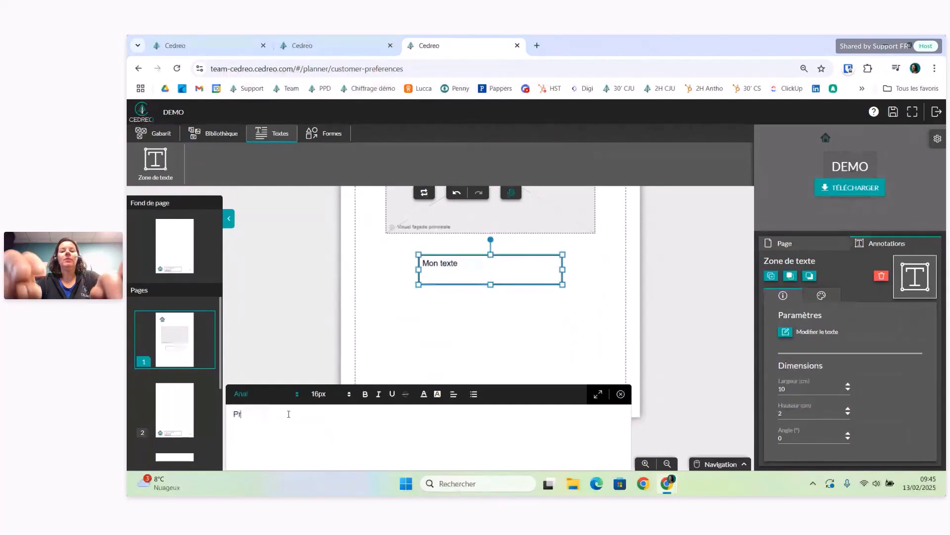
{"action": "type", "text": "ojet de construction de nom des clients"}
{"action": "key", "text": "Return"}
{"action": "type", "text": "Adress"}
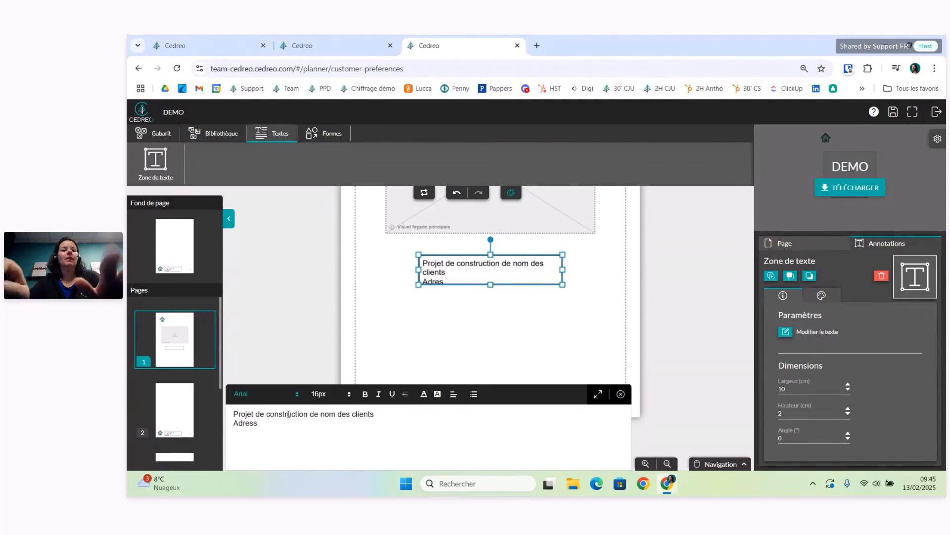
{"action": "type", "text": "e du terain"}
{"action": "key", "text": "Return"}
{"action": "type", "text": "CP VILLe"}
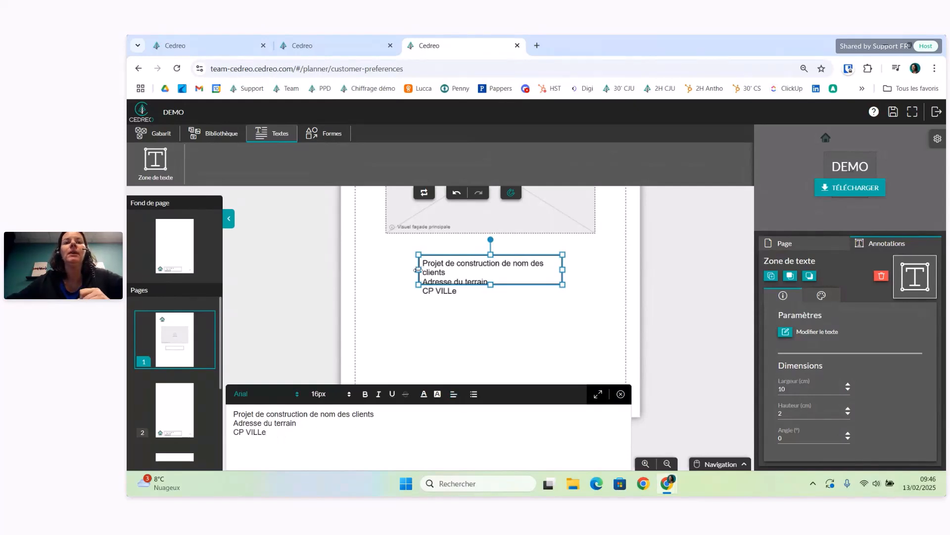
- Enlarge the text zone to about 13.6 cm wide and 3.1 cm high and centre its three lines of text
{"action": "left_click_drag", "start_coordinate": [418, 269], "coordinate": [392, 269]}
{"action": "left_click_drag", "start_coordinate": [563, 269], "coordinate": [588, 269]}
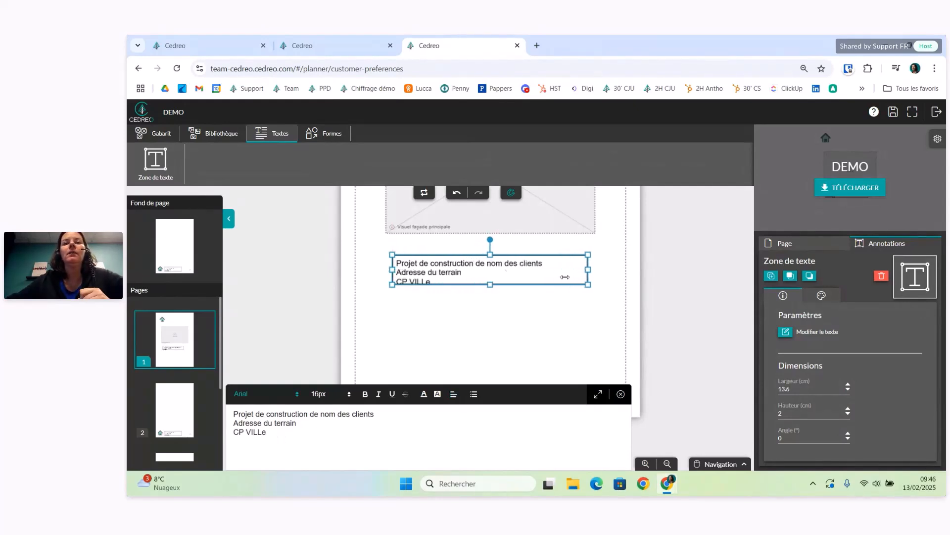
{"action": "left_click_drag", "start_coordinate": [281, 438], "coordinate": [233, 414]}
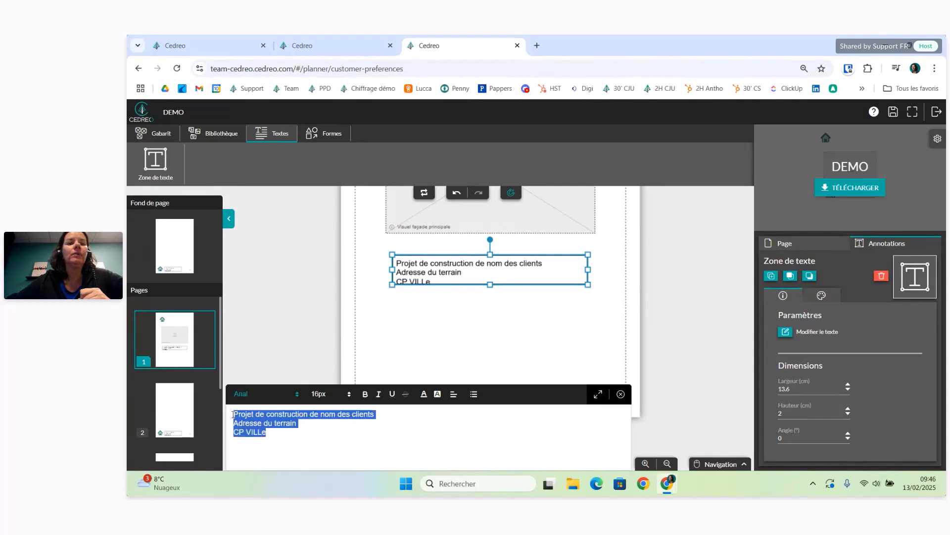
{"action": "left_click", "coordinate": [453, 395]}
{"action": "left_click", "coordinate": [456, 420]}
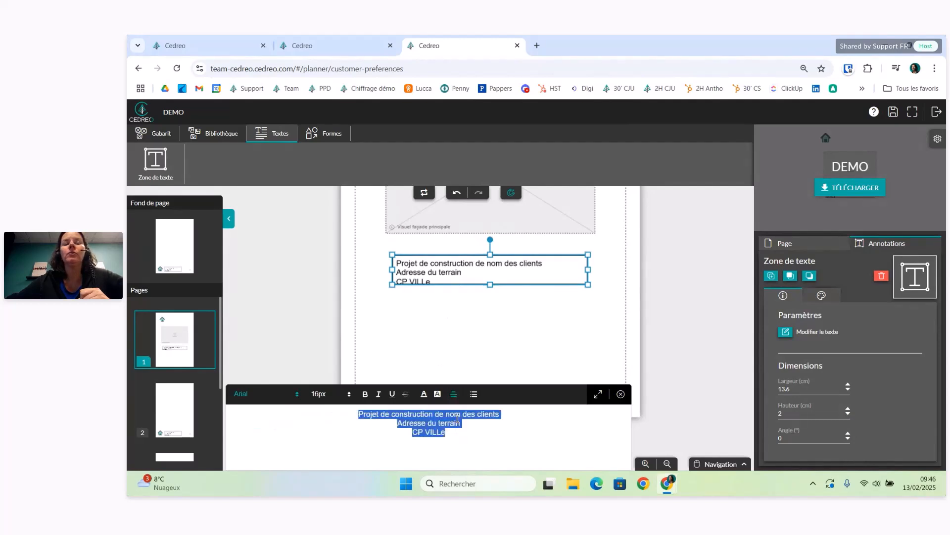
{"action": "left_click_drag", "start_coordinate": [490, 285], "coordinate": [490, 300]}
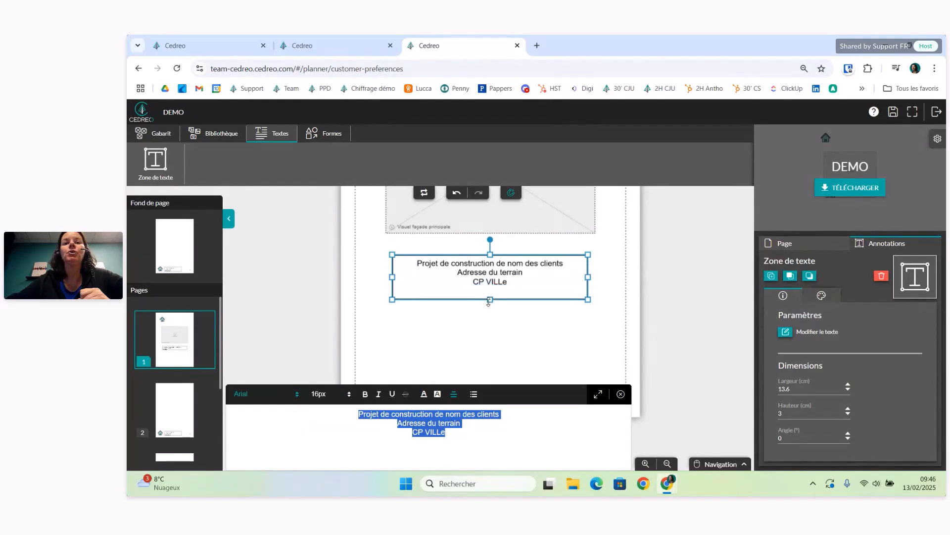
- Turn off the outline of the cover page's text zone and deselect the zone
{"action": "left_click", "coordinate": [821, 296]}
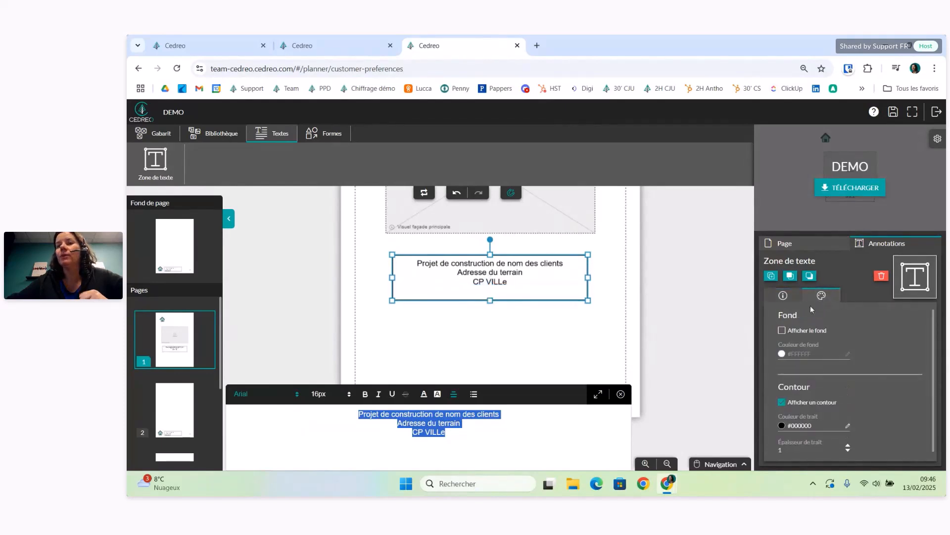
{"action": "left_click", "coordinate": [796, 403]}
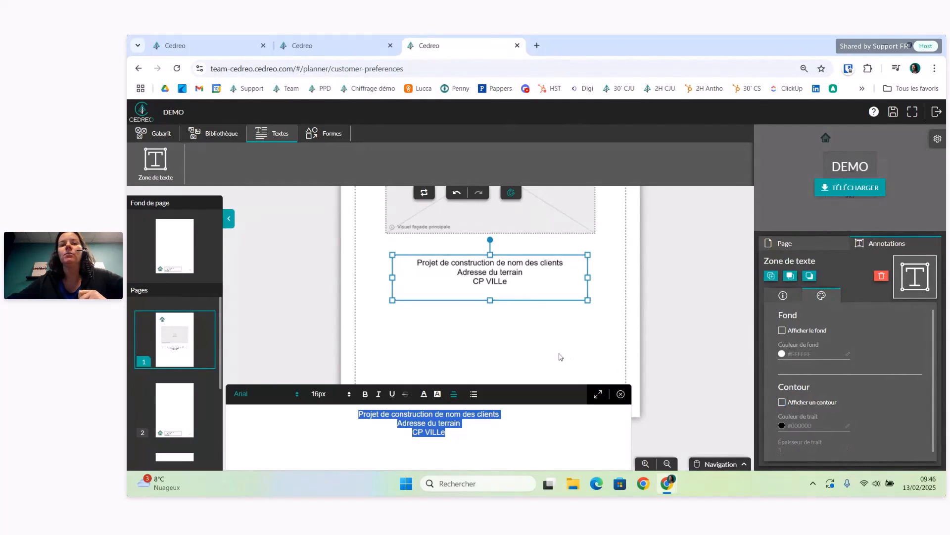
{"action": "left_click", "coordinate": [405, 413]}
{"action": "key", "text": "ctrl+a"}
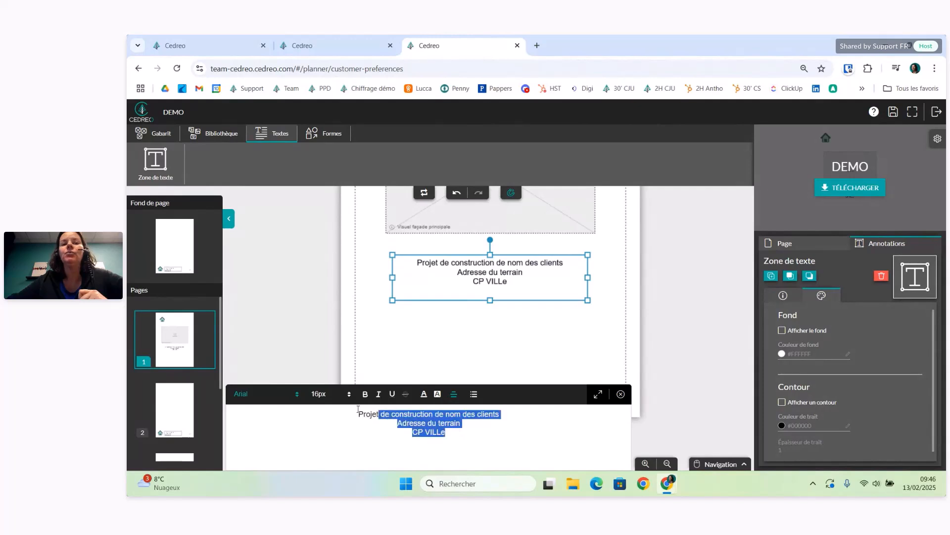
{"action": "left_click", "coordinate": [499, 333]}
{"action": "left_click", "coordinate": [496, 275]}
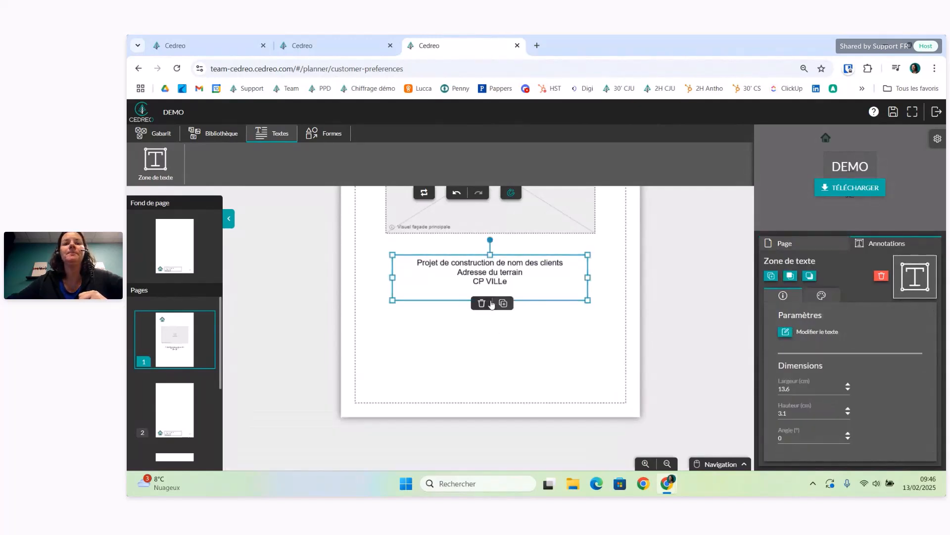
{"action": "left_click", "coordinate": [558, 348]}
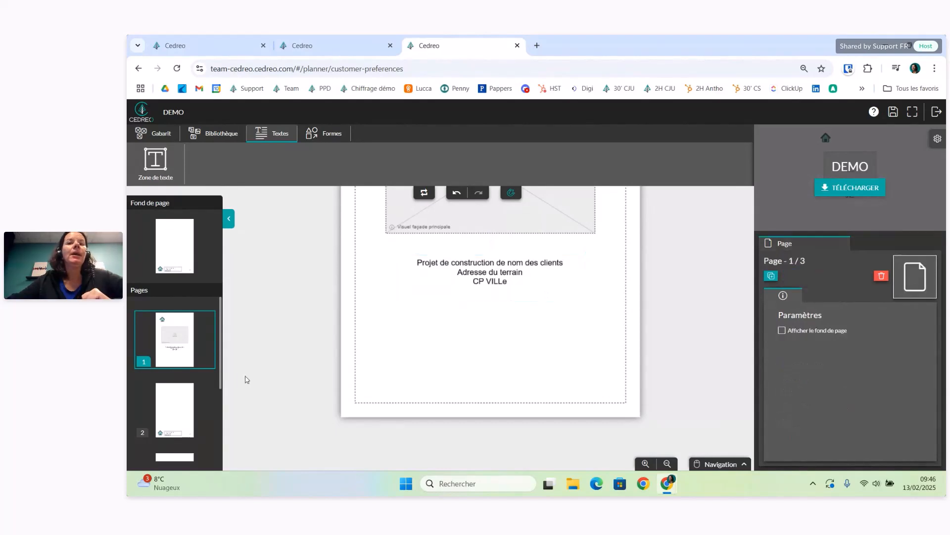
- Place an Image placeholder in the lower half of page 2 with the additional indications "cadastre.gouv"
{"action": "left_click", "coordinate": [180, 414]}
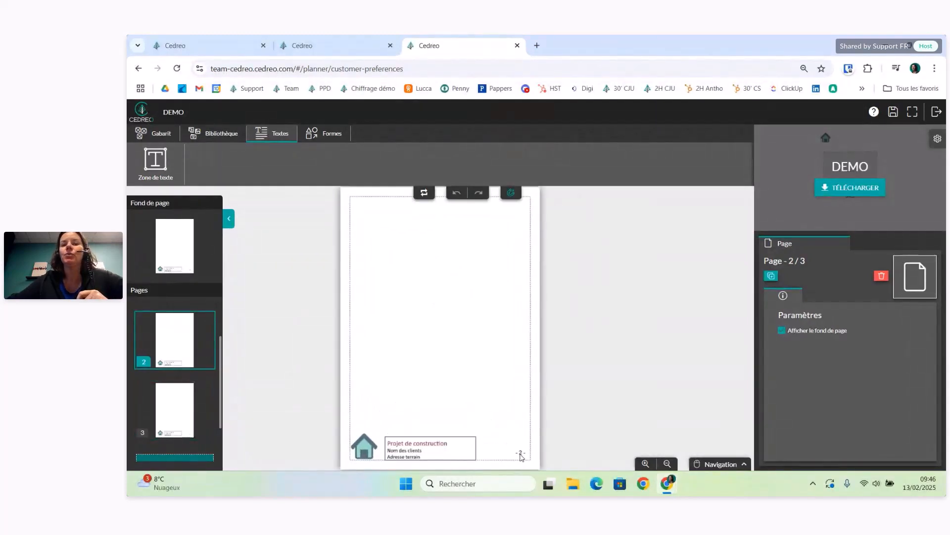
{"action": "left_click", "coordinate": [161, 135]}
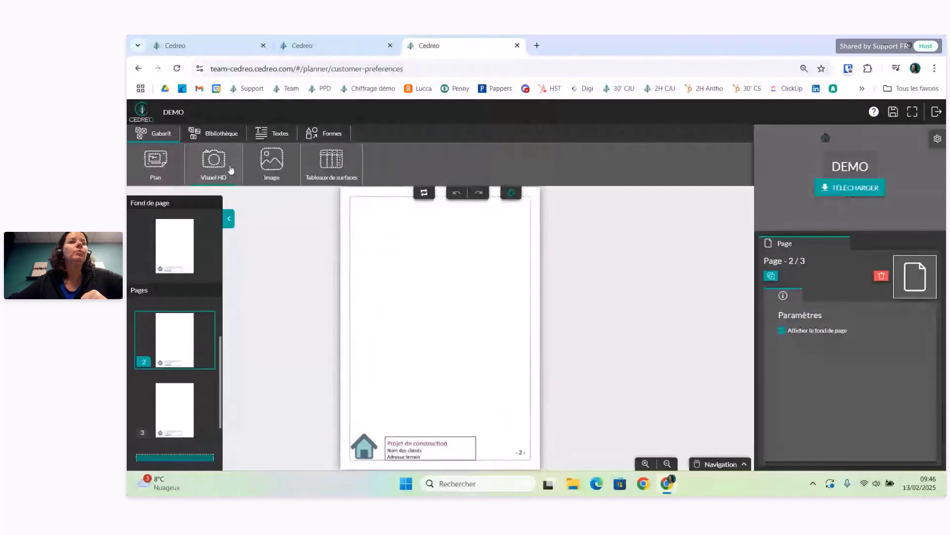
{"action": "left_click", "coordinate": [273, 169]}
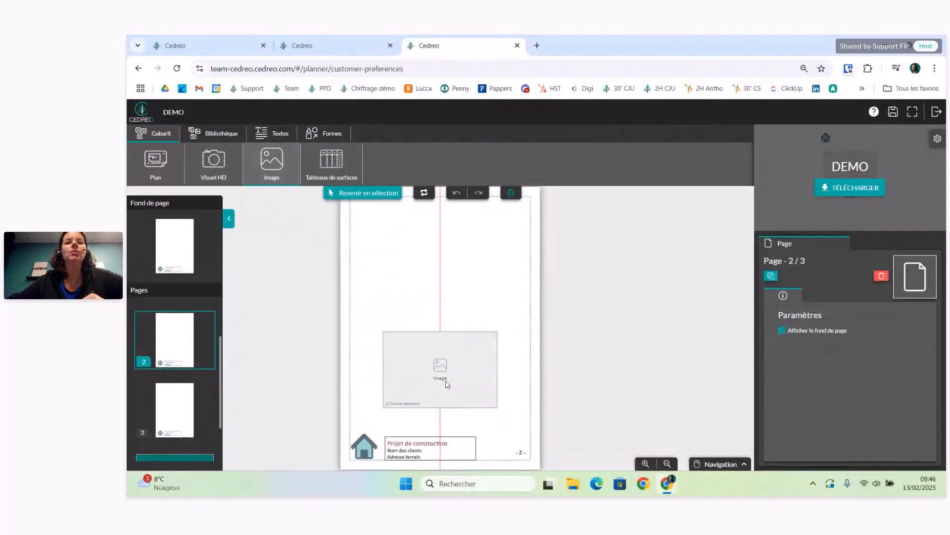
{"action": "left_click", "coordinate": [438, 367]}
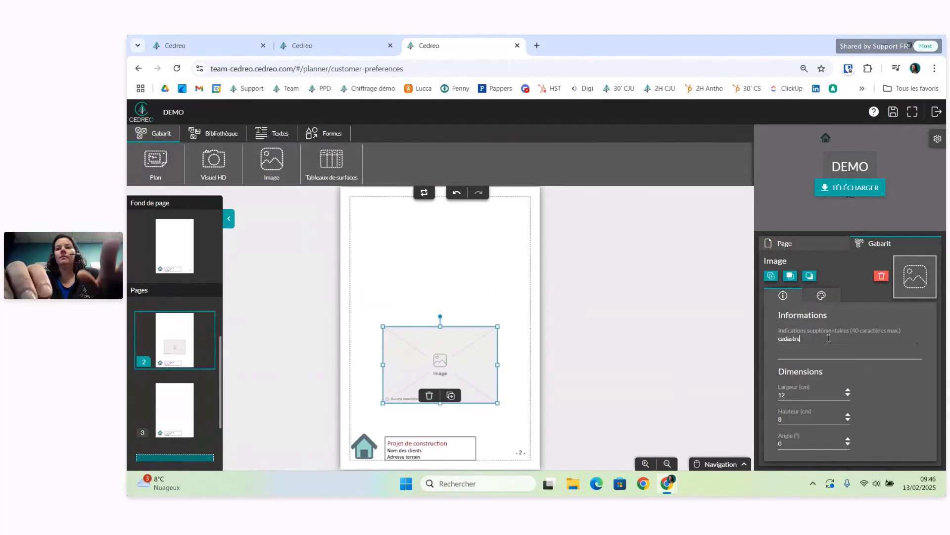
{"action": "type", "text": ".gouv."}
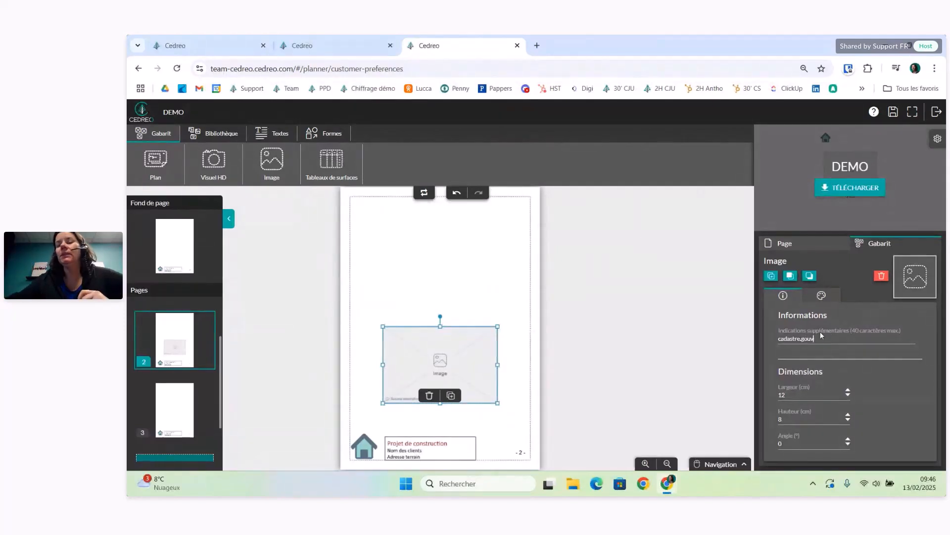
{"action": "left_click", "coordinate": [441, 281]}
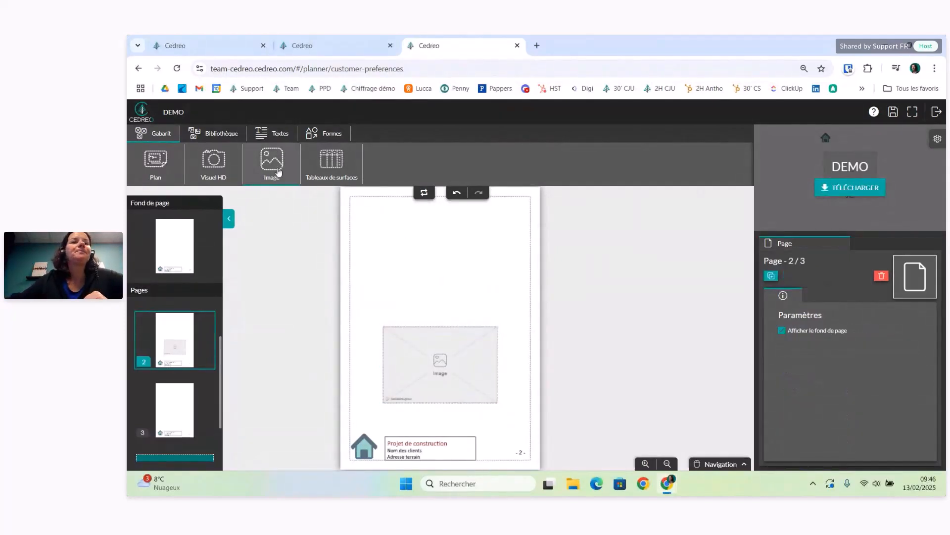
- Insert a Plan de masse placeholder with a 1/100 scale on page 2
{"action": "left_click", "coordinate": [159, 167]}
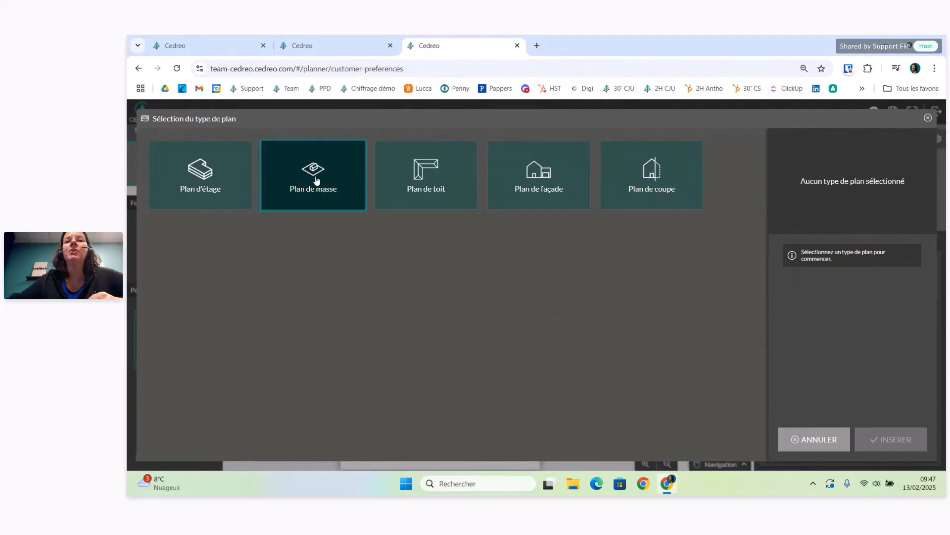
{"action": "left_click", "coordinate": [317, 180]}
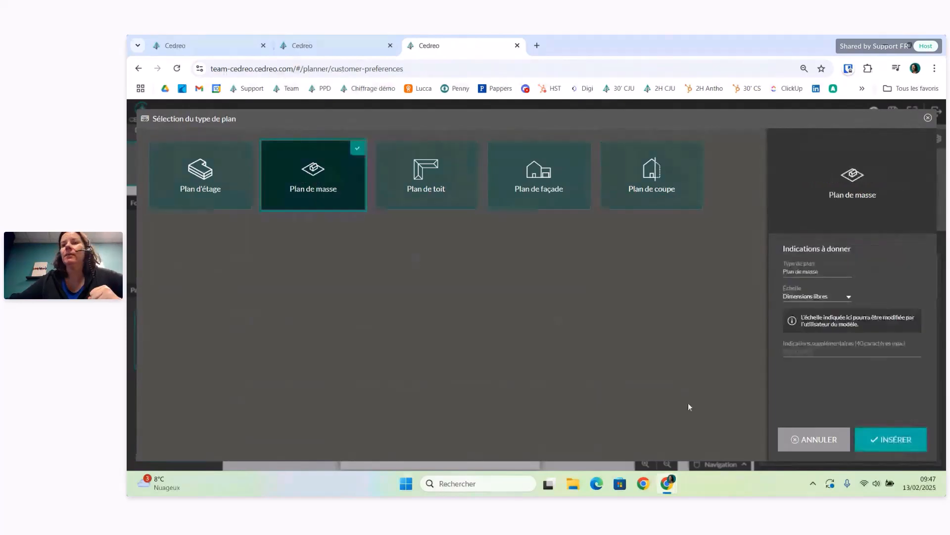
{"action": "left_click", "coordinate": [828, 298]}
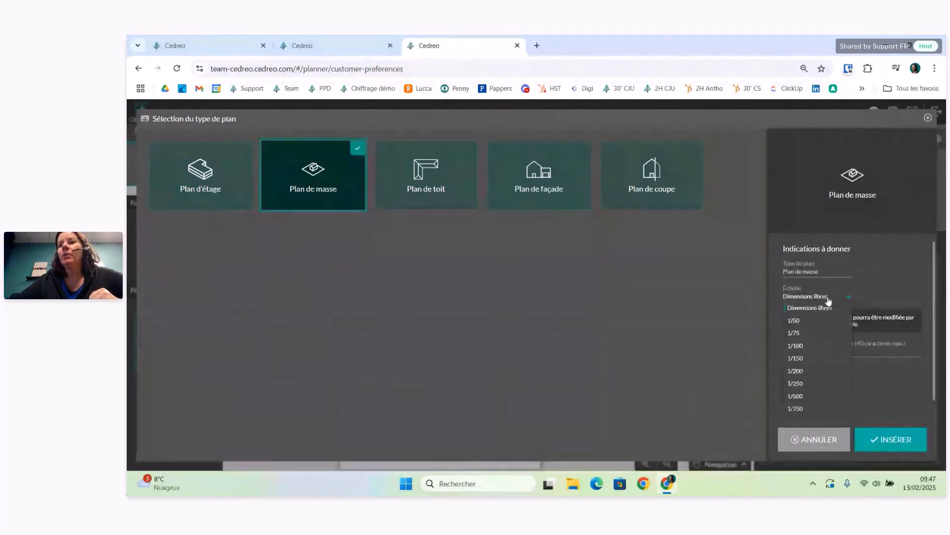
{"action": "left_click", "coordinate": [804, 345]}
{"action": "left_click", "coordinate": [892, 446]}
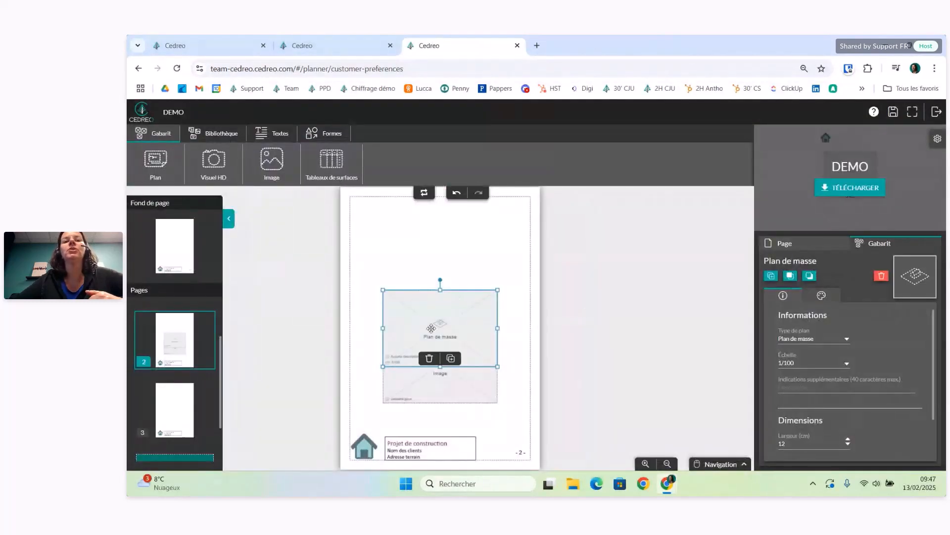
- Move the Plan de masse placeholder above the Image placeholder on page 2 and deselect it
{"action": "left_click_drag", "start_coordinate": [431, 328], "coordinate": [431, 263]}
{"action": "scroll", "coordinate": [544, 358], "scroll_direction": "up", "scroll_amount": 4}
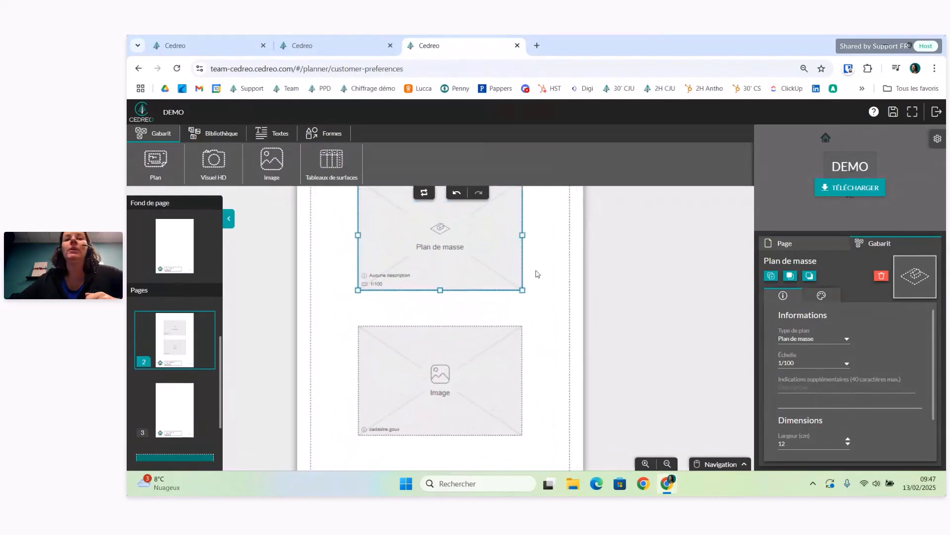
{"action": "left_click_drag", "start_coordinate": [537, 274], "coordinate": [531, 307]}
{"action": "left_click", "coordinate": [540, 346]}
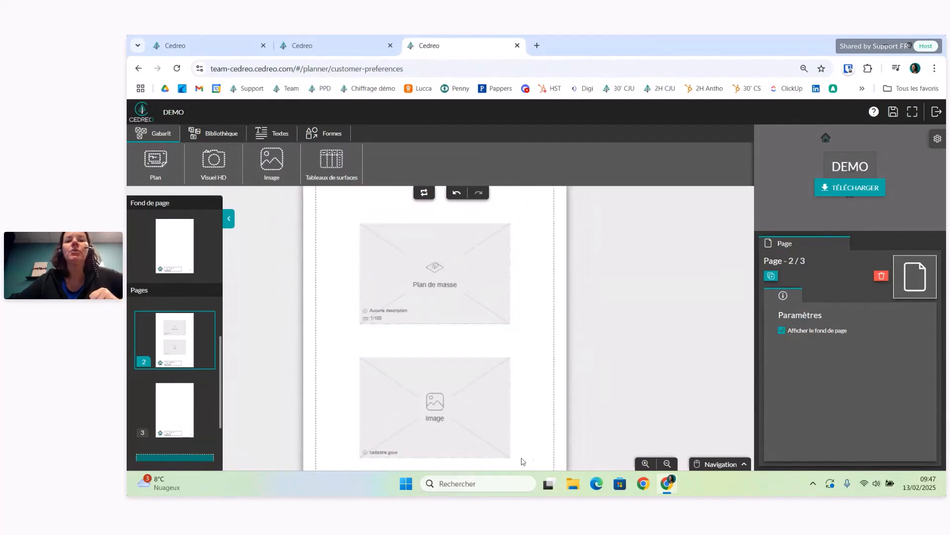
{"action": "scroll", "coordinate": [533, 394], "scroll_direction": "down", "scroll_amount": 1}
{"action": "scroll", "coordinate": [533, 394], "scroll_direction": "down", "scroll_amount": 1}
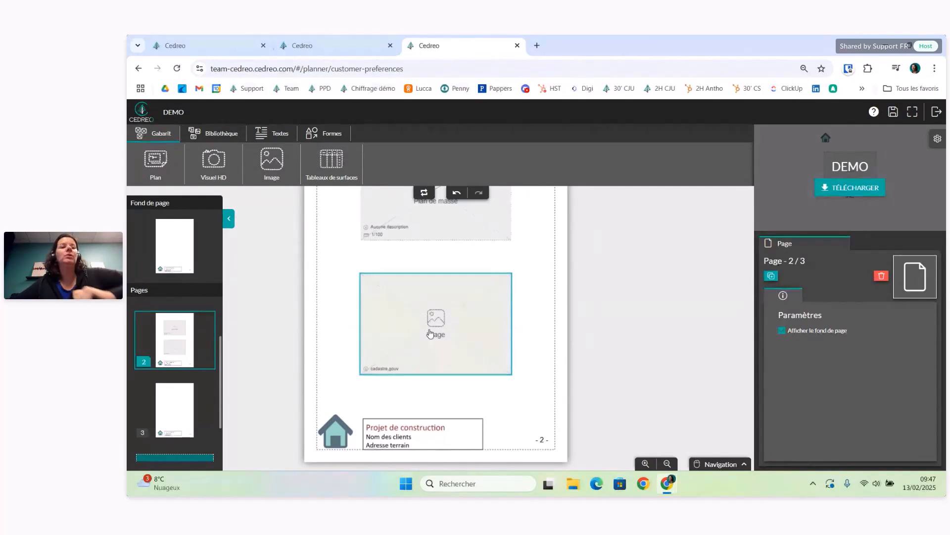
- Insert a Plan d'étage placeholder with a 1/100 scale on page 3 and move it to the page's upper half
{"action": "left_click", "coordinate": [164, 414]}
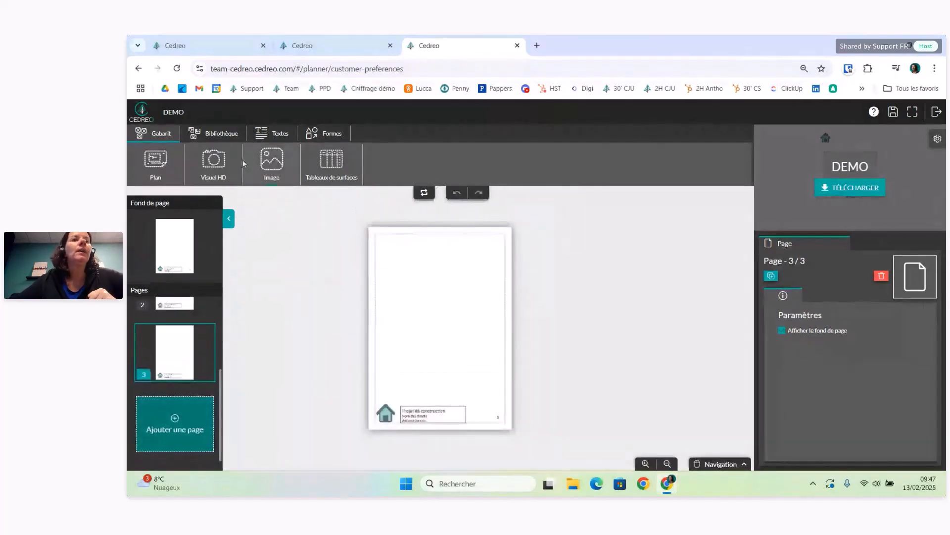
{"action": "left_click", "coordinate": [166, 167]}
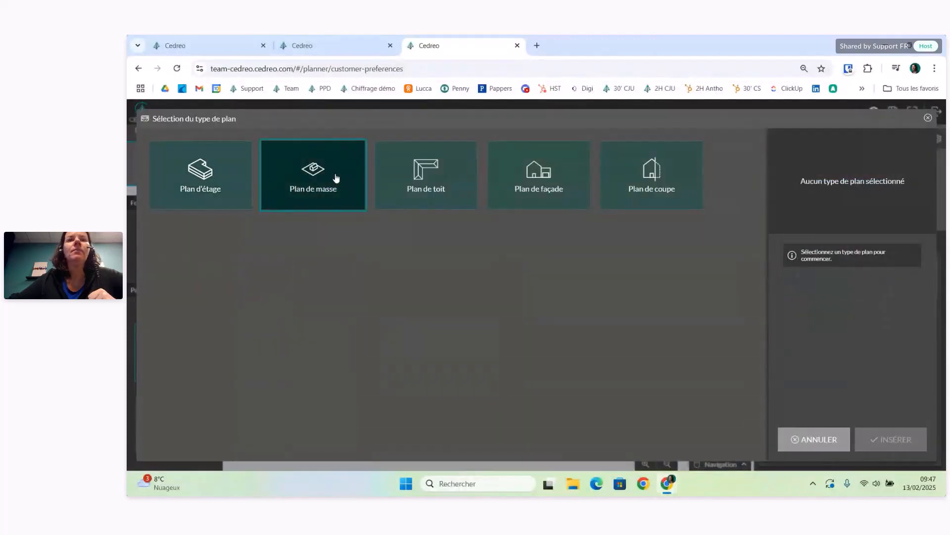
{"action": "left_click", "coordinate": [231, 191]}
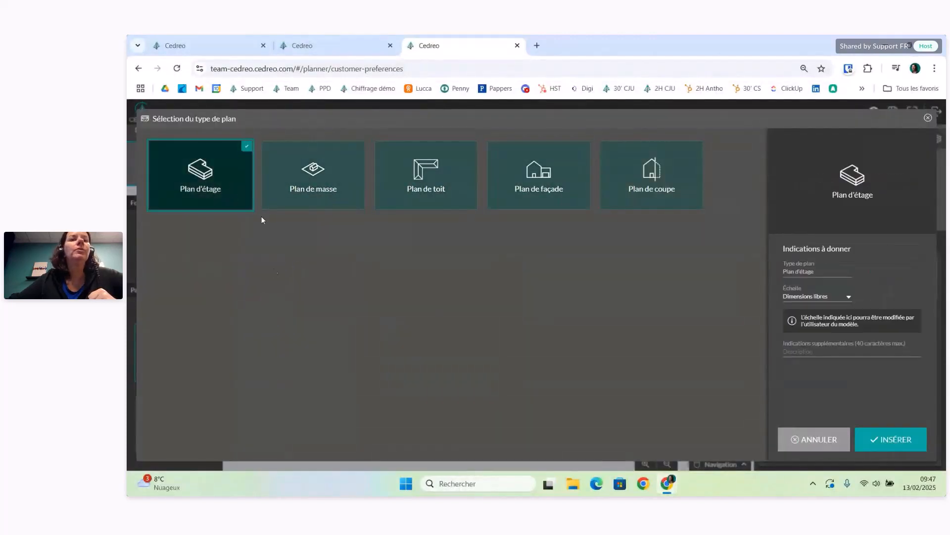
{"action": "left_click", "coordinate": [818, 297]}
{"action": "left_click", "coordinate": [810, 348]}
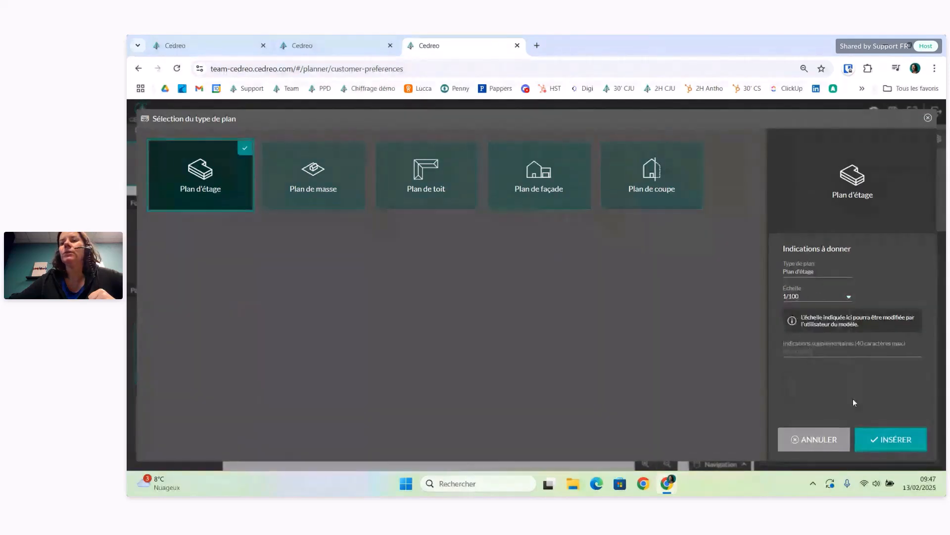
{"action": "left_click", "coordinate": [885, 440]}
{"action": "left_click_drag", "start_coordinate": [464, 317], "coordinate": [459, 281]}
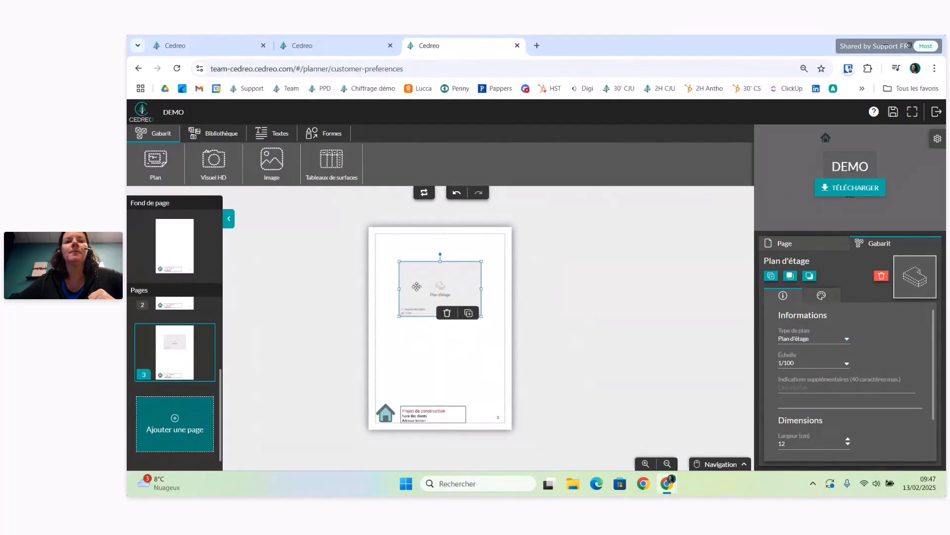
- Set the Plan d'étage placeholder's additional indications to "RDC" and deselect it
{"action": "scroll", "coordinate": [435, 286], "scroll_direction": "up", "scroll_amount": 3}
{"action": "left_click", "coordinate": [785, 389]}
{"action": "type", "text": "RDC"}
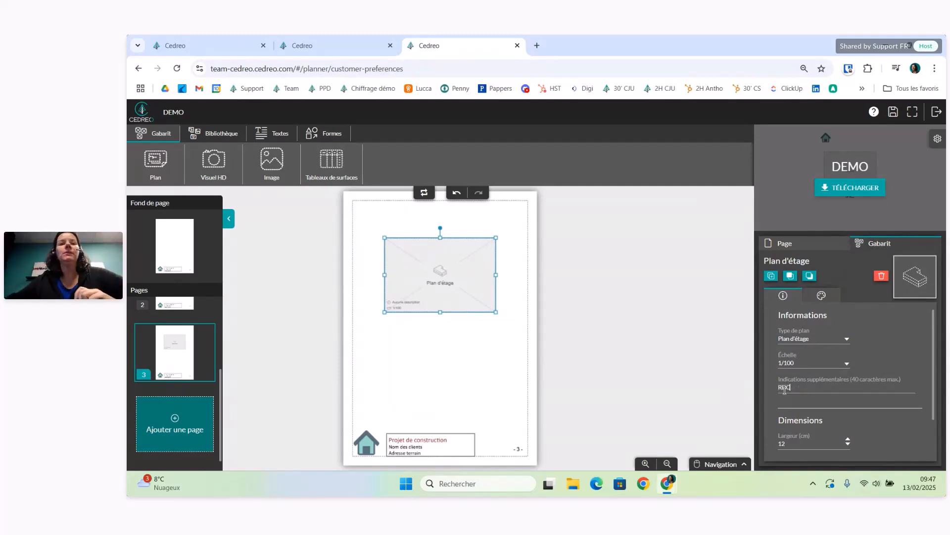
{"action": "left_click", "coordinate": [431, 353]}
- Insert a "Tableau détaillé d'un étage" surface table with the additional indications "RDC" below the Plan d'étage placeholder on page 3
{"action": "scroll", "coordinate": [436, 349], "scroll_direction": "up", "scroll_amount": 3}
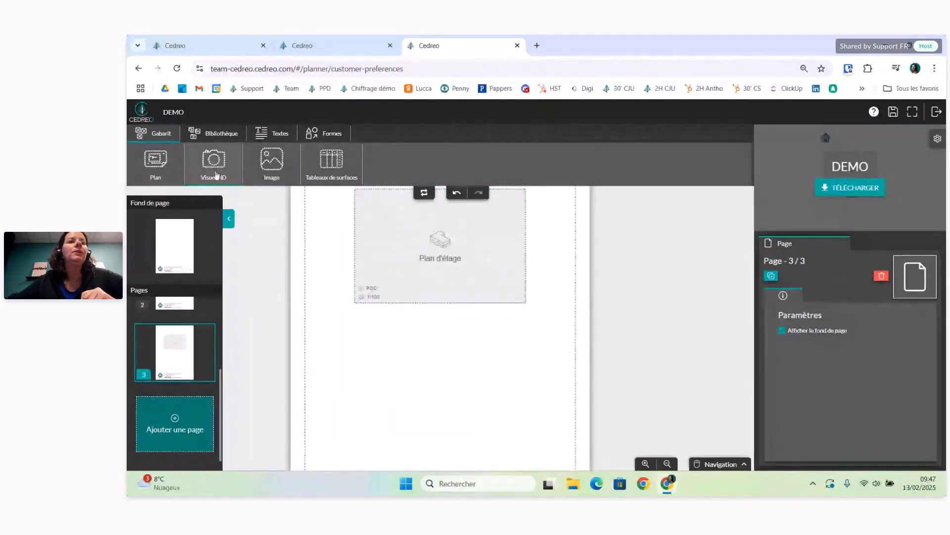
{"action": "left_click", "coordinate": [328, 170]}
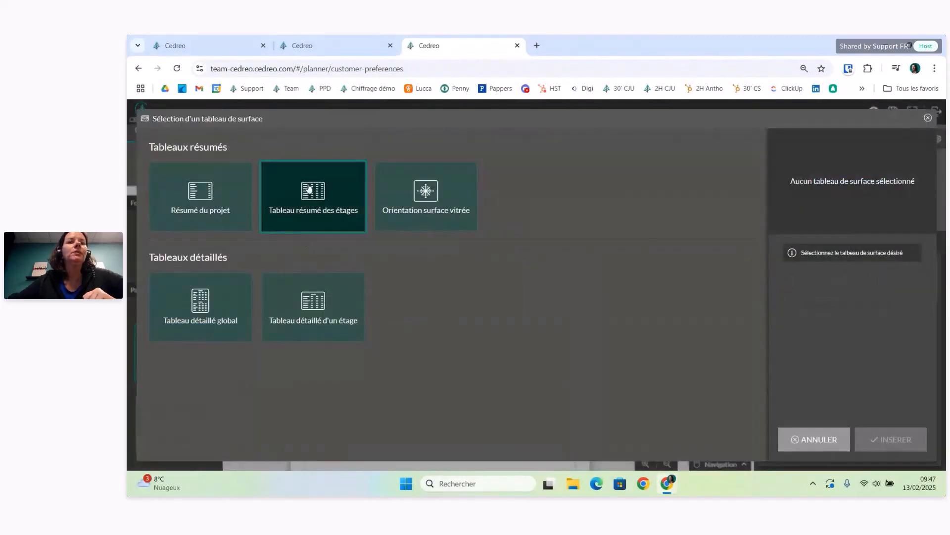
{"action": "left_click", "coordinate": [298, 191]}
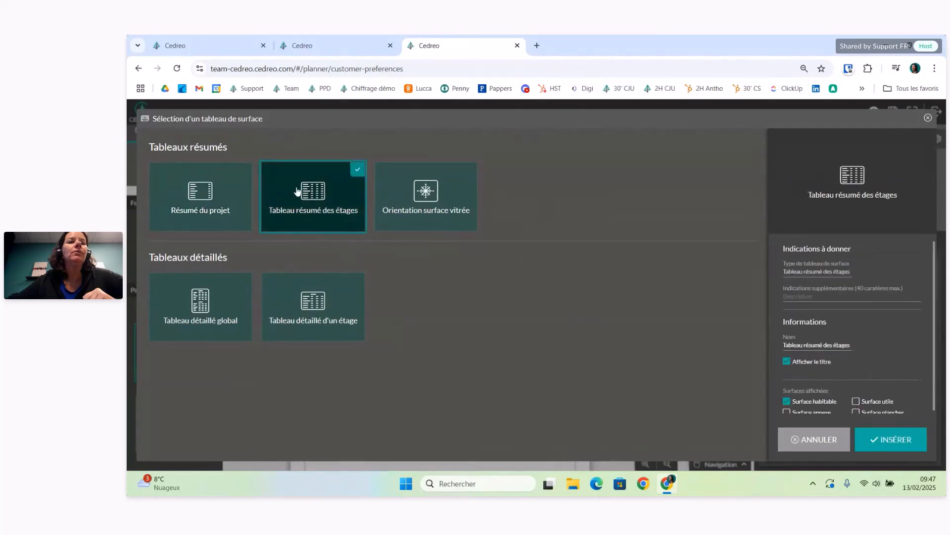
{"action": "left_click", "coordinate": [321, 312]}
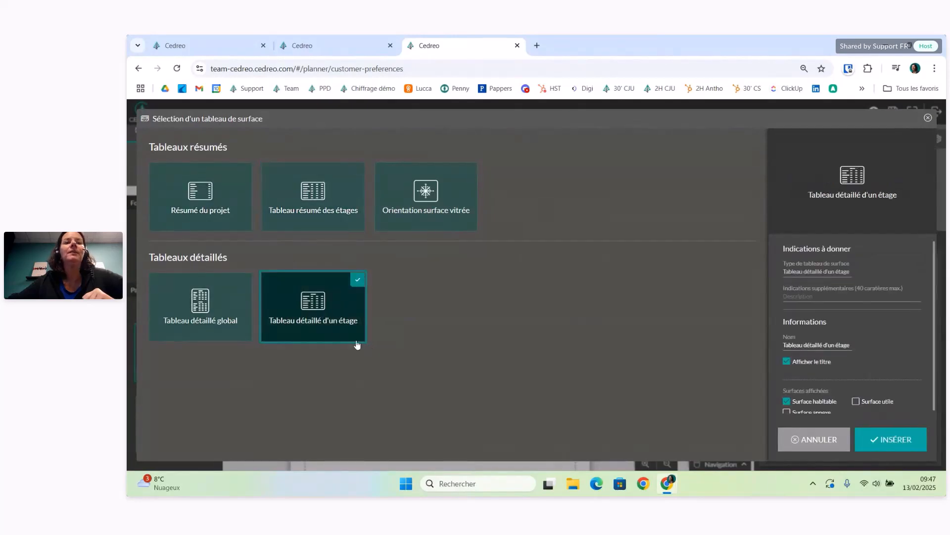
{"action": "type", "text": "RDC"}
{"action": "scroll", "coordinate": [821, 370], "scroll_direction": "down", "scroll_amount": 1}
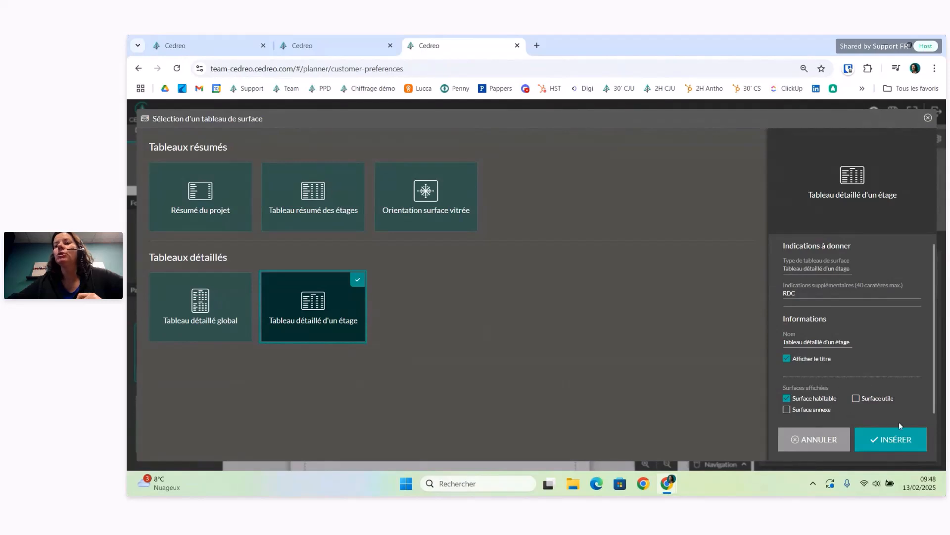
{"action": "left_click", "coordinate": [900, 439]}
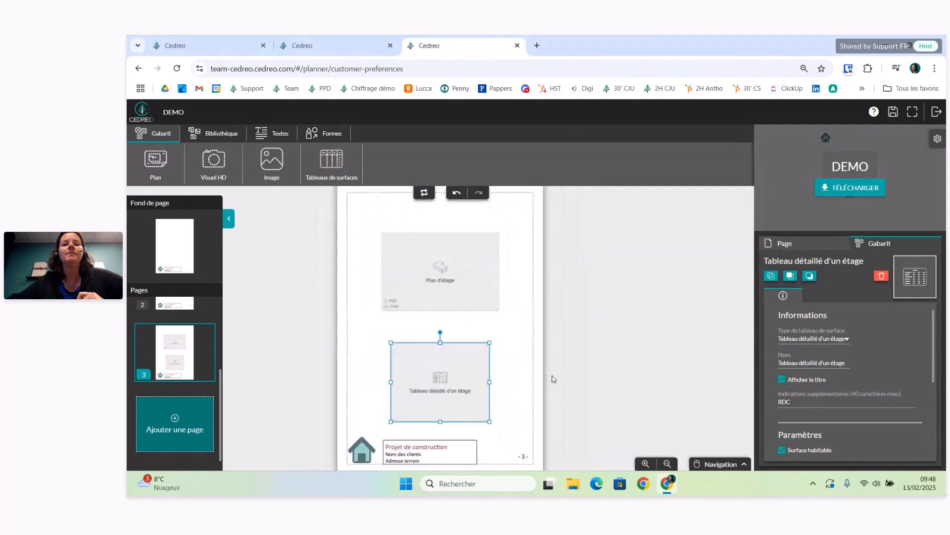
{"action": "left_click_drag", "start_coordinate": [452, 300], "coordinate": [452, 292]}
- Add a fourth page and place three Visuel HD placeholders on it in a staggered column, with the middle one against the right margin
{"action": "left_click", "coordinate": [169, 426]}
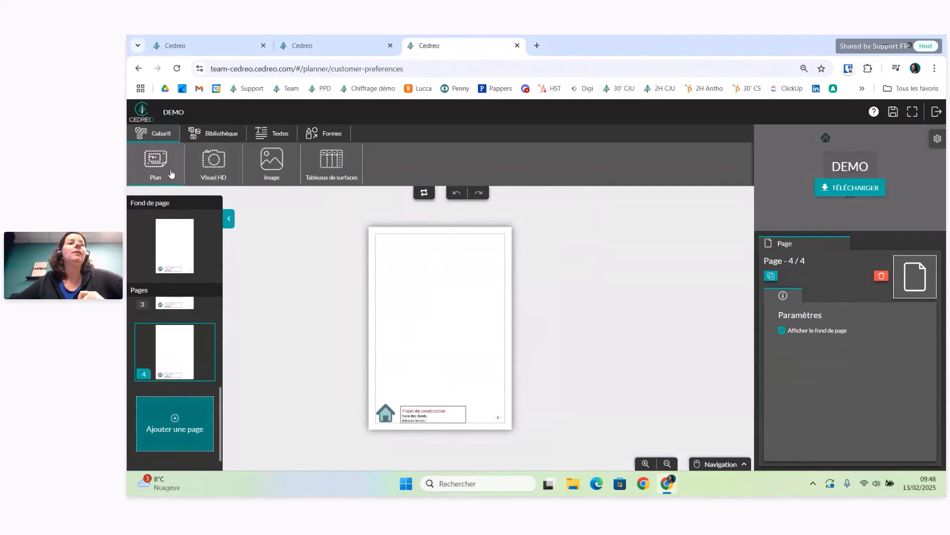
{"action": "left_click", "coordinate": [215, 168]}
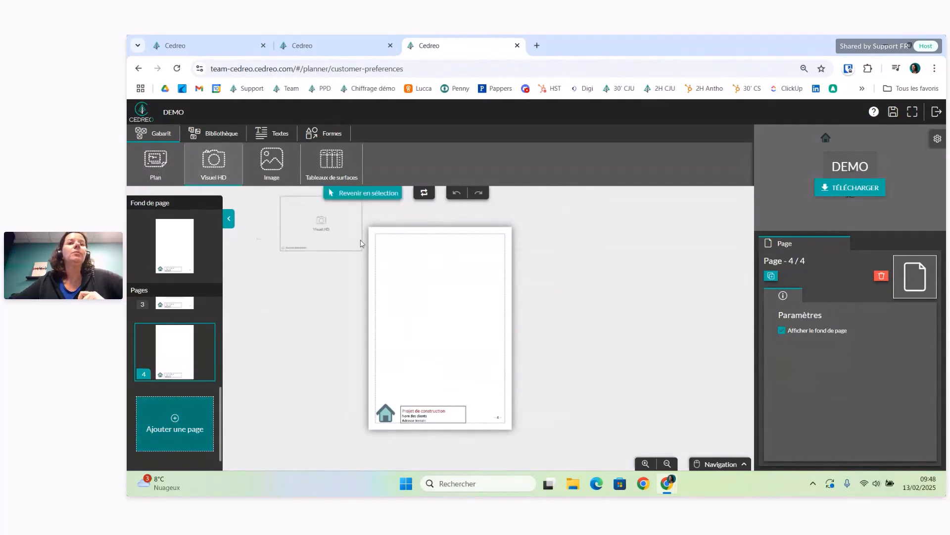
{"action": "left_click", "coordinate": [421, 270]}
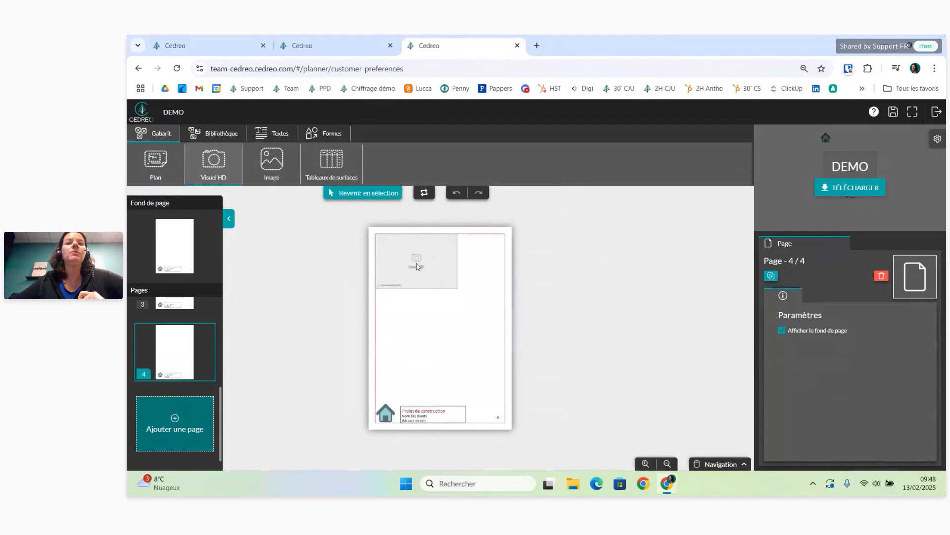
{"action": "left_click", "coordinate": [218, 166]}
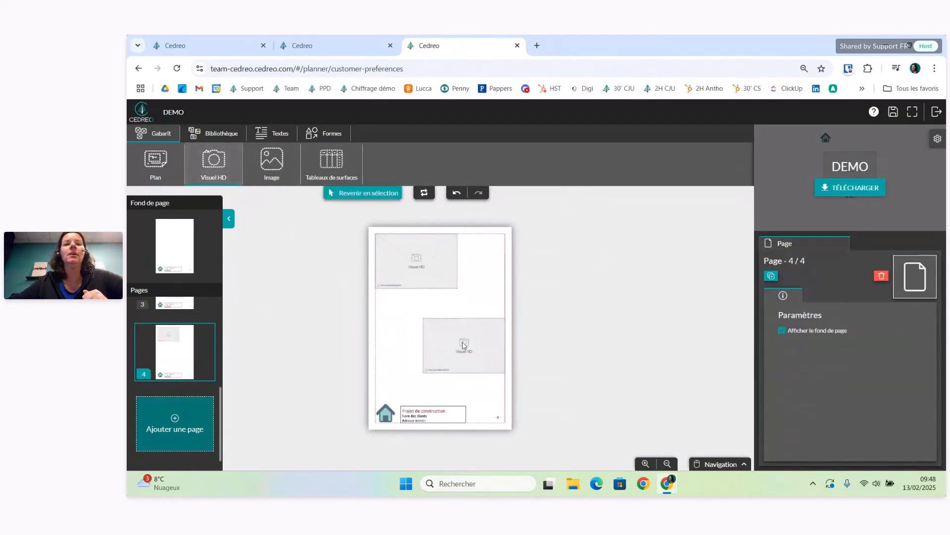
{"action": "left_click", "coordinate": [461, 325]}
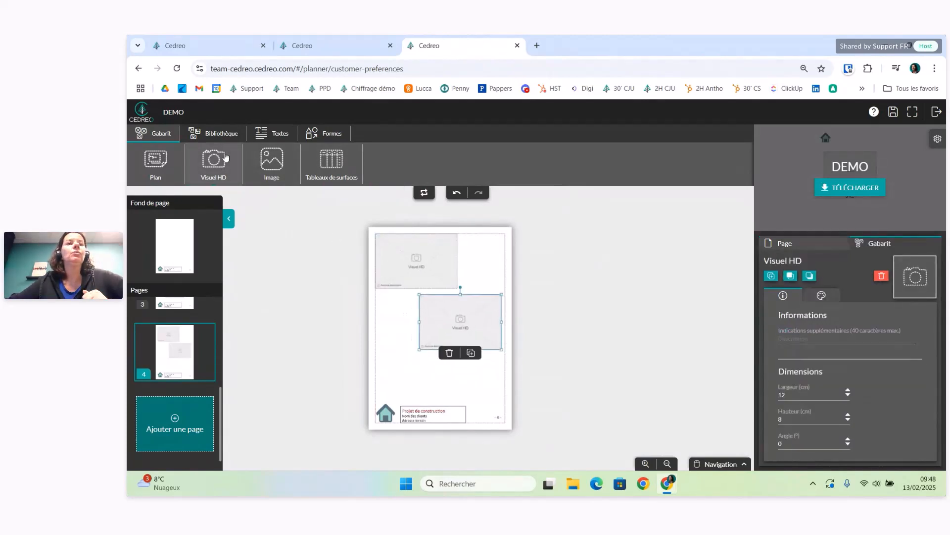
{"action": "left_click", "coordinate": [215, 166]}
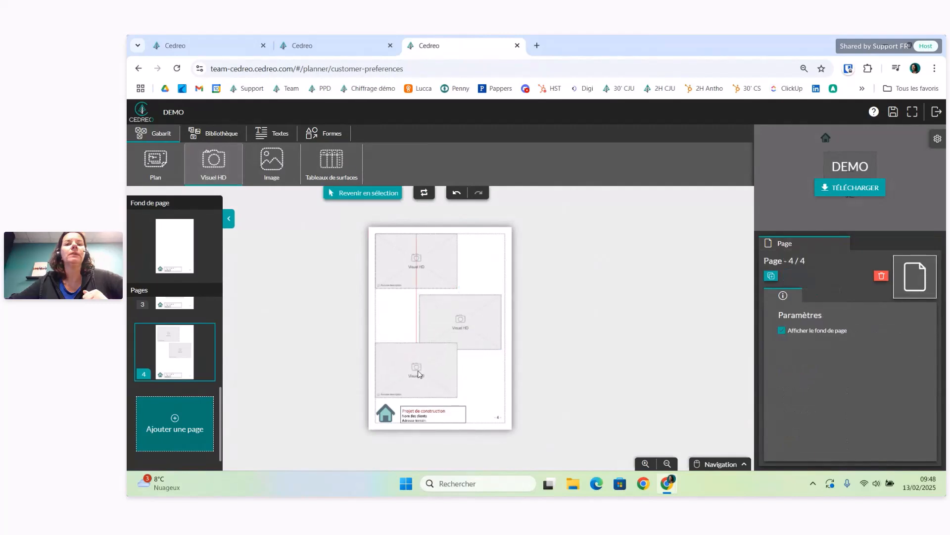
{"action": "left_click", "coordinate": [417, 371]}
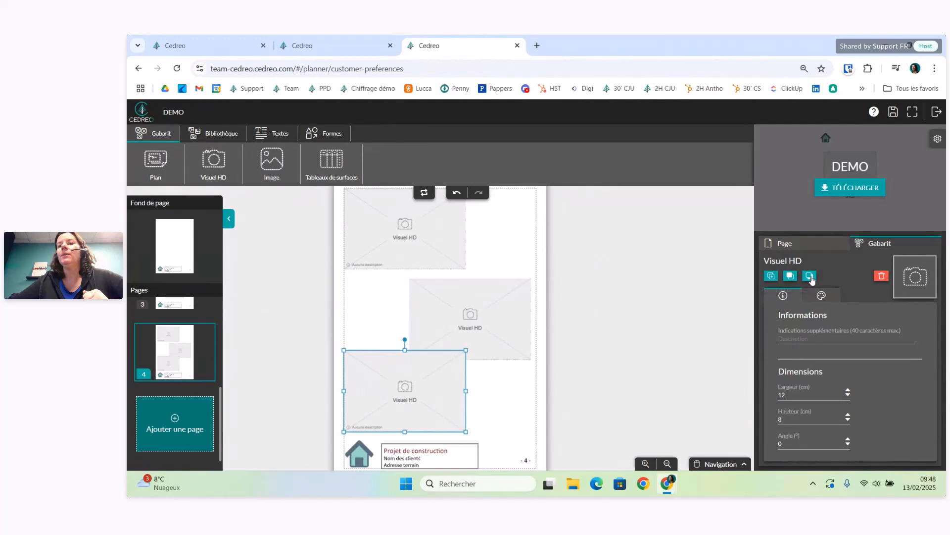
{"action": "left_click_drag", "start_coordinate": [465, 329], "coordinate": [470, 319]}
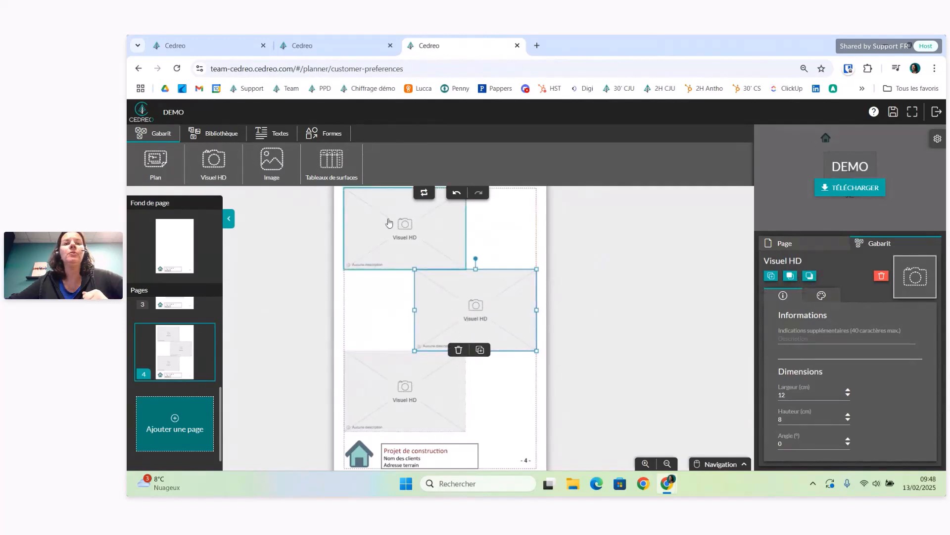
- Set the additional indications of page 4's top Visuel HD placeholder to "Pièce de vie 1"
{"action": "left_click", "coordinate": [395, 234]}
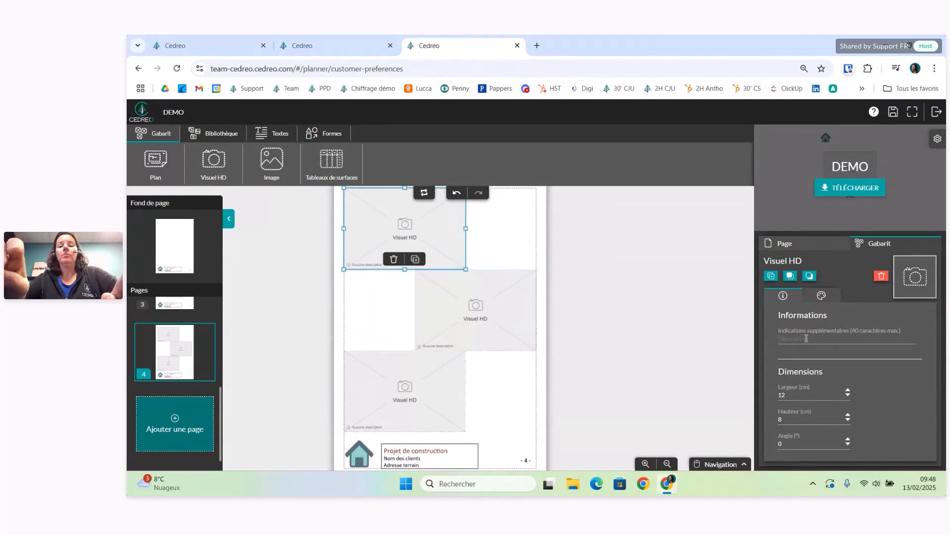
{"action": "type", "text": "Pie"}
{"action": "type", "text": "de vi"}
{"action": "type", "text": "e 1"}
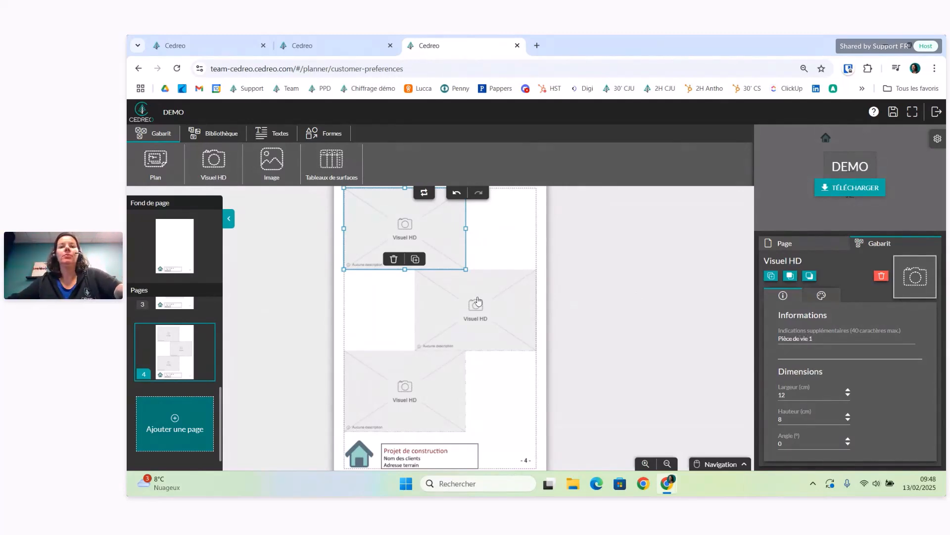
- Set the additional indications of page 4's middle Visuel HD placeholder to "Pièce de vie"
{"action": "left_click", "coordinate": [476, 302]}
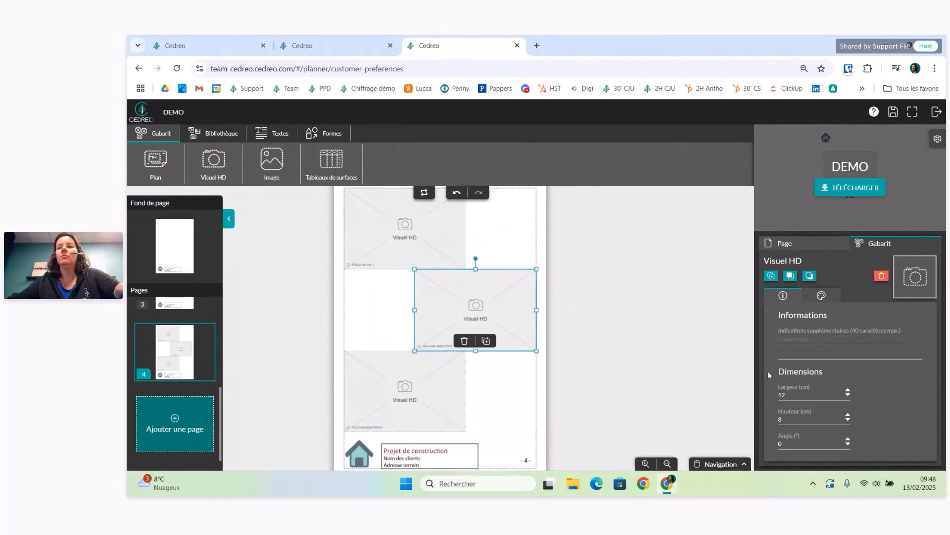
{"action": "left_click", "coordinate": [812, 340]}
{"action": "type", "text": "Pièce de vie"}
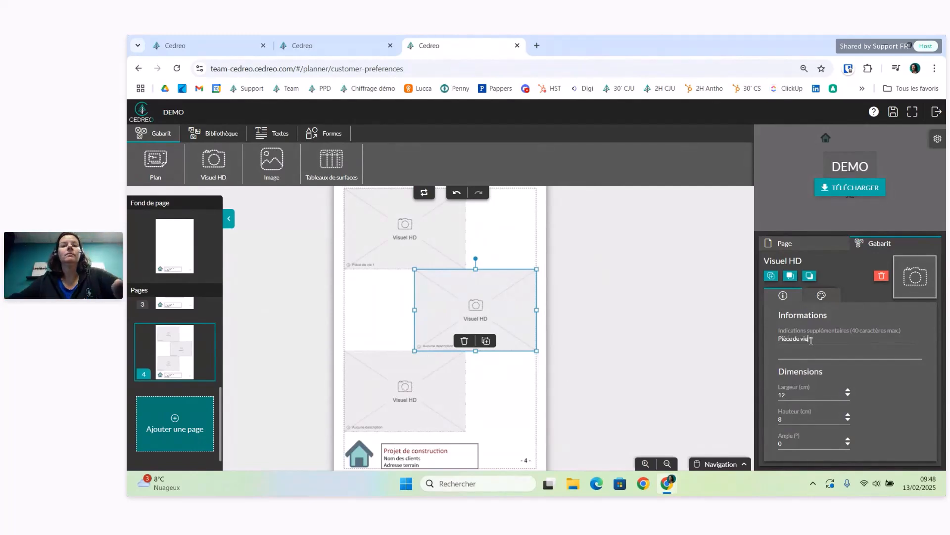
- Set the additional indications of page 4's bottom Visuel HD placeholder to "Terrasse" and deselect it
{"action": "left_click", "coordinate": [446, 392]}
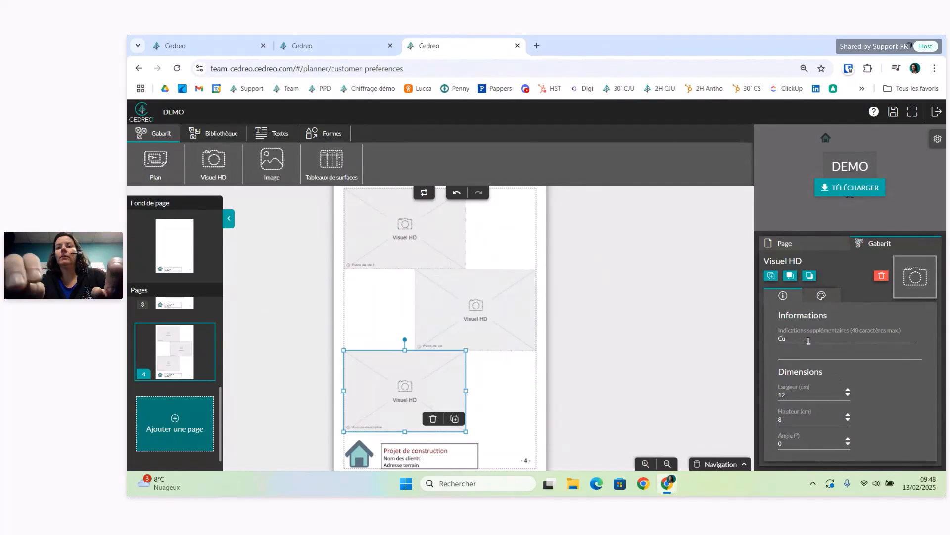
{"action": "key", "text": "BackSpace"}
{"action": "key", "text": "BackSpace"}
{"action": "type", "text": "Terrasse"}
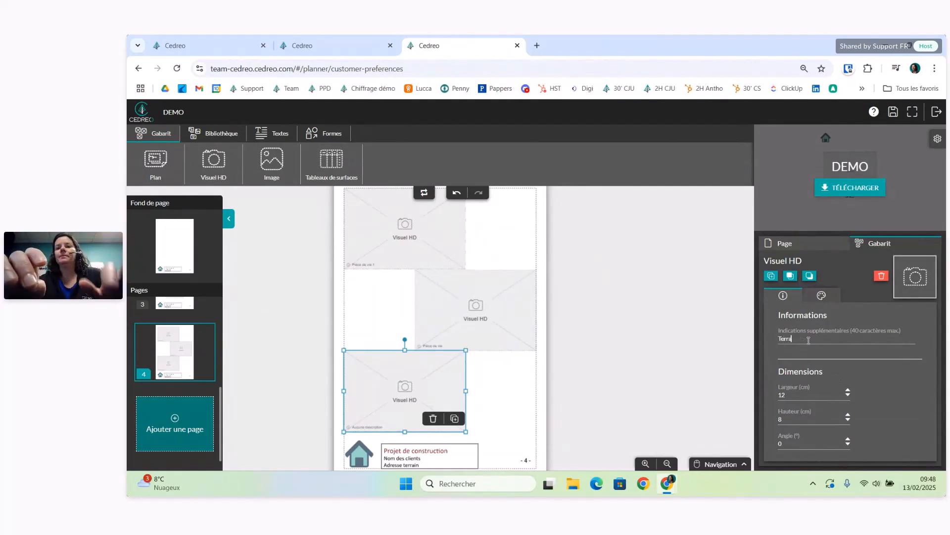
{"action": "left_click", "coordinate": [510, 392]}
- Add a fifth page after the page with the three Visuel HD placeholders
{"action": "scroll", "coordinate": [510, 392], "scroll_direction": "up", "scroll_amount": 1}
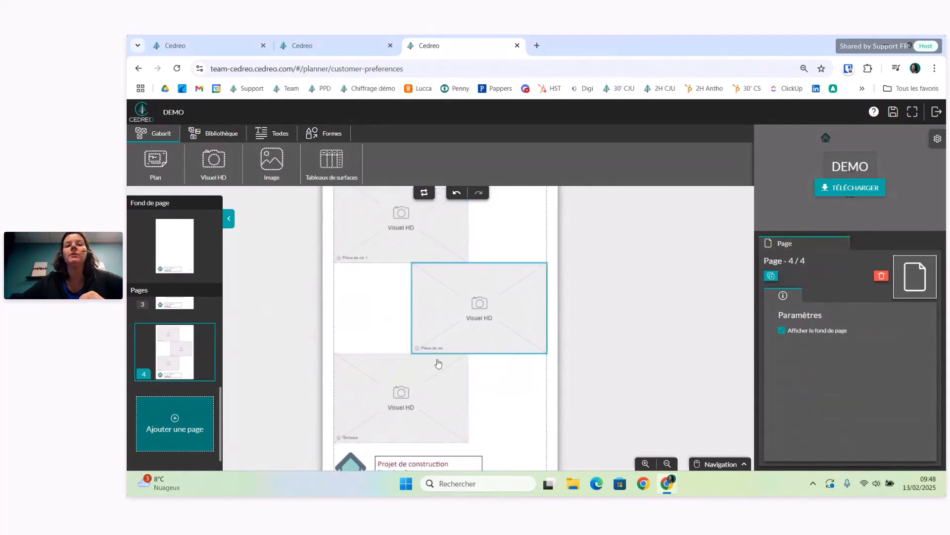
{"action": "scroll", "coordinate": [489, 389], "scroll_direction": "down", "scroll_amount": 1}
{"action": "scroll", "coordinate": [490, 389], "scroll_direction": "down", "scroll_amount": 1}
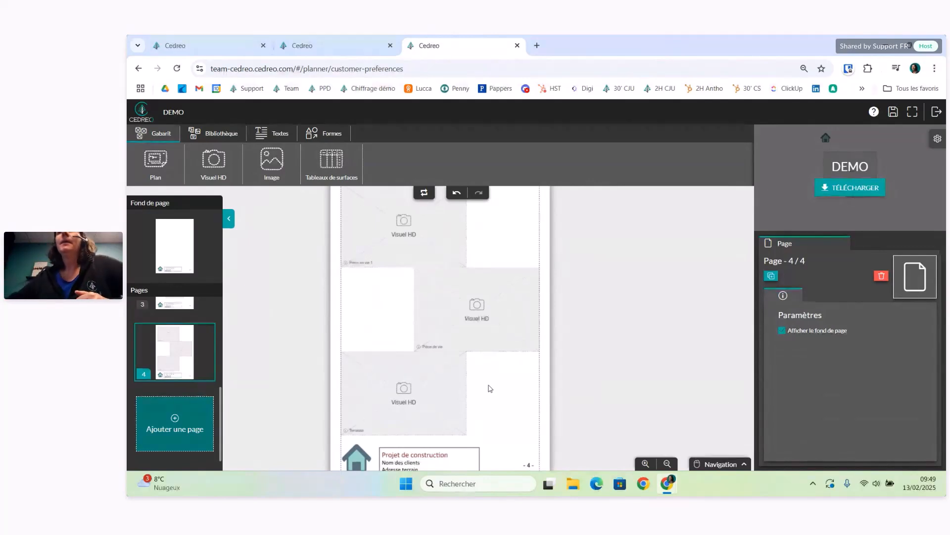
{"action": "scroll", "coordinate": [506, 372], "scroll_direction": "down", "scroll_amount": 1}
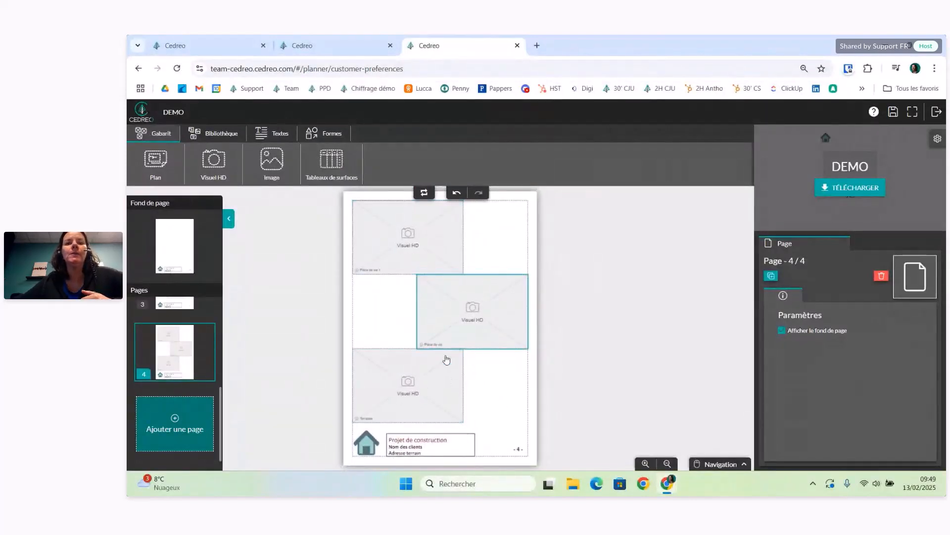
{"action": "scroll", "coordinate": [497, 389], "scroll_direction": "up", "scroll_amount": 2}
{"action": "scroll", "coordinate": [430, 298], "scroll_direction": "up", "scroll_amount": 1}
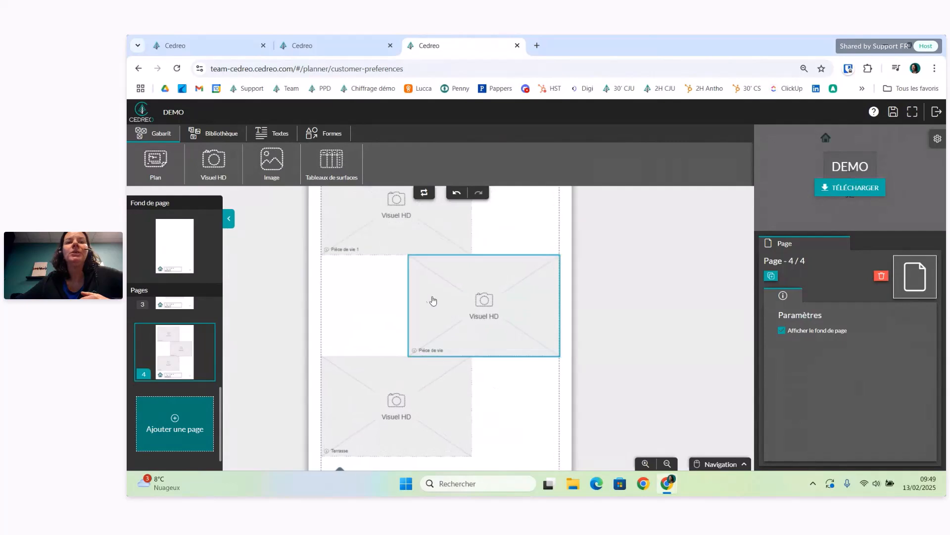
{"action": "right_click_drag", "start_coordinate": [511, 414], "coordinate": [513, 353]}
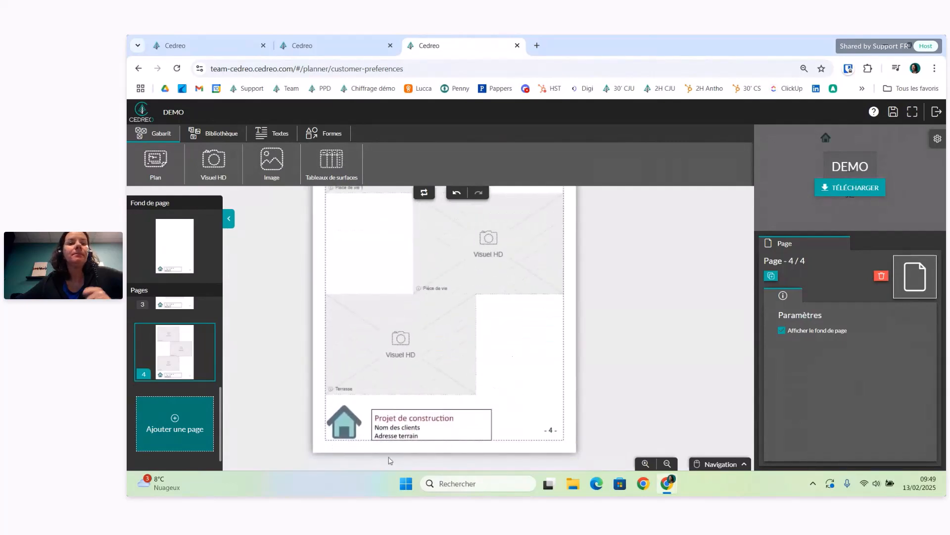
{"action": "left_click", "coordinate": [175, 428]}
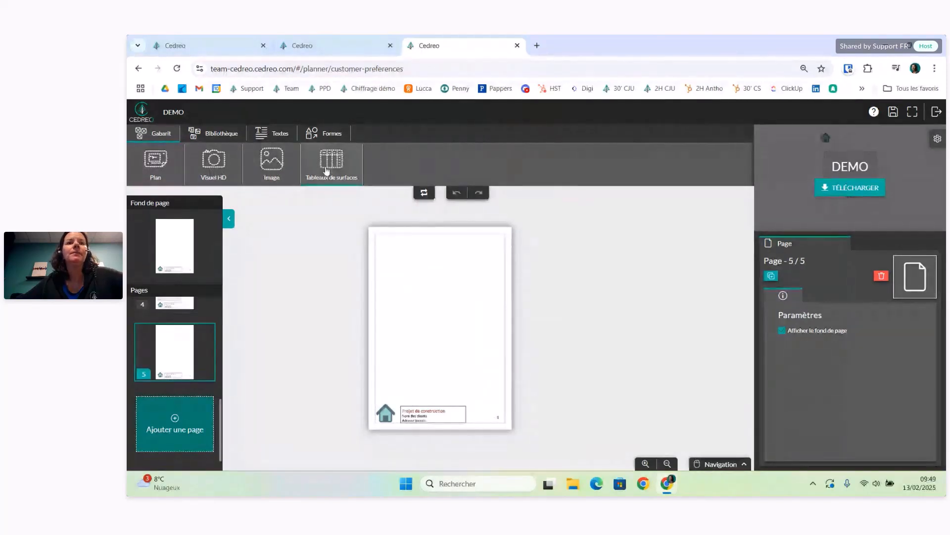
{"action": "left_click", "coordinate": [212, 132]}
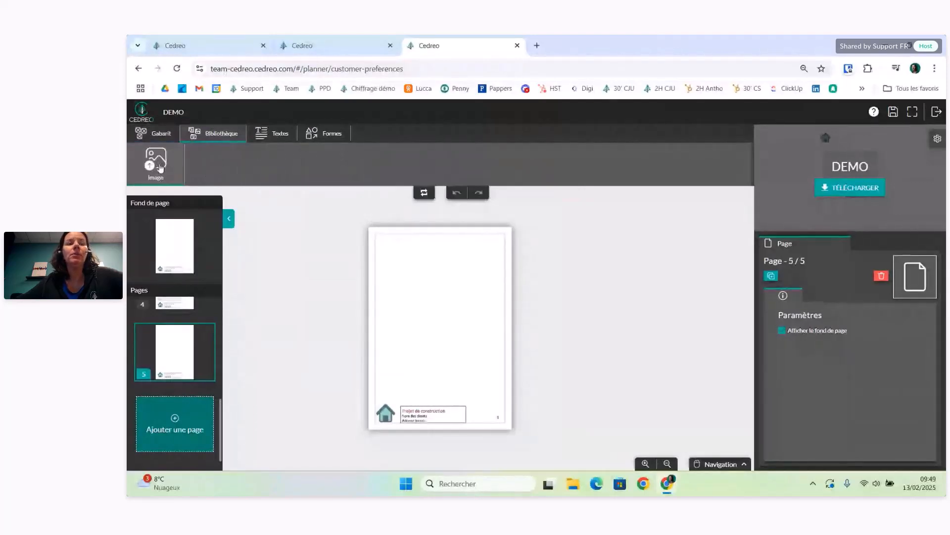
{"action": "left_click", "coordinate": [156, 163]}
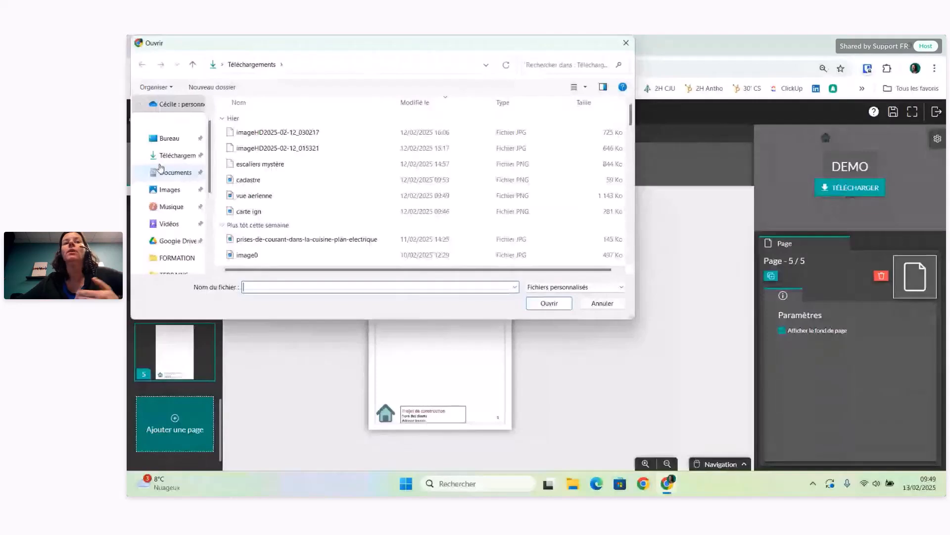
{"action": "left_click", "coordinate": [597, 303]}
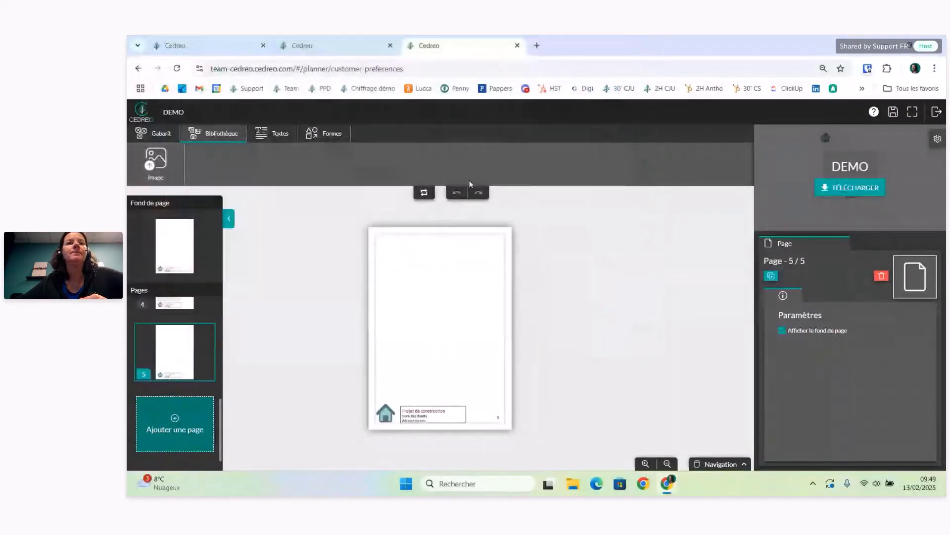
{"action": "left_click", "coordinate": [269, 134]}
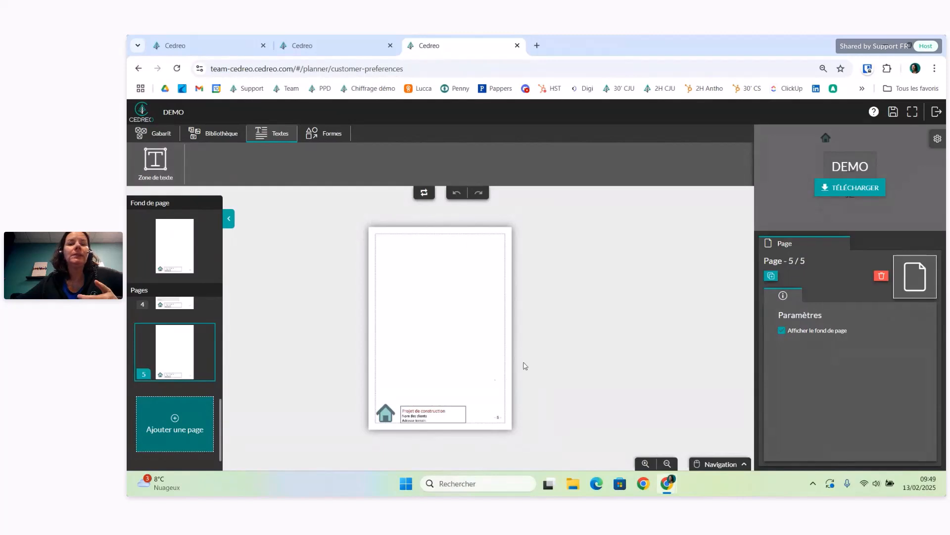
{"action": "left_click", "coordinate": [156, 161]}
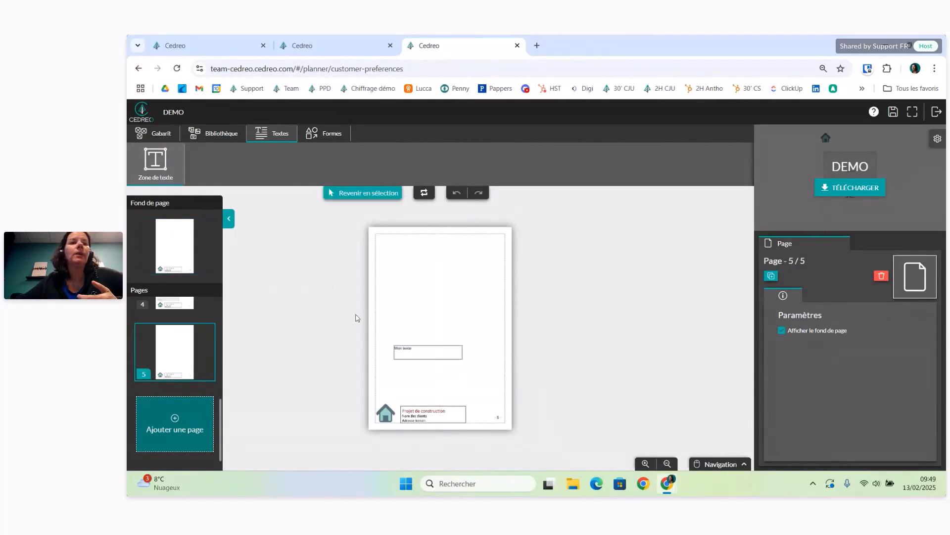
{"action": "left_click", "coordinate": [160, 275]}
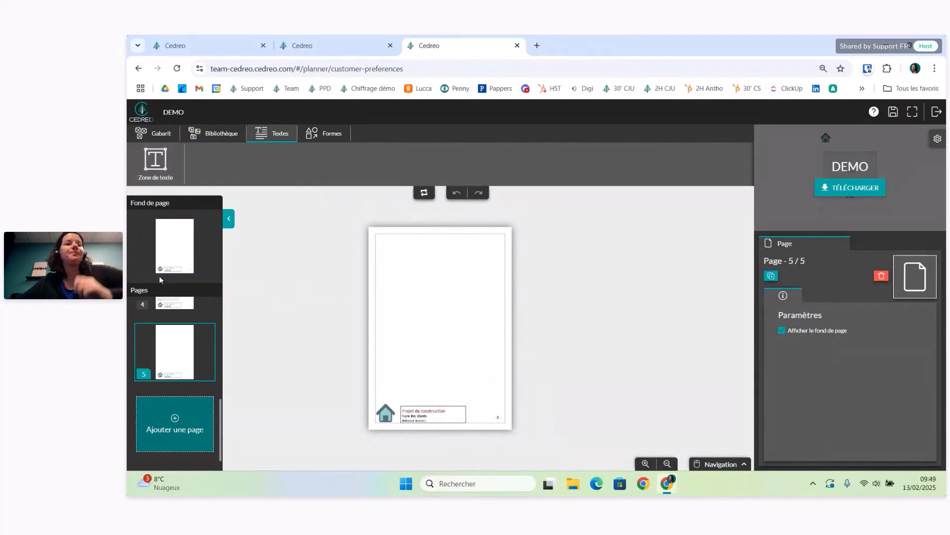
{"action": "left_click", "coordinate": [163, 246]}
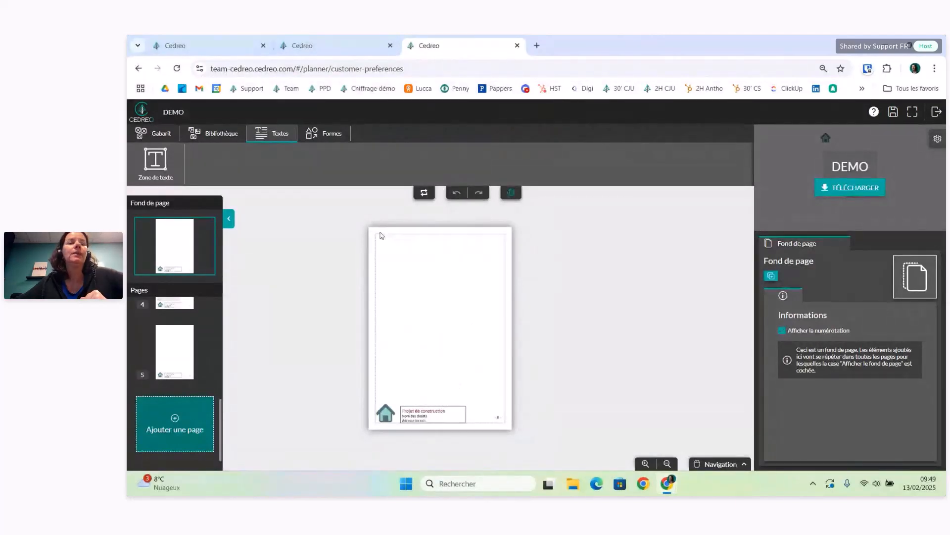
{"action": "left_click", "coordinate": [322, 133]}
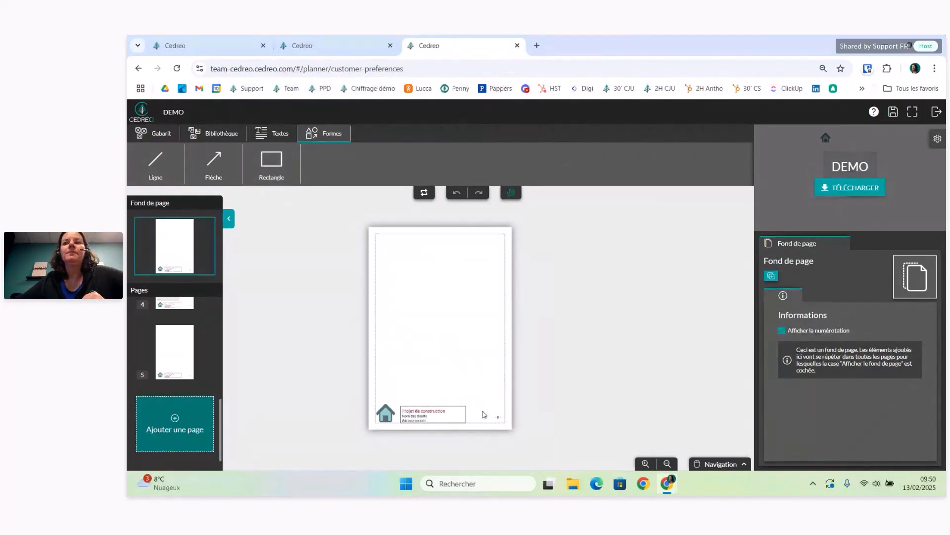
{"action": "left_click", "coordinate": [154, 133]}
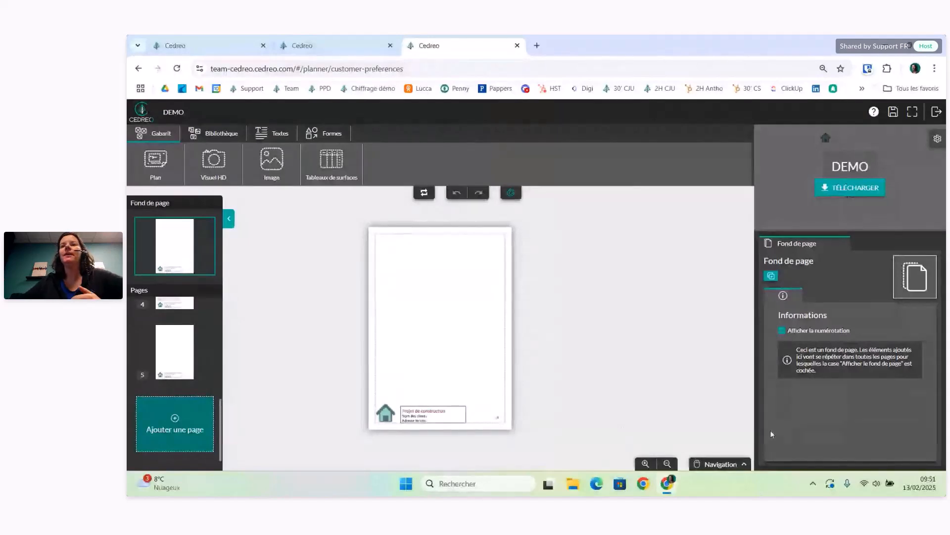
- Save and close the layout of the DEMO template and set the template to active
{"action": "left_click", "coordinate": [893, 114]}
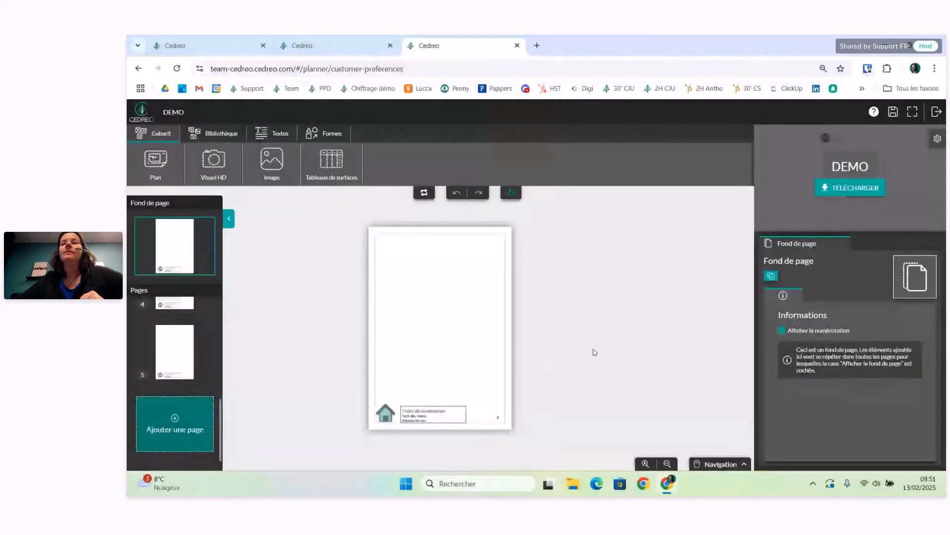
{"action": "left_click", "coordinate": [937, 112]}
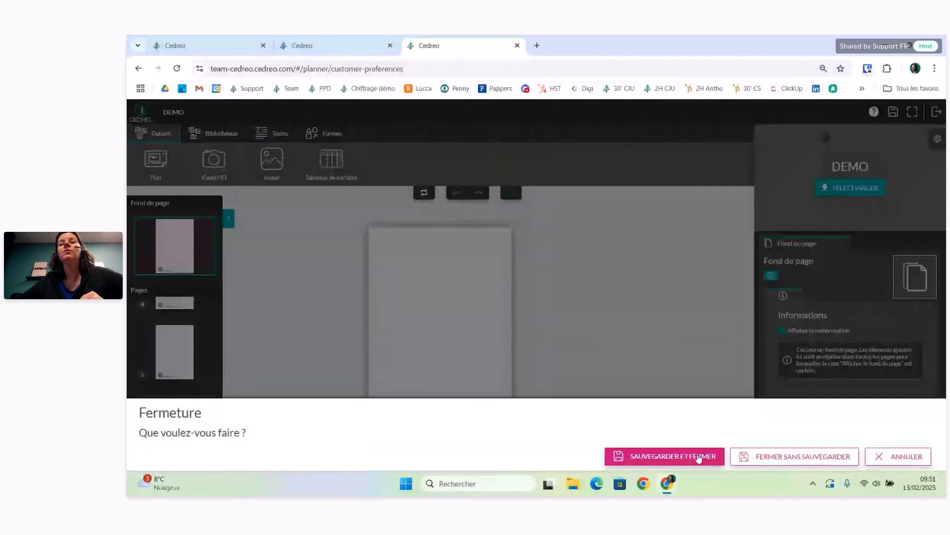
{"action": "left_click", "coordinate": [698, 457]}
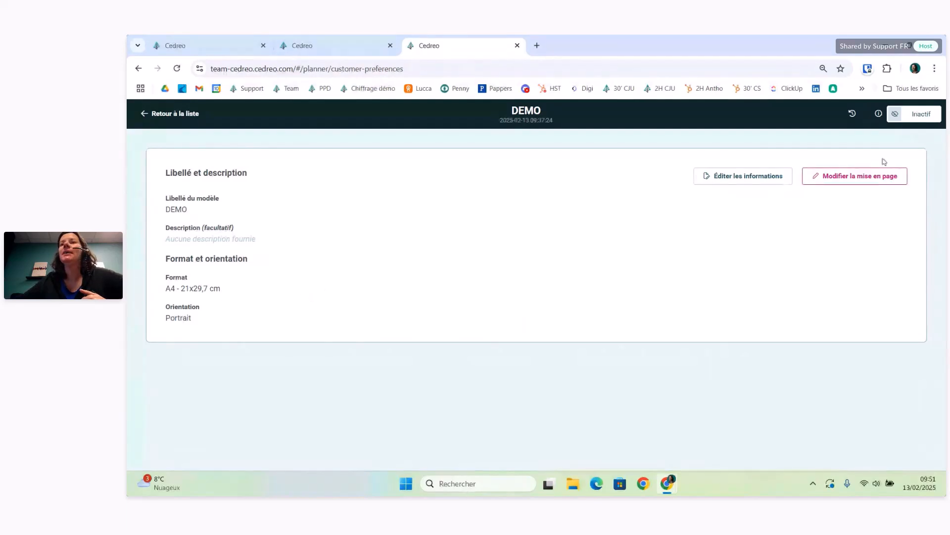
{"action": "left_click", "coordinate": [895, 116]}
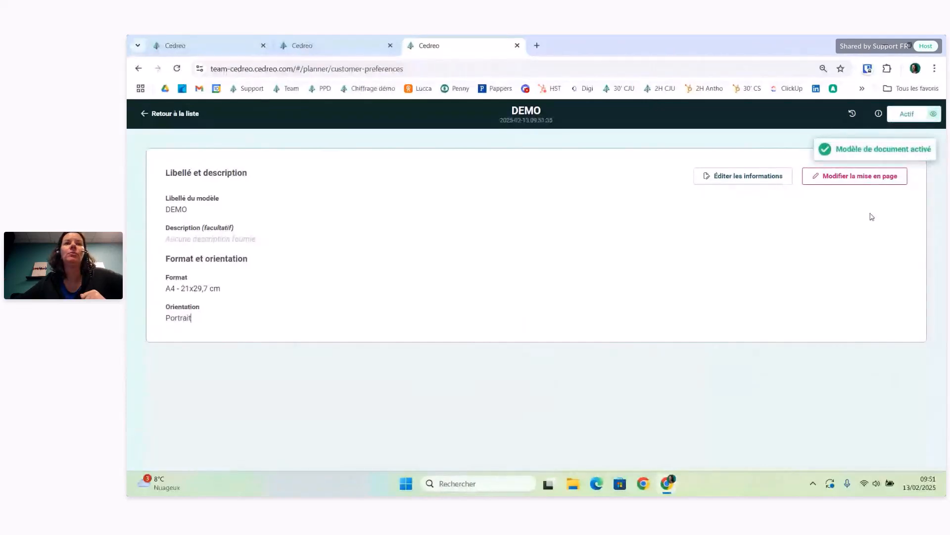
- Open the project "PP POUR WEBINAR" from the Cedreo project list in a new browser tab and dismiss the multiple-tabs notice
{"action": "left_click", "coordinate": [365, 50]}
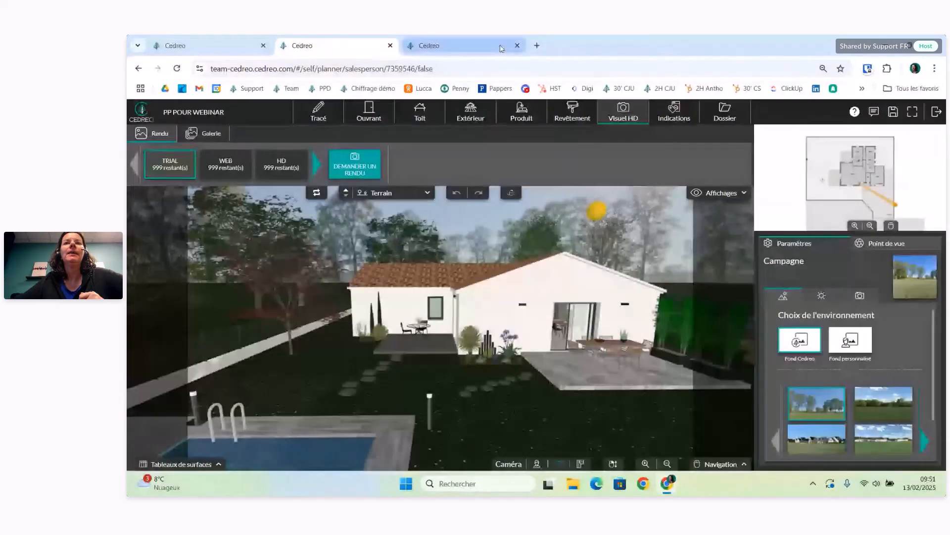
{"action": "left_click", "coordinate": [537, 45]}
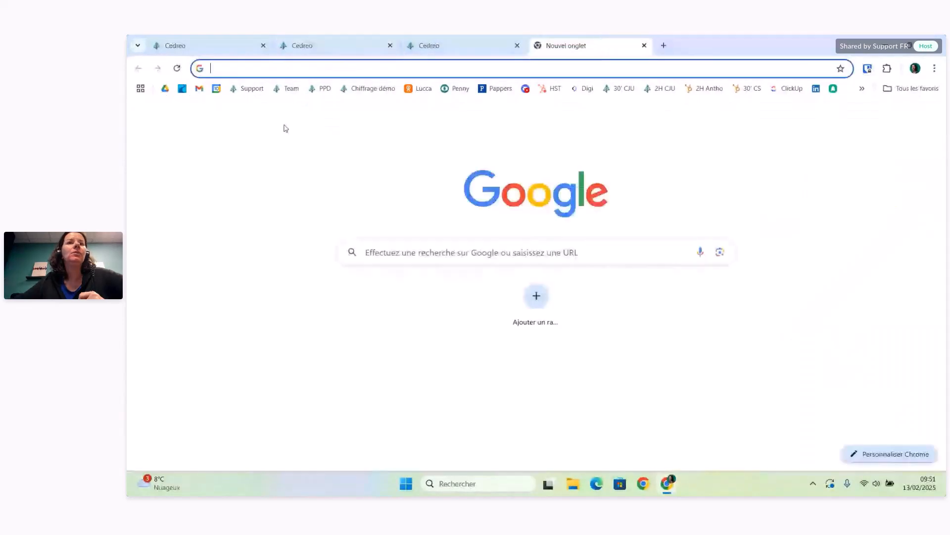
{"action": "left_click", "coordinate": [288, 89]}
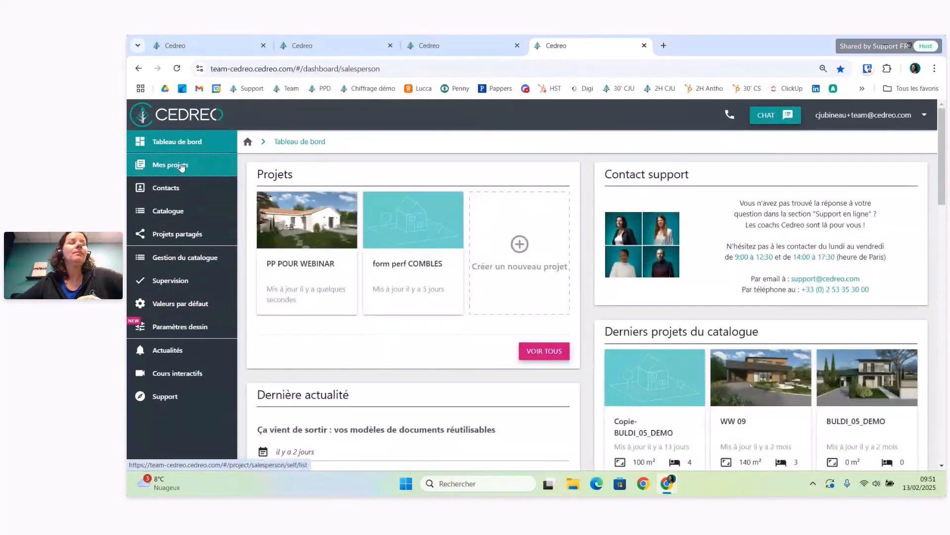
{"action": "left_click", "coordinate": [187, 166]}
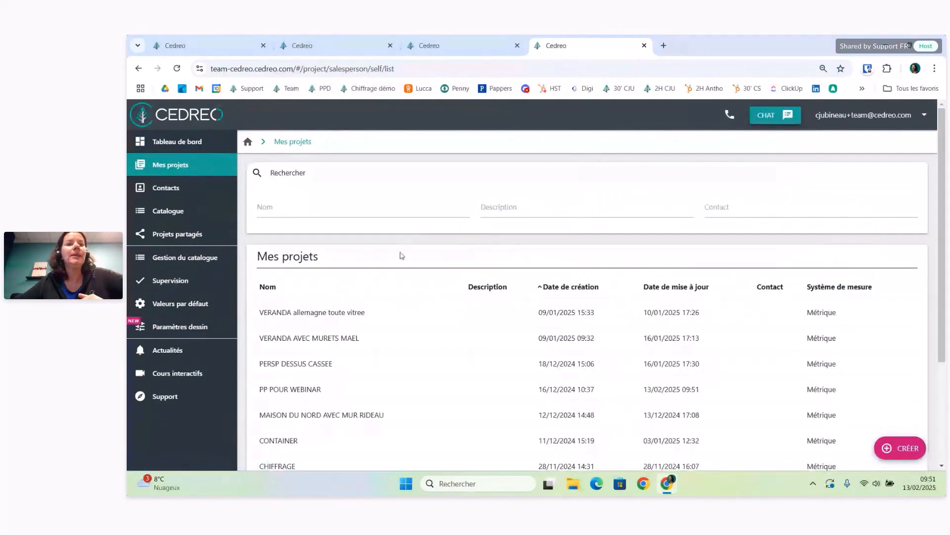
{"action": "scroll", "coordinate": [403, 322], "scroll_direction": "down", "scroll_amount": 2}
{"action": "left_click", "coordinate": [330, 290]}
{"action": "left_click", "coordinate": [874, 448]}
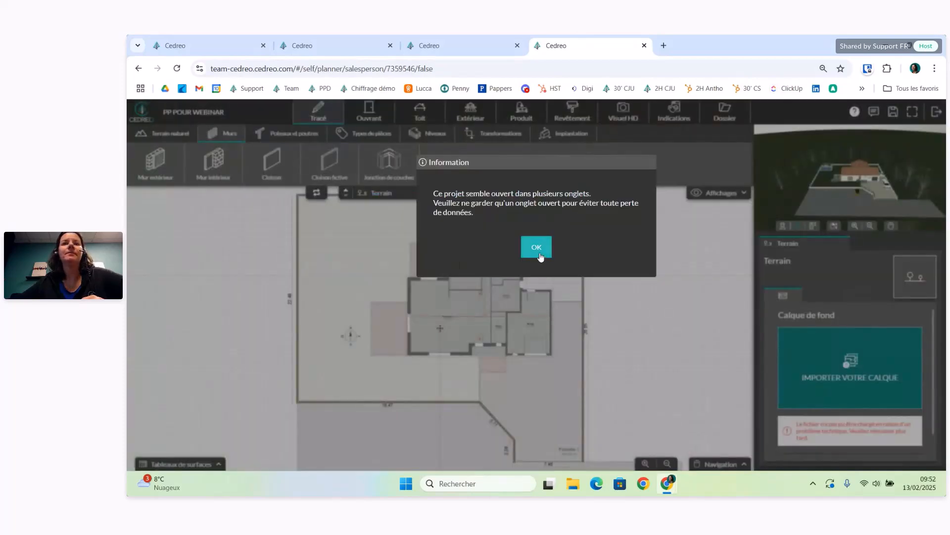
{"action": "left_click", "coordinate": [539, 255]}
- Examine the house and its plot in the floor plan and in the 3D product view
{"action": "scroll", "coordinate": [655, 327], "scroll_direction": "up", "scroll_amount": 5}
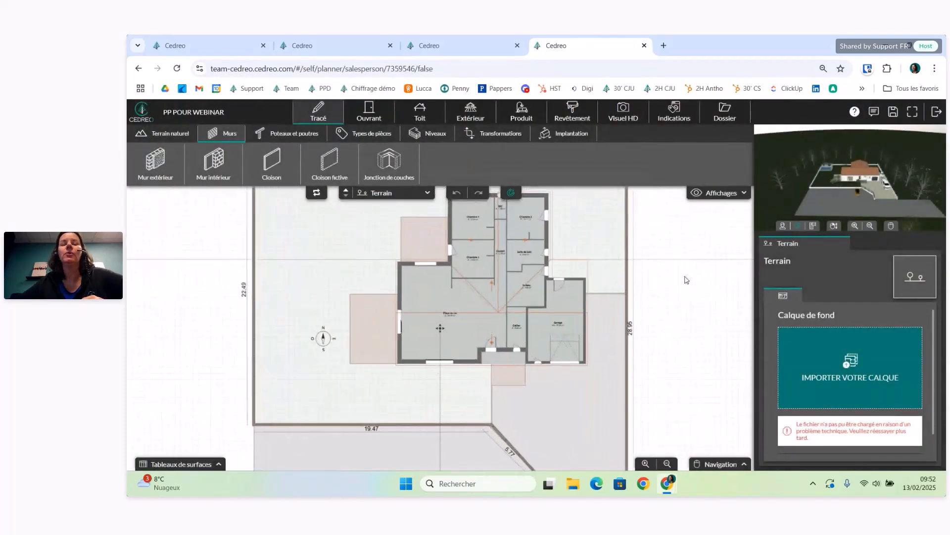
{"action": "left_click", "coordinate": [522, 111]}
{"action": "scroll", "coordinate": [494, 371], "scroll_direction": "up", "scroll_amount": 6}
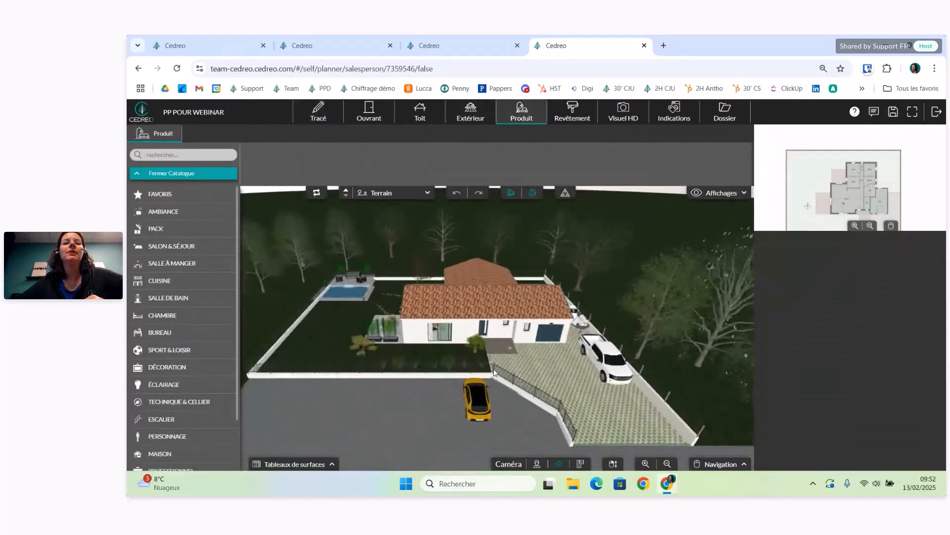
{"action": "left_click_drag", "start_coordinate": [483, 355], "coordinate": [475, 413]}
{"action": "scroll", "coordinate": [474, 365], "scroll_direction": "up", "scroll_amount": 4}
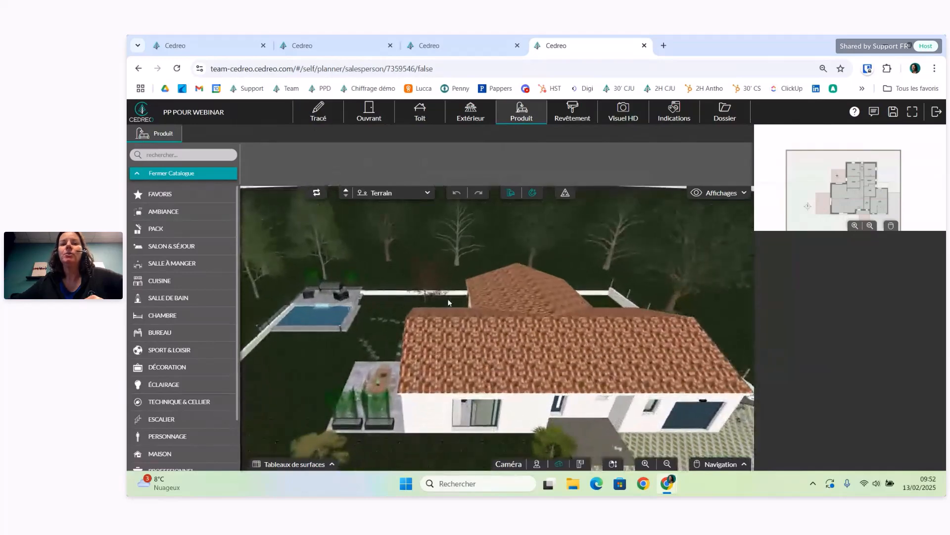
{"action": "right_click_drag", "start_coordinate": [603, 357], "coordinate": [591, 355]}
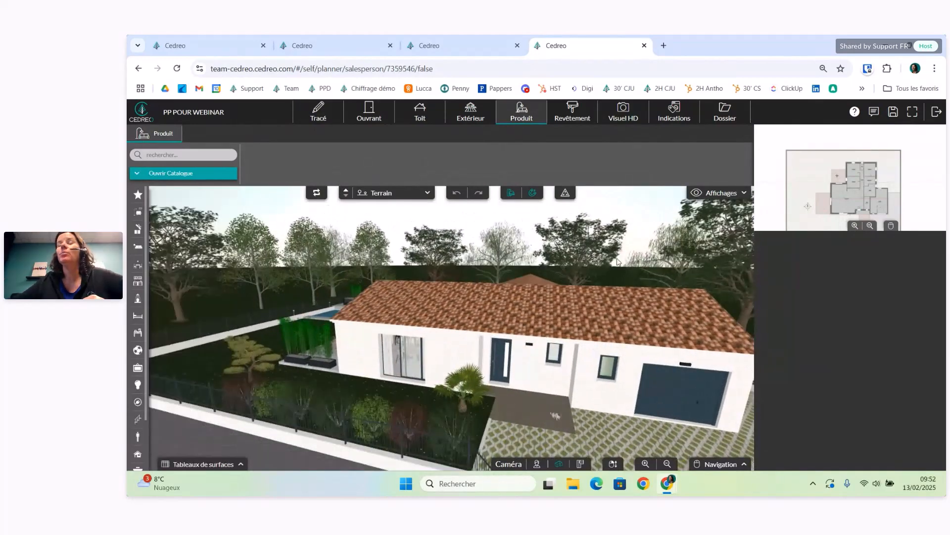
- Open the project's Dossier and look through its plans, from the floor plans down to the façade and section plans
{"action": "left_click", "coordinate": [725, 111]}
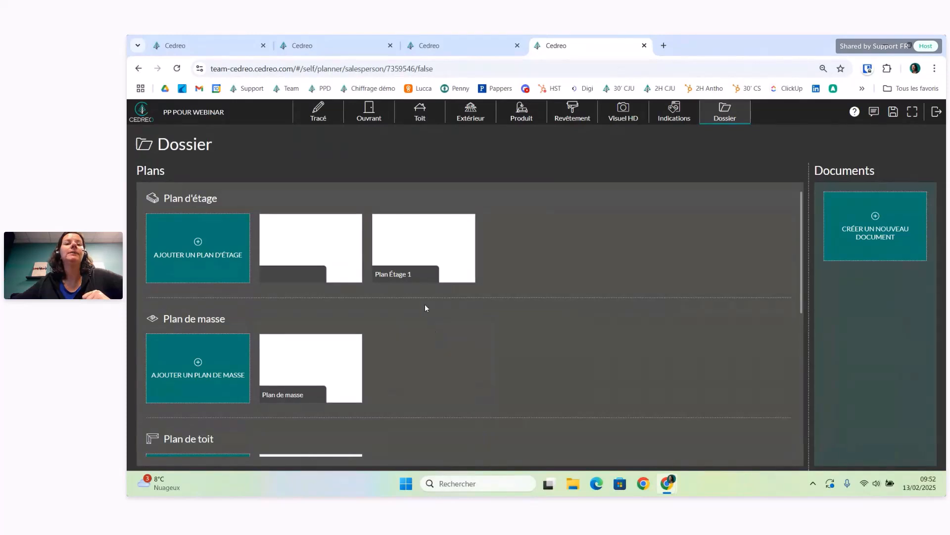
{"action": "scroll", "coordinate": [430, 317], "scroll_direction": "down", "scroll_amount": 1}
{"action": "scroll", "coordinate": [431, 314], "scroll_direction": "down", "scroll_amount": 5}
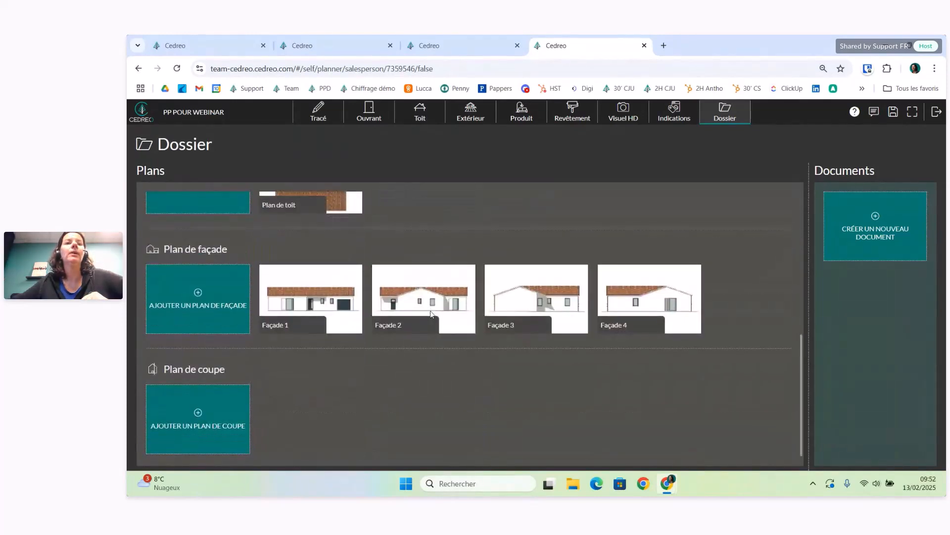
{"action": "scroll", "coordinate": [345, 389], "scroll_direction": "up", "scroll_amount": 2}
{"action": "scroll", "coordinate": [345, 386], "scroll_direction": "down", "scroll_amount": 2}
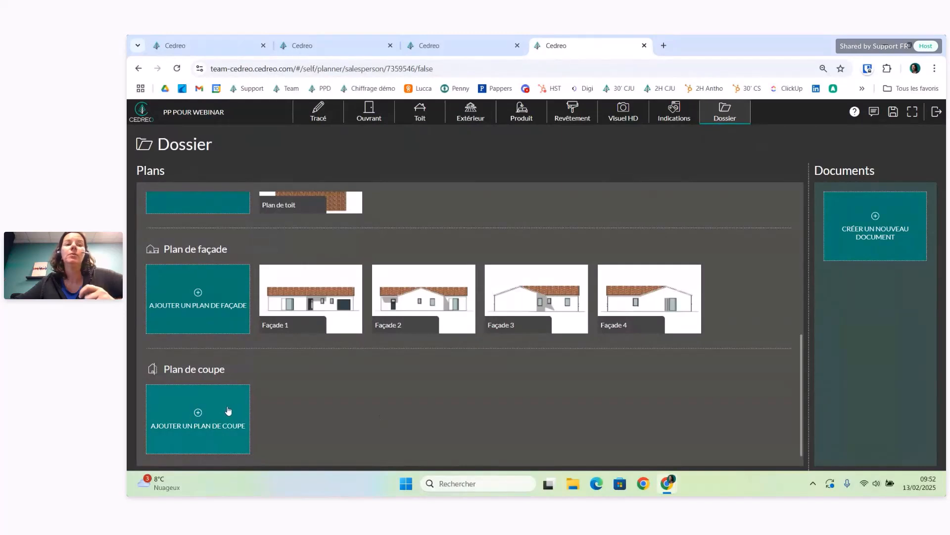
- Create a new document in the project's Dossier from the DEMO A4 portrait template, keeping DEMO as the document name
{"action": "scroll", "coordinate": [385, 392], "scroll_direction": "up", "scroll_amount": 1}
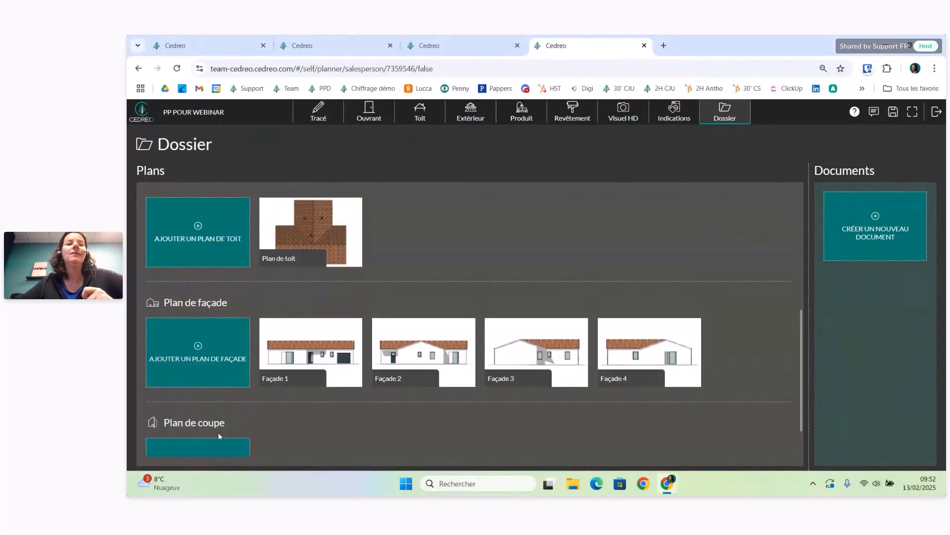
{"action": "scroll", "coordinate": [401, 431], "scroll_direction": "up", "scroll_amount": 1}
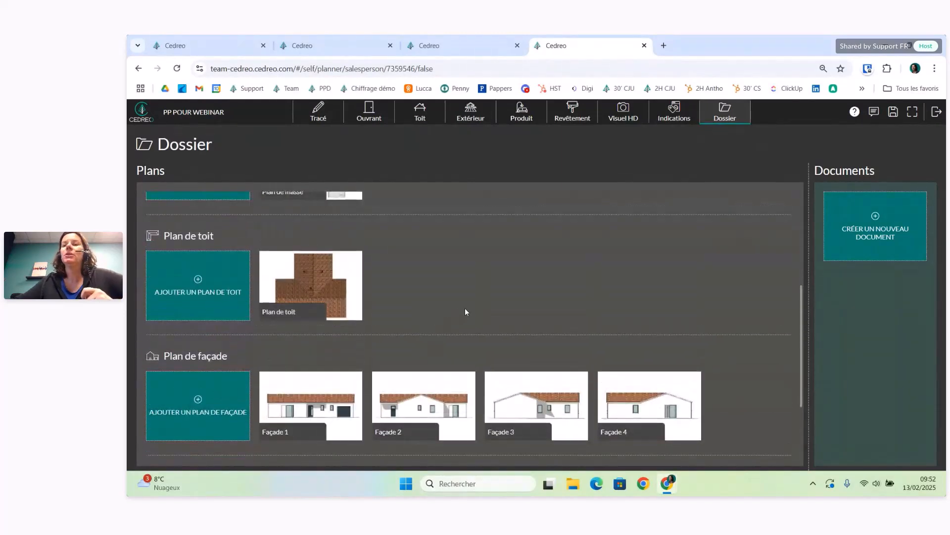
{"action": "scroll", "coordinate": [479, 292], "scroll_direction": "up", "scroll_amount": 4}
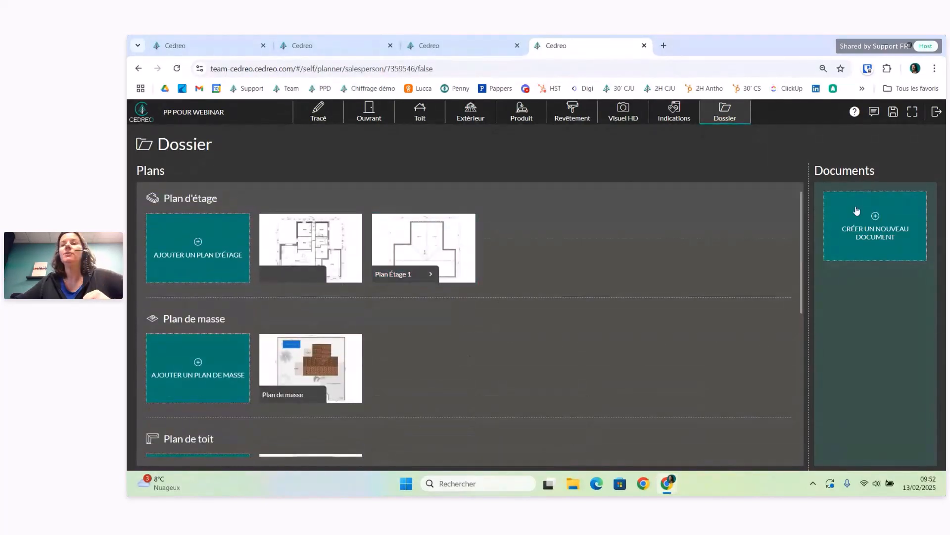
{"action": "left_click", "coordinate": [877, 229]}
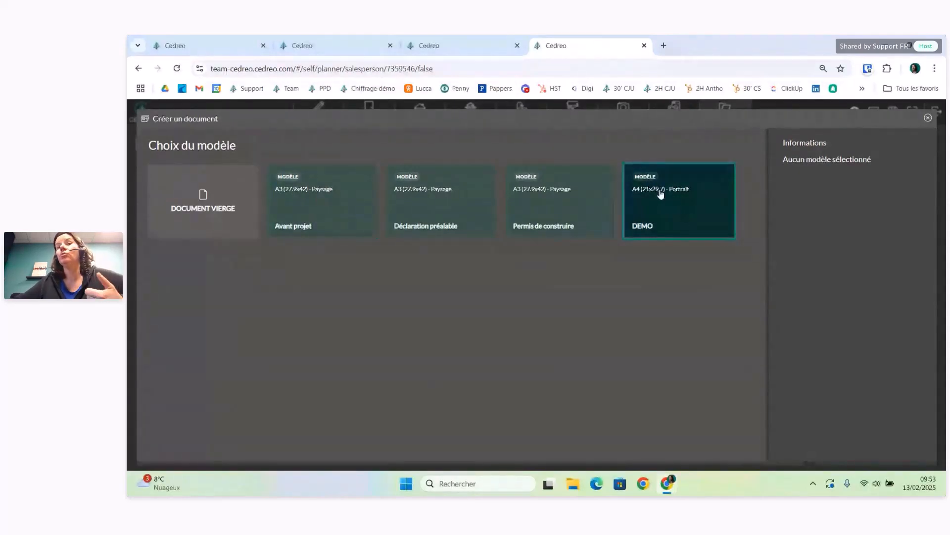
{"action": "left_click", "coordinate": [672, 209]}
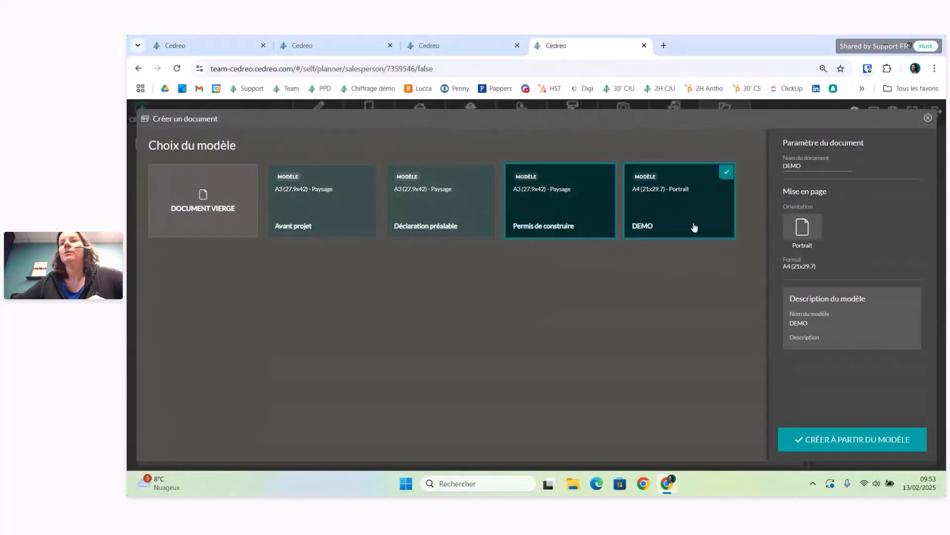
{"action": "left_click_drag", "start_coordinate": [806, 166], "coordinate": [787, 167]}
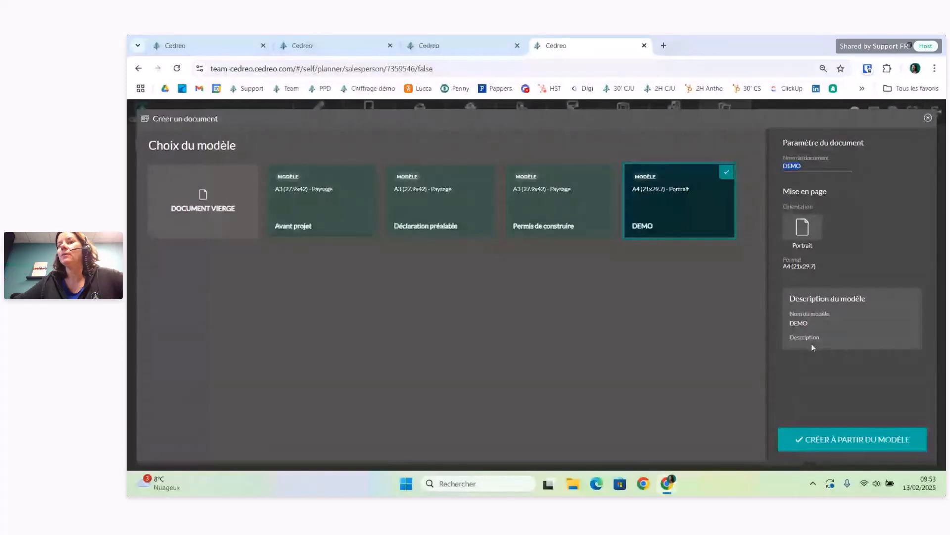
{"action": "left_click", "coordinate": [855, 442]}
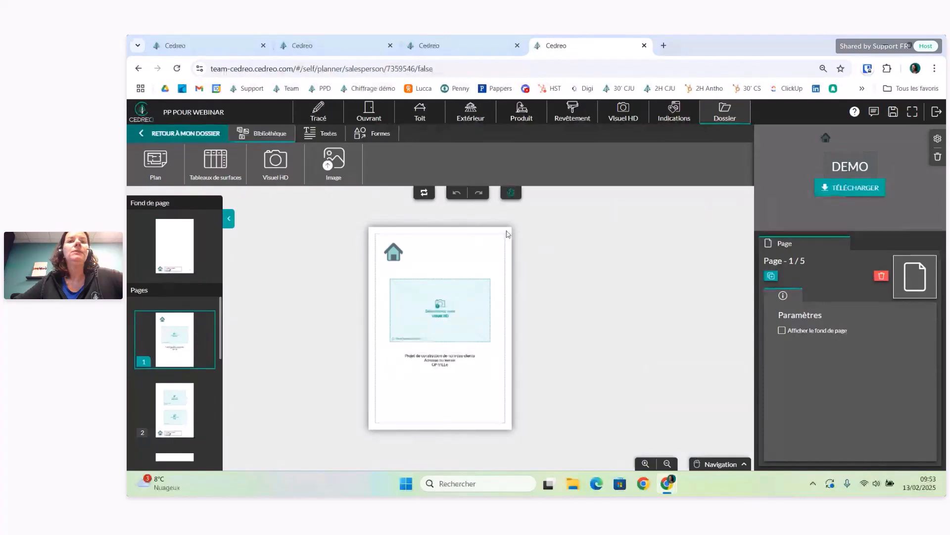
- In full-screen view, fill the cover page's HD visual placeholder with the rendering of the front façade and paved driveway
{"action": "left_click", "coordinate": [912, 111]}
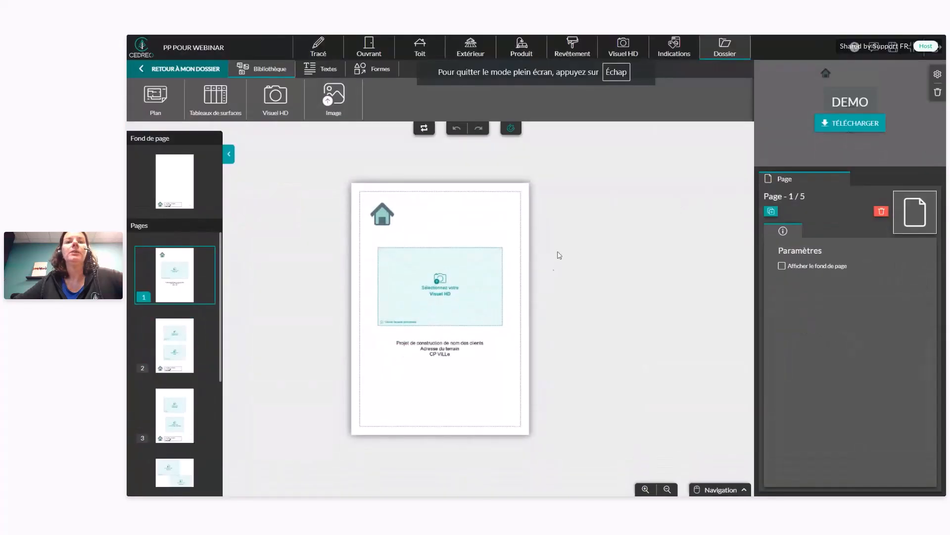
{"action": "scroll", "coordinate": [555, 267], "scroll_direction": "up", "scroll_amount": 5}
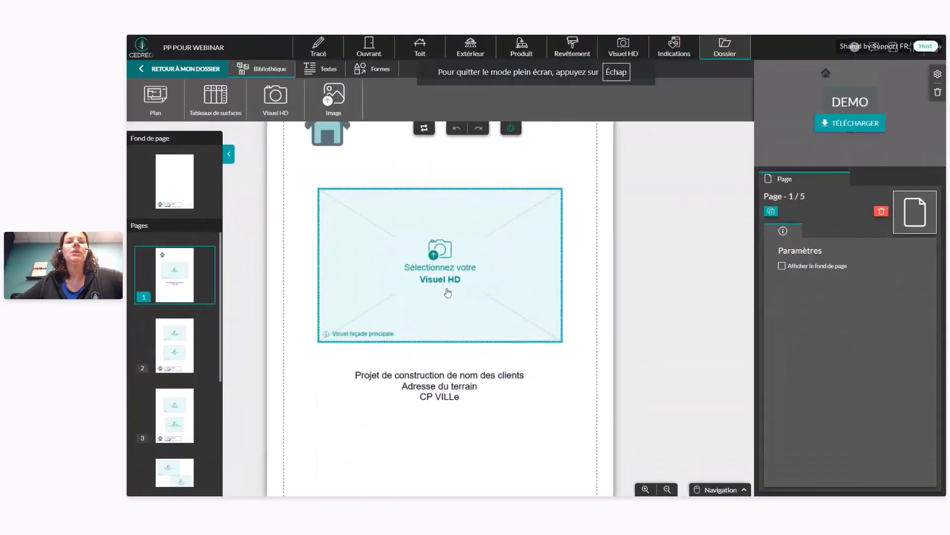
{"action": "left_click", "coordinate": [442, 255]}
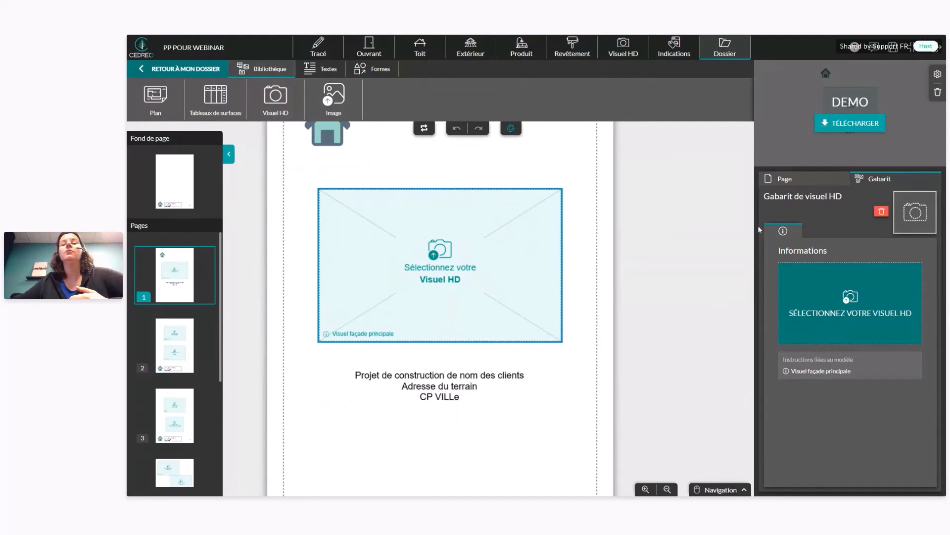
{"action": "left_click", "coordinate": [855, 307]}
{"action": "left_click", "coordinate": [453, 144]}
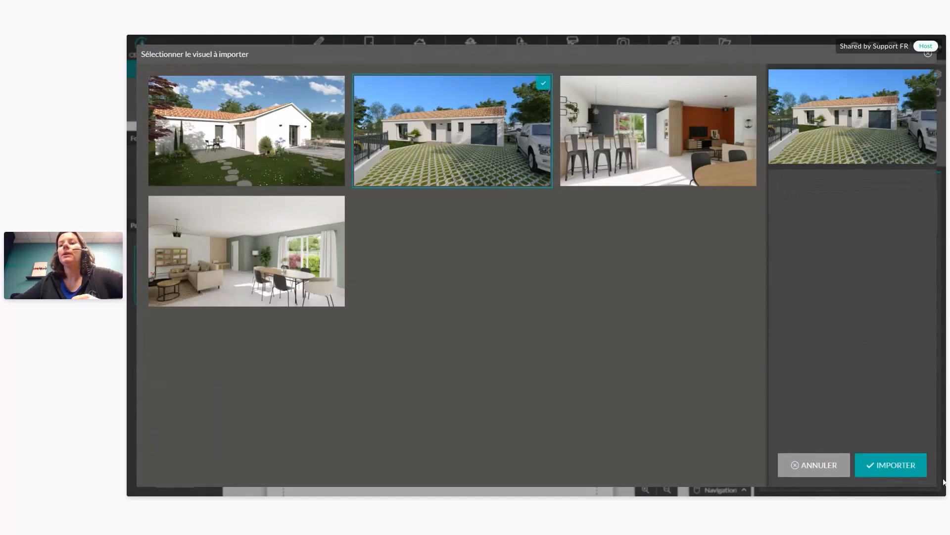
{"action": "left_click", "coordinate": [911, 471]}
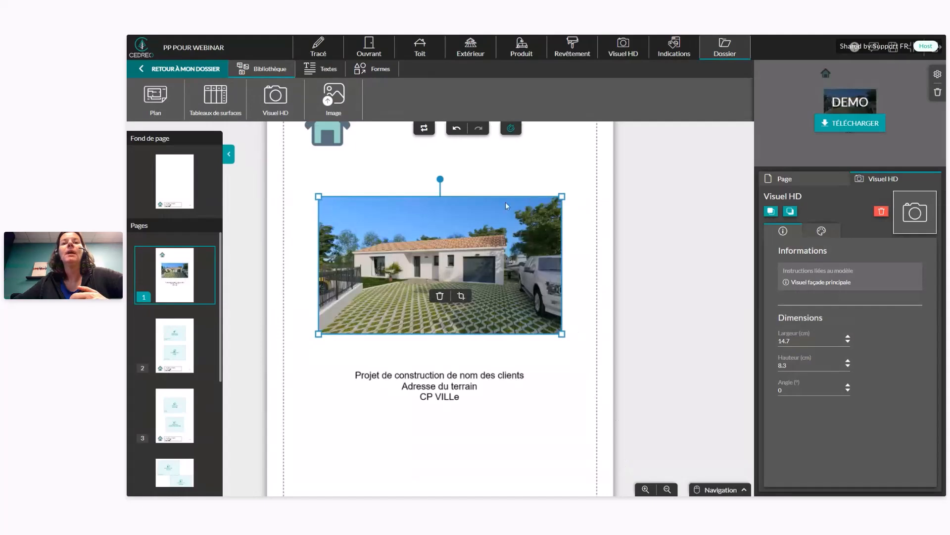
{"action": "mouse_move", "coordinate": [315, 194]}
{"action": "left_mouse_down"}
{"action": "mouse_move", "coordinate": [304, 187]}
{"action": "mouse_move", "coordinate": [317, 196]}
{"action": "left_mouse_up"}
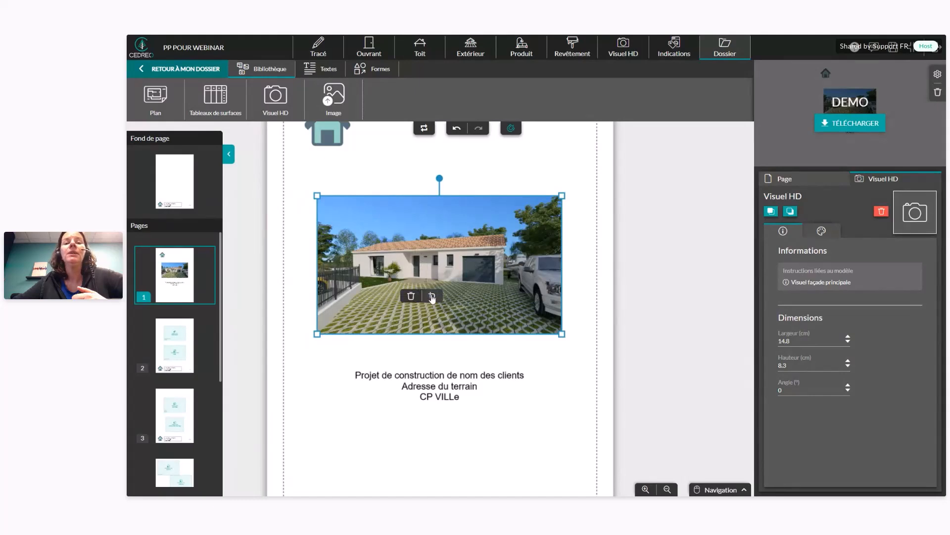
{"action": "left_click", "coordinate": [582, 300]}
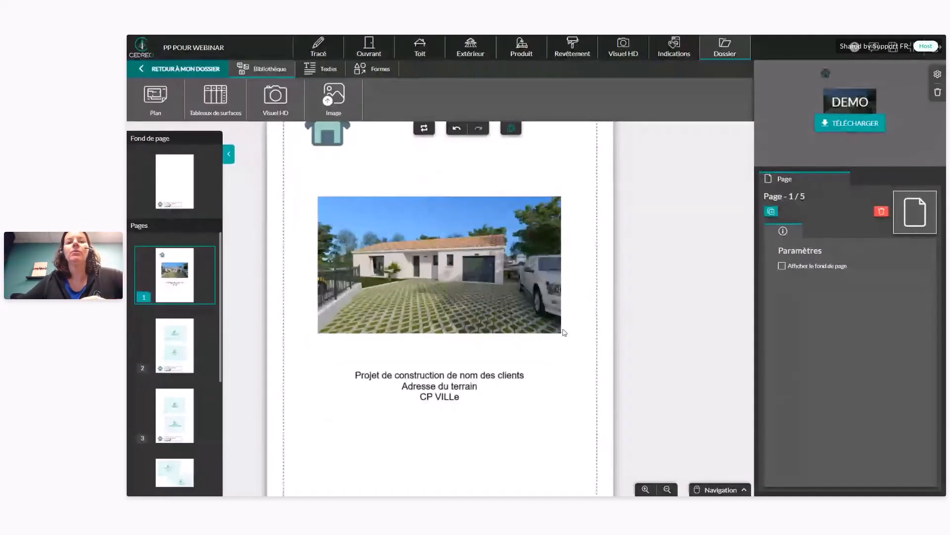
- Open the cover page's text block with the client and plot address lines for editing
{"action": "left_click", "coordinate": [447, 386]}
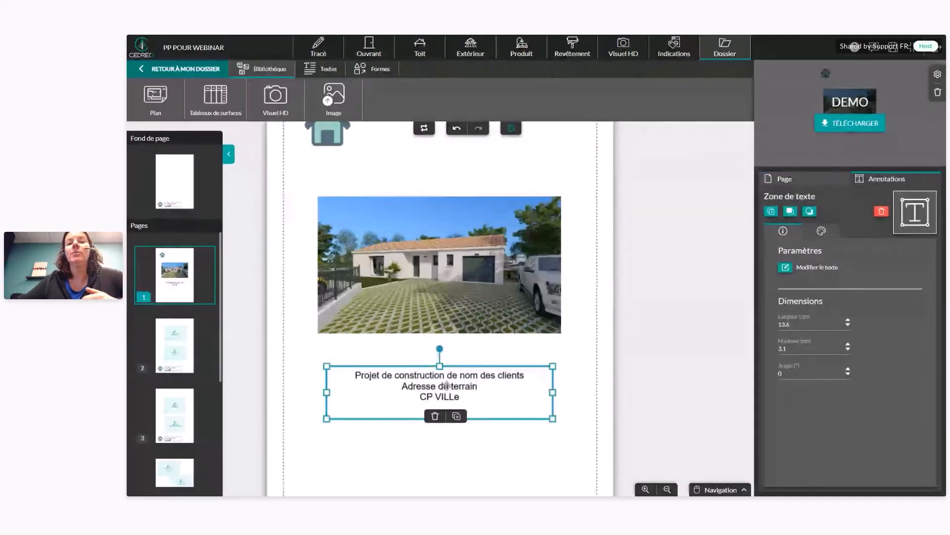
{"action": "double_click", "coordinate": [447, 386]}
{"action": "left_click_drag", "start_coordinate": [447, 459], "coordinate": [414, 459]}
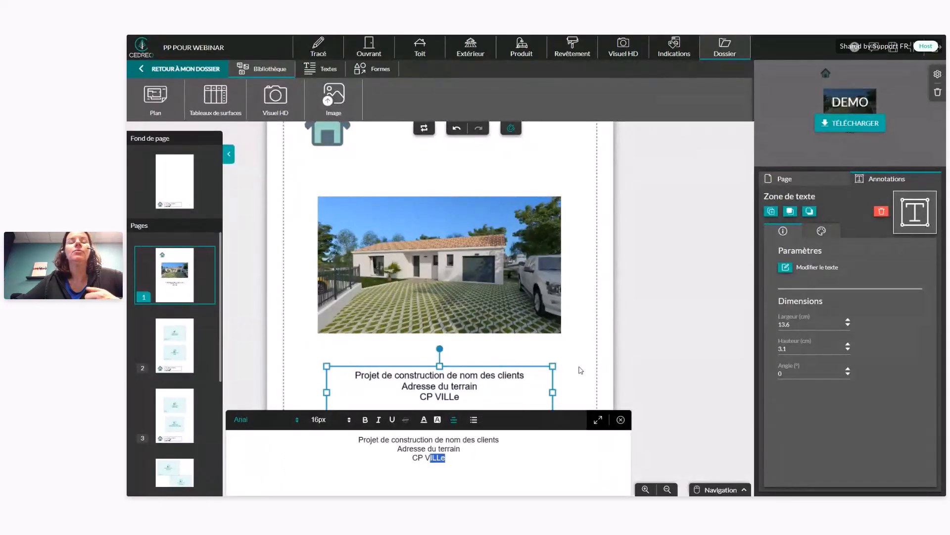
{"action": "left_click", "coordinate": [581, 370]}
- Import the project's Plan de masse at 1/100 scale into the site plan placeholder on page 2
{"action": "left_click", "coordinate": [167, 337]}
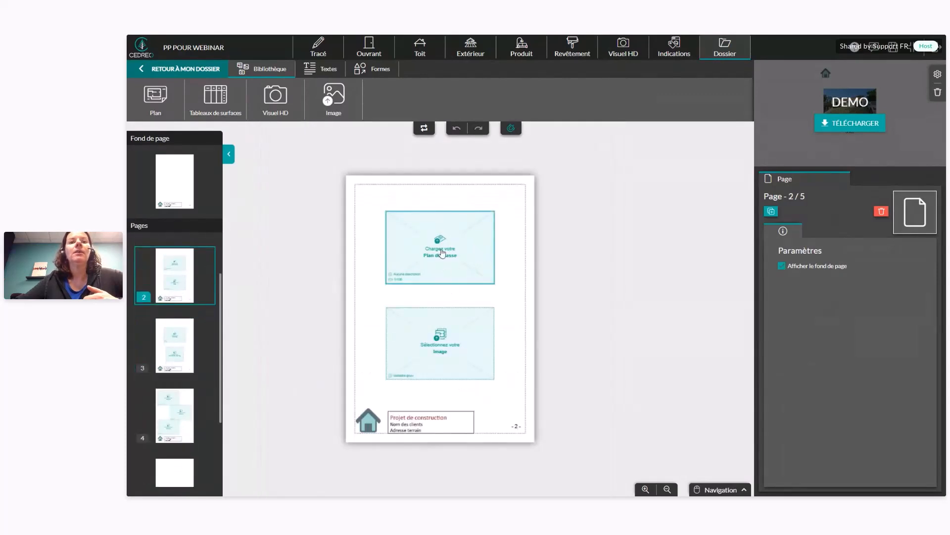
{"action": "left_click", "coordinate": [439, 255]}
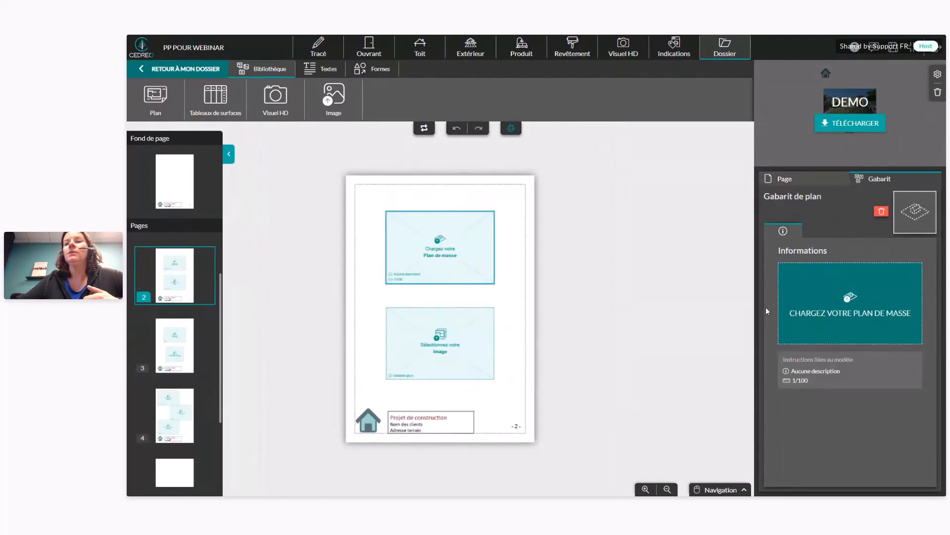
{"action": "left_click", "coordinate": [858, 310]}
{"action": "left_click", "coordinate": [209, 128]}
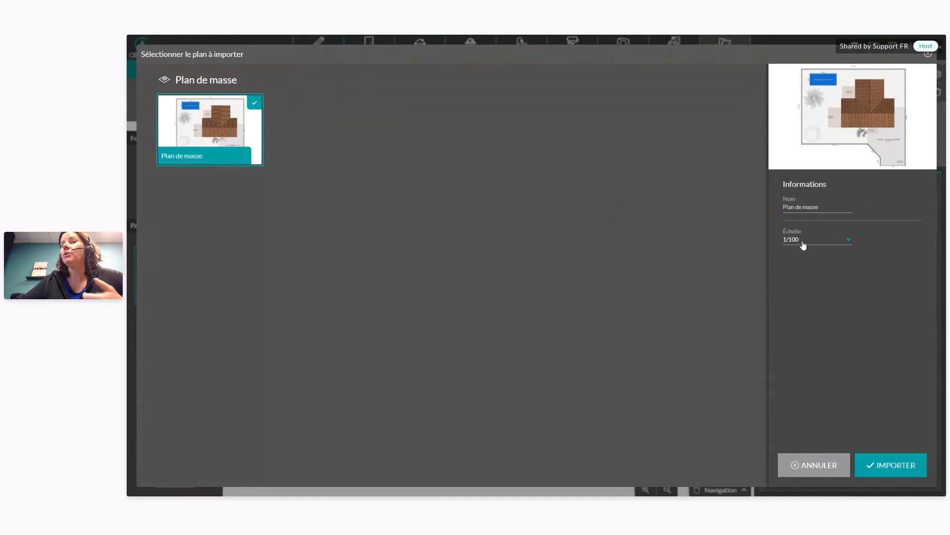
{"action": "left_click", "coordinate": [904, 470]}
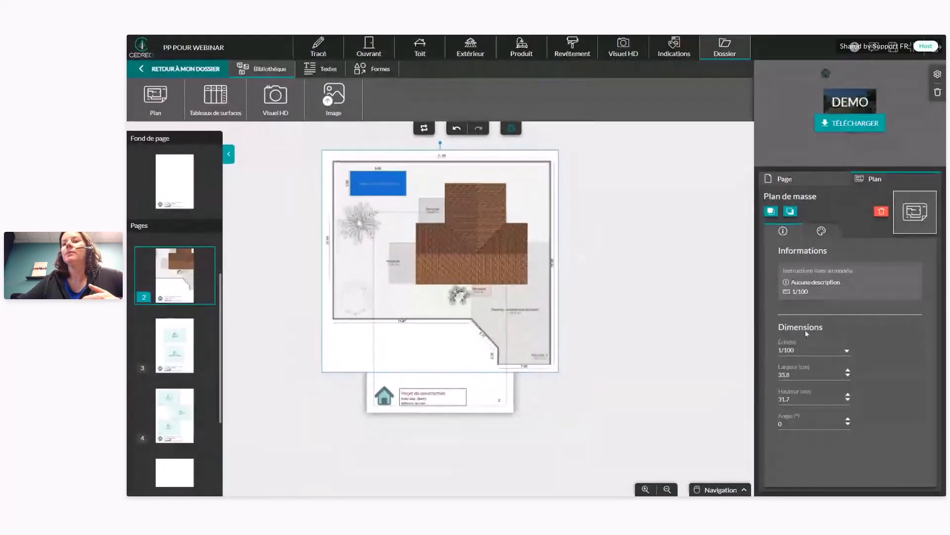
- Reduce the site plan on page 2 to a scale of 1/250, trying 1/150 and 1/200 first
{"action": "left_click", "coordinate": [805, 351]}
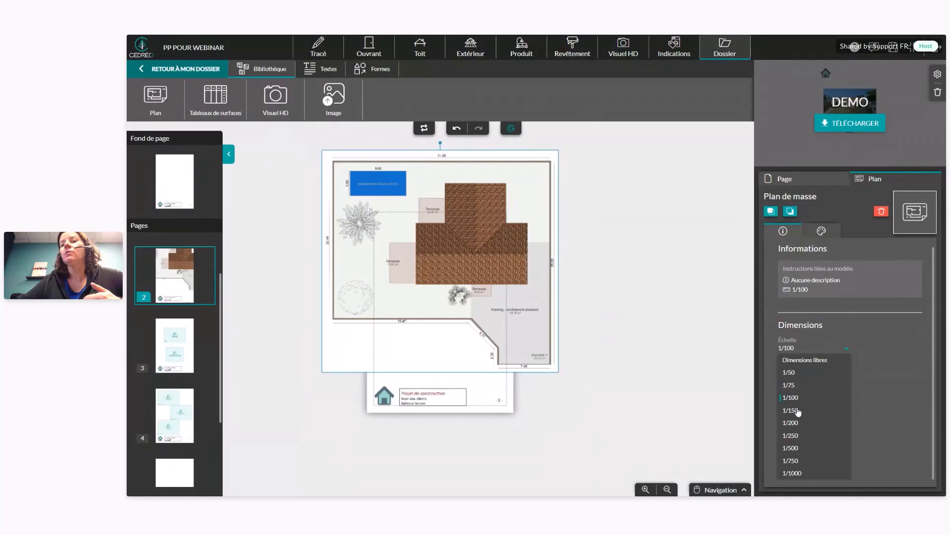
{"action": "left_click", "coordinate": [797, 412]}
{"action": "left_click", "coordinate": [793, 351]}
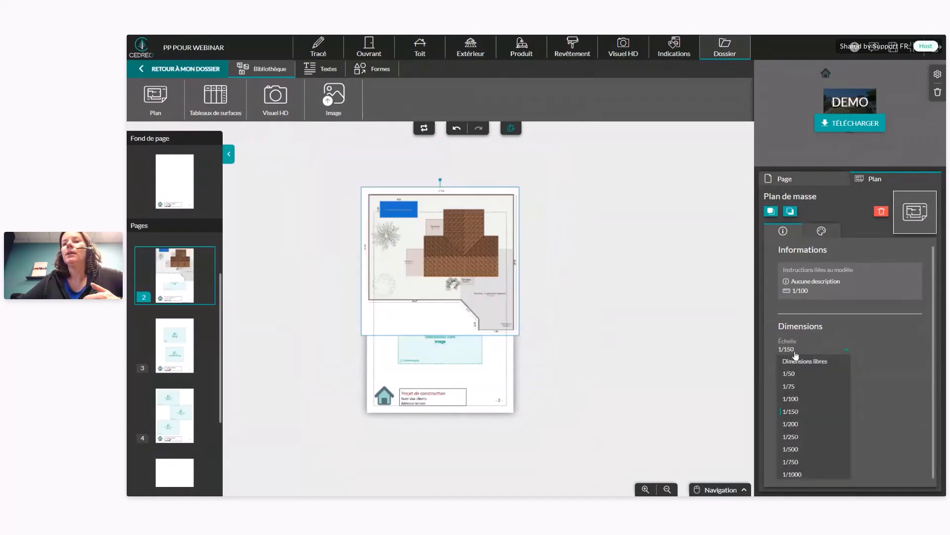
{"action": "left_click", "coordinate": [796, 422]}
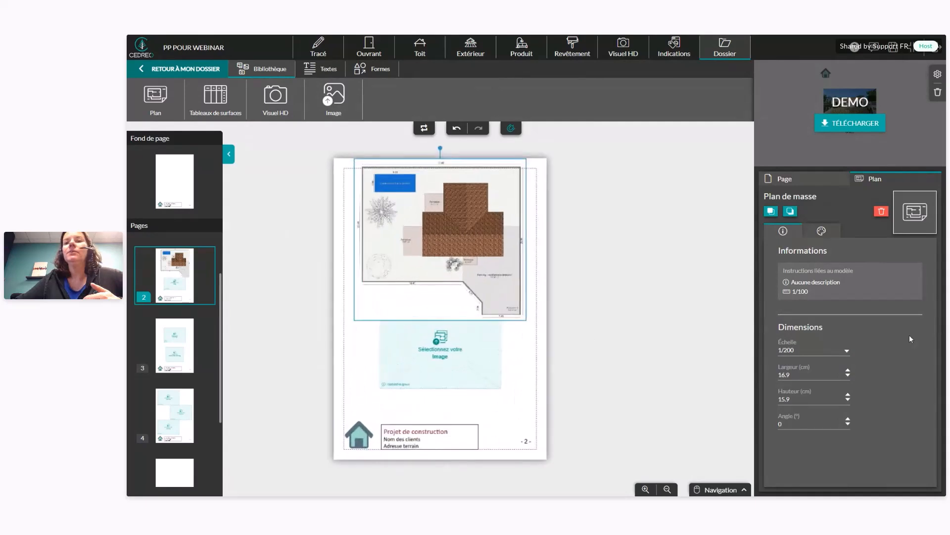
{"action": "left_click", "coordinate": [820, 351]}
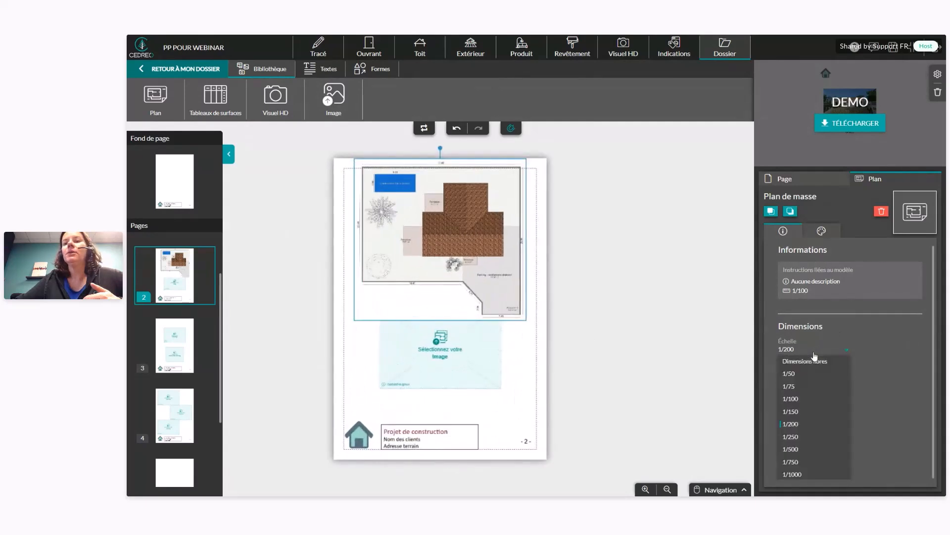
{"action": "left_click", "coordinate": [802, 438]}
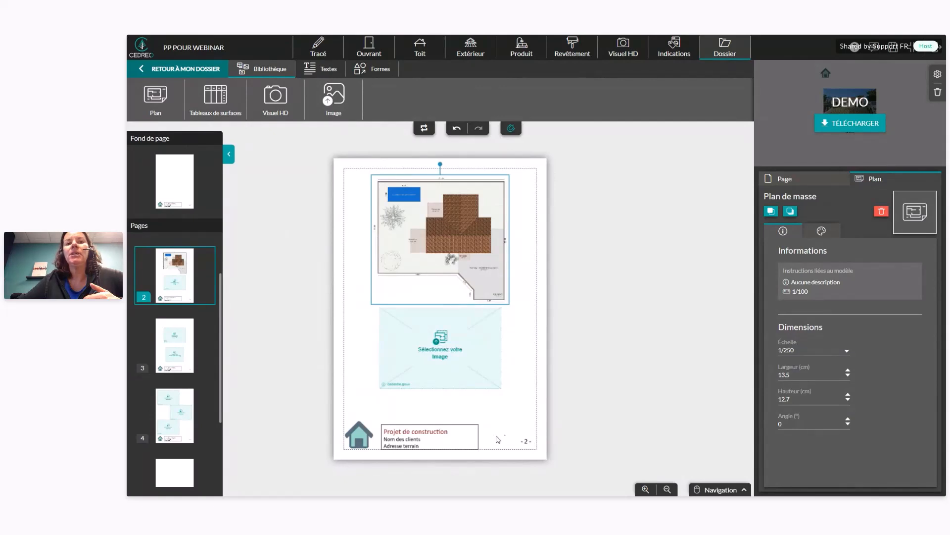
- Load the "cadastre" PNG from Téléchargements into the image placeholder below the site plan on page 2
{"action": "left_click", "coordinate": [459, 336]}
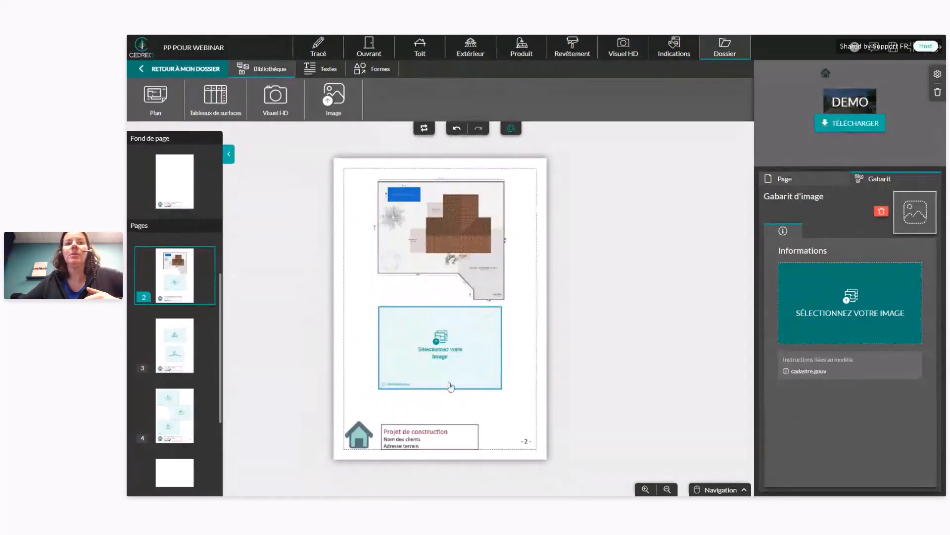
{"action": "scroll", "coordinate": [453, 371], "scroll_direction": "up", "scroll_amount": 2}
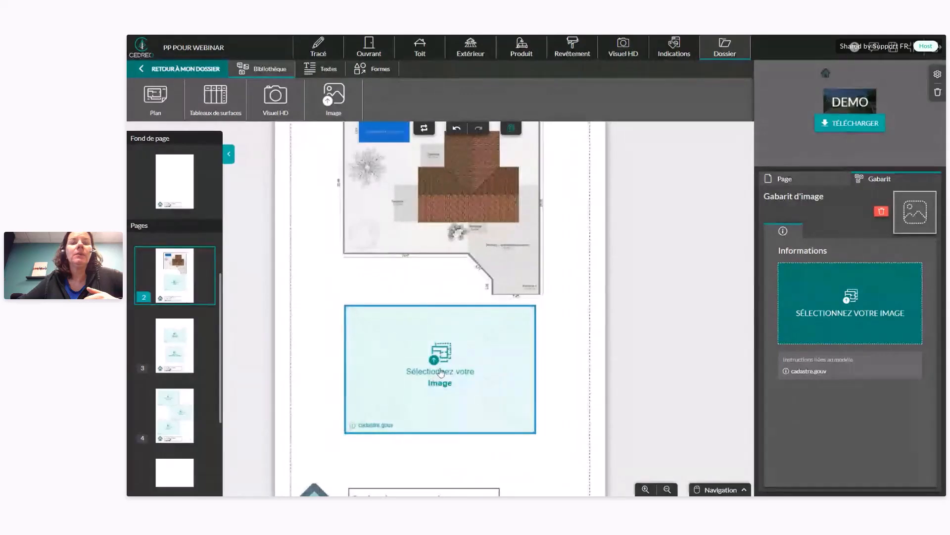
{"action": "left_click", "coordinate": [856, 304]}
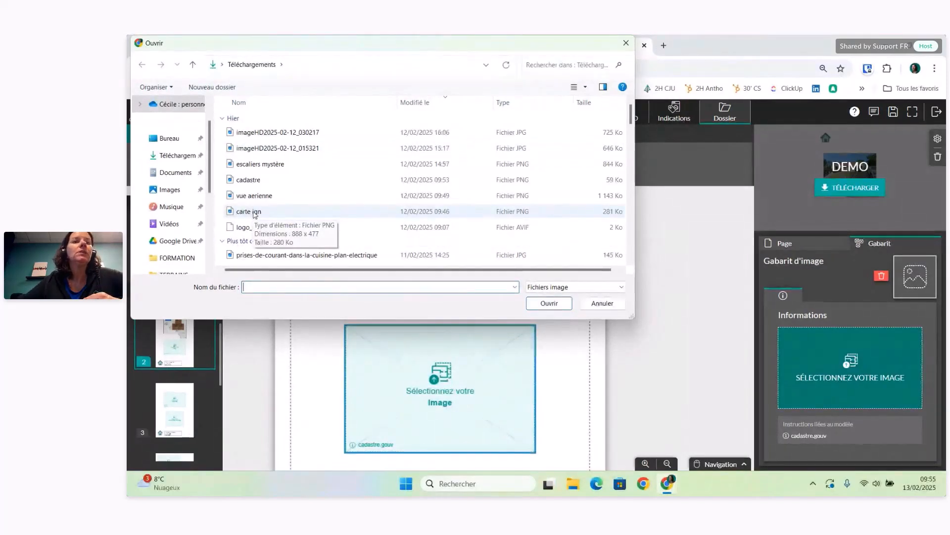
{"action": "left_click", "coordinate": [244, 180]}
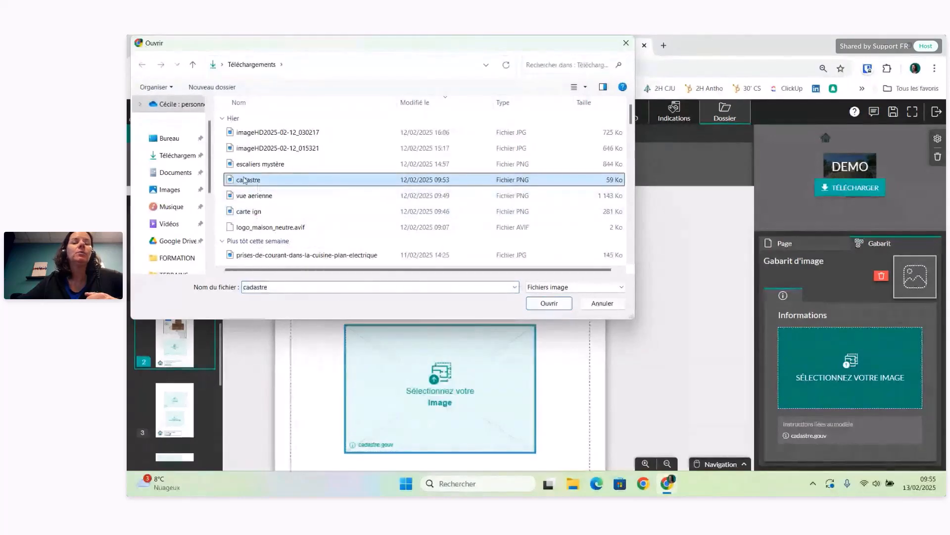
{"action": "left_click", "coordinate": [549, 302]}
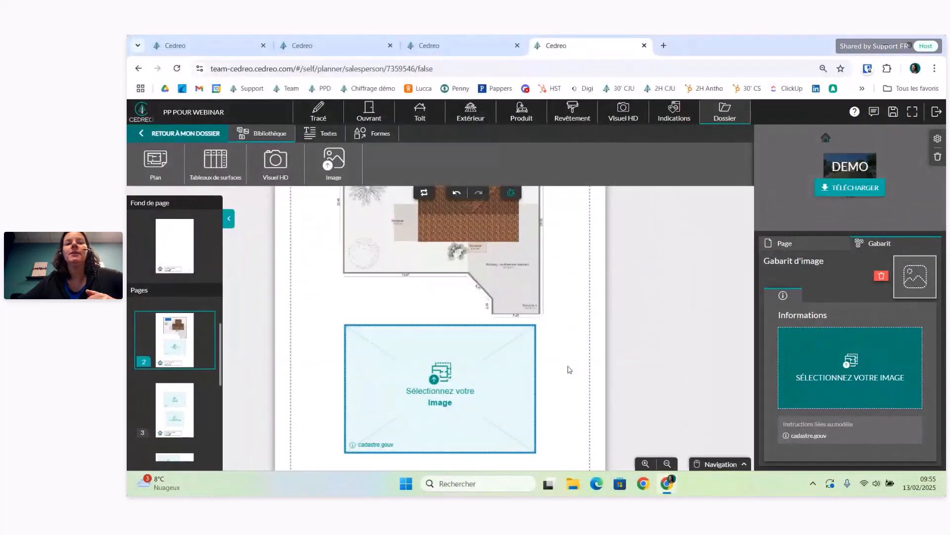
- Enlarge the cadastre image to about 15.2 × 9.5 cm and recentre it between the site plan and the page footer
{"action": "scroll", "coordinate": [566, 398], "scroll_direction": "down", "scroll_amount": 2}
{"action": "right_click_drag", "start_coordinate": [566, 398], "coordinate": [571, 301]}
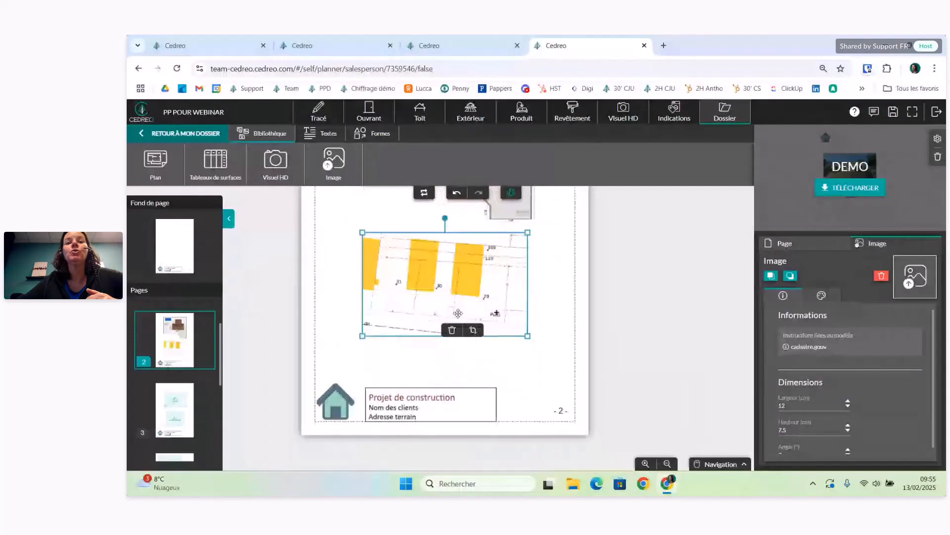
{"action": "left_click_drag", "start_coordinate": [363, 336], "coordinate": [318, 363]}
{"action": "left_click_drag", "start_coordinate": [422, 300], "coordinate": [451, 300]}
{"action": "scroll", "coordinate": [433, 301], "scroll_direction": "down", "scroll_amount": 2}
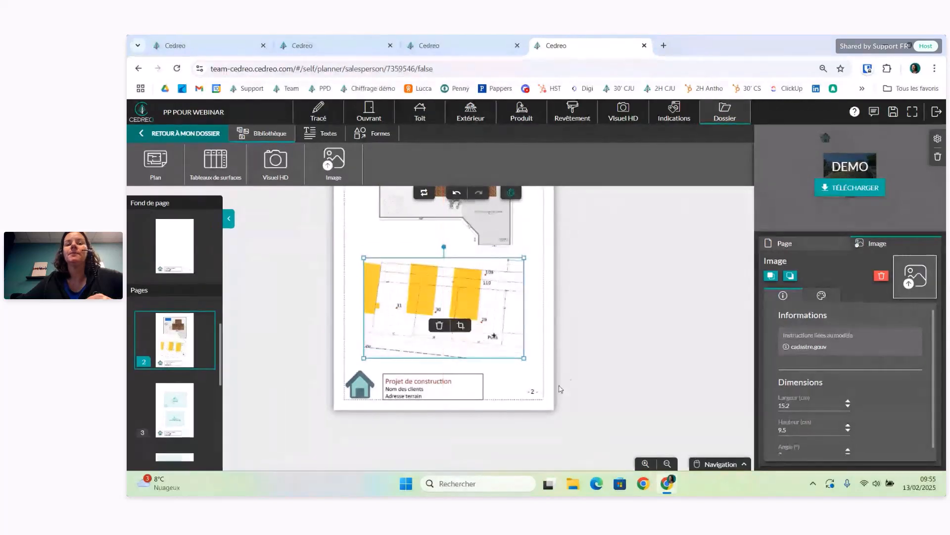
- Import the project's RDC floor plan at 1/100 scale into the Plan d'étage placeholder on page 3
{"action": "left_click", "coordinate": [191, 407]}
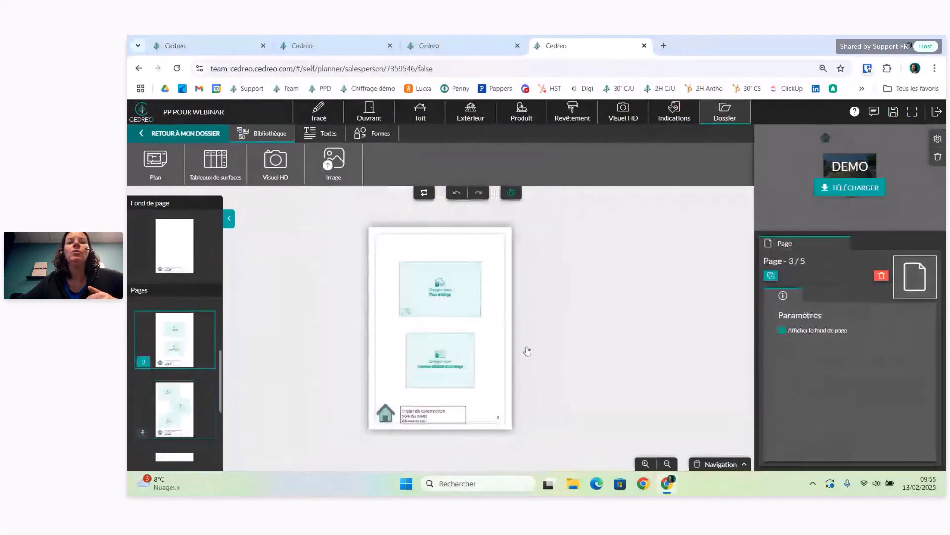
{"action": "scroll", "coordinate": [508, 341], "scroll_direction": "up", "scroll_amount": 1}
{"action": "scroll", "coordinate": [506, 340], "scroll_direction": "up", "scroll_amount": 4}
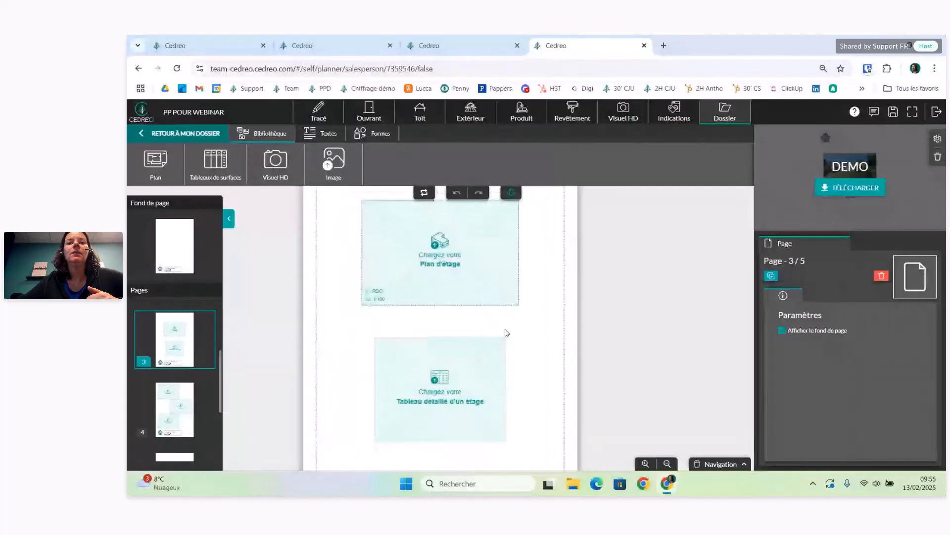
{"action": "left_click", "coordinate": [468, 267]}
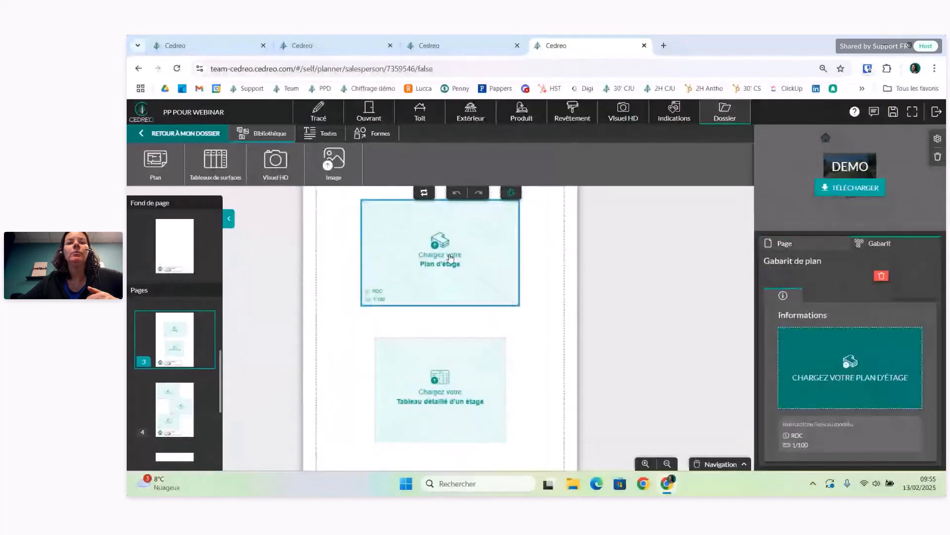
{"action": "left_click", "coordinate": [853, 370]}
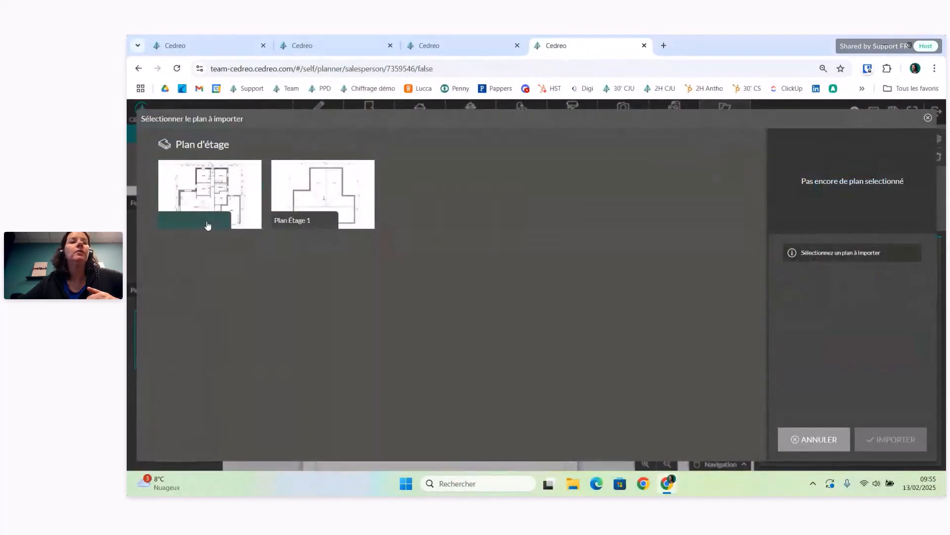
{"action": "left_click", "coordinate": [206, 220]}
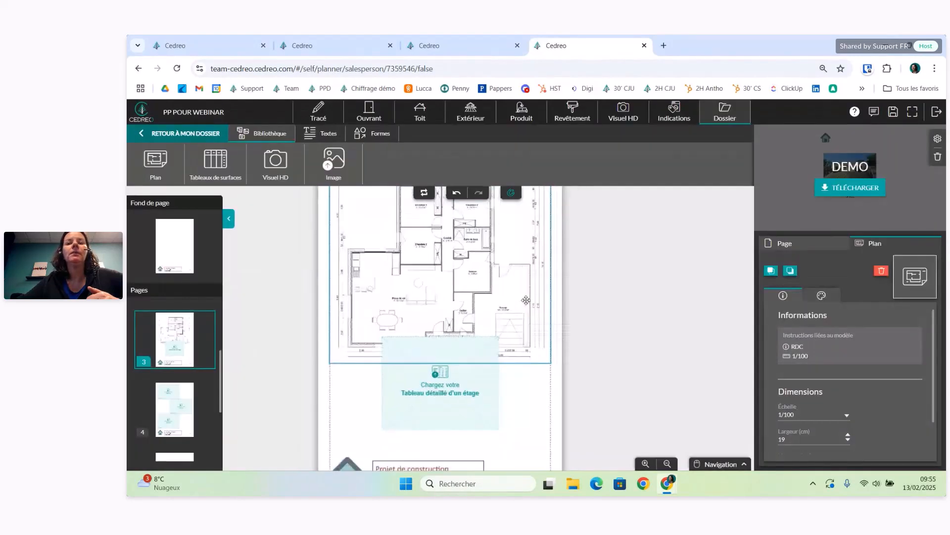
- Reduce the RDC floor plan on page 3 to a scale of 1/150
{"action": "scroll", "coordinate": [523, 300], "scroll_direction": "down", "scroll_amount": 3}
{"action": "left_click", "coordinate": [484, 250]}
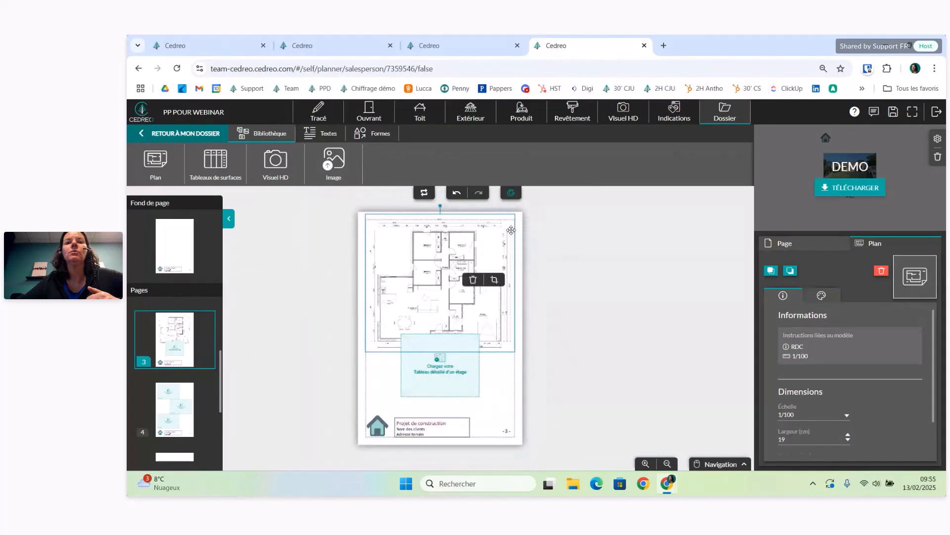
{"action": "left_click", "coordinate": [813, 416]}
{"action": "left_click", "coordinate": [798, 386]}
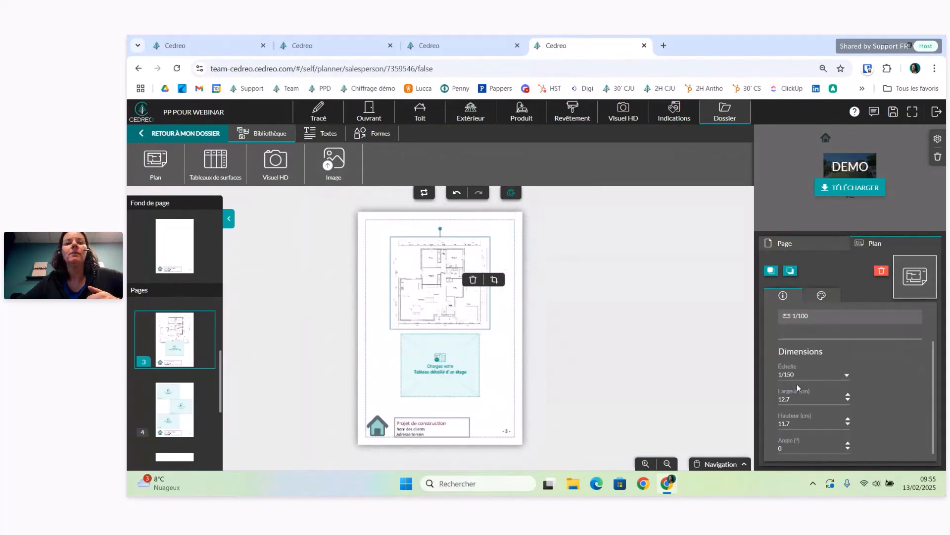
- Import the detailed RDC surface table in Style 3 into the table placeholder below the floor plan on page 3
{"action": "scroll", "coordinate": [485, 364], "scroll_direction": "up", "scroll_amount": 2}
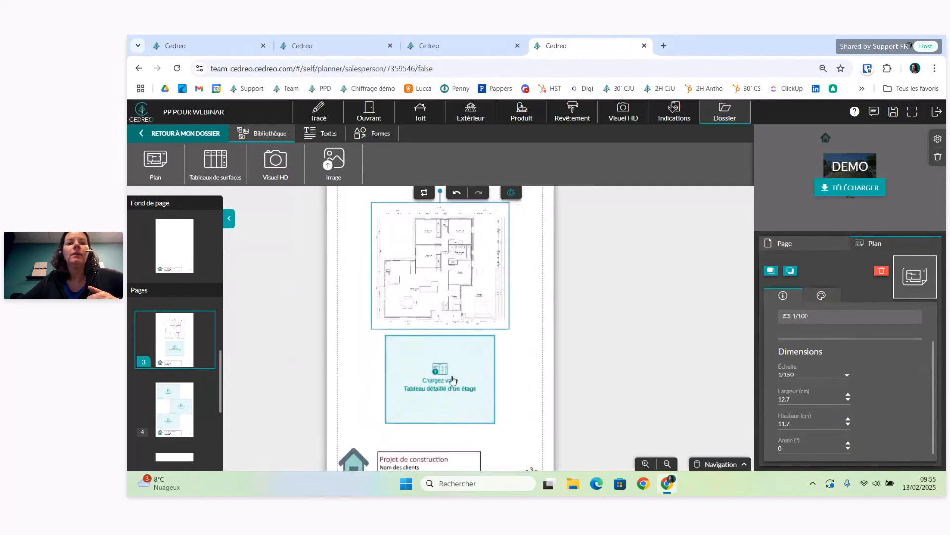
{"action": "left_click", "coordinate": [454, 382]}
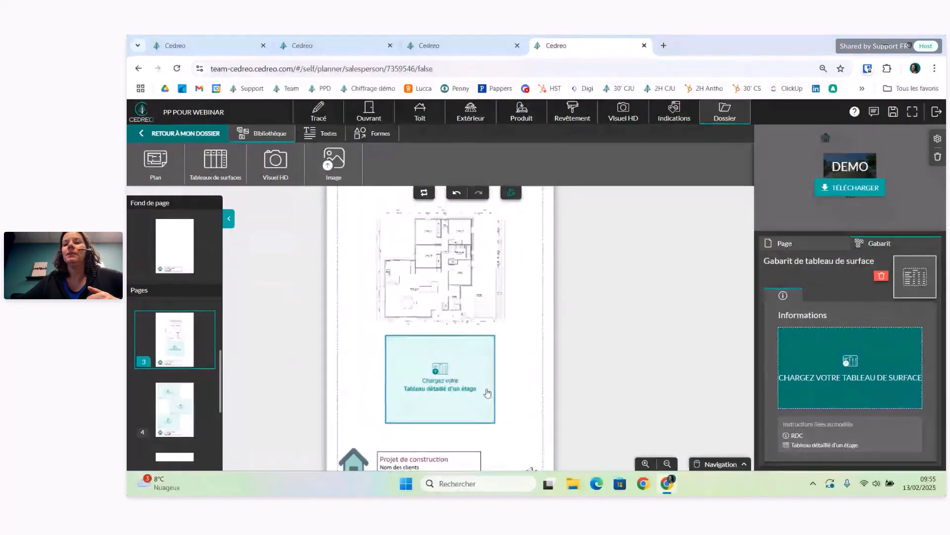
{"action": "left_click", "coordinate": [852, 375]}
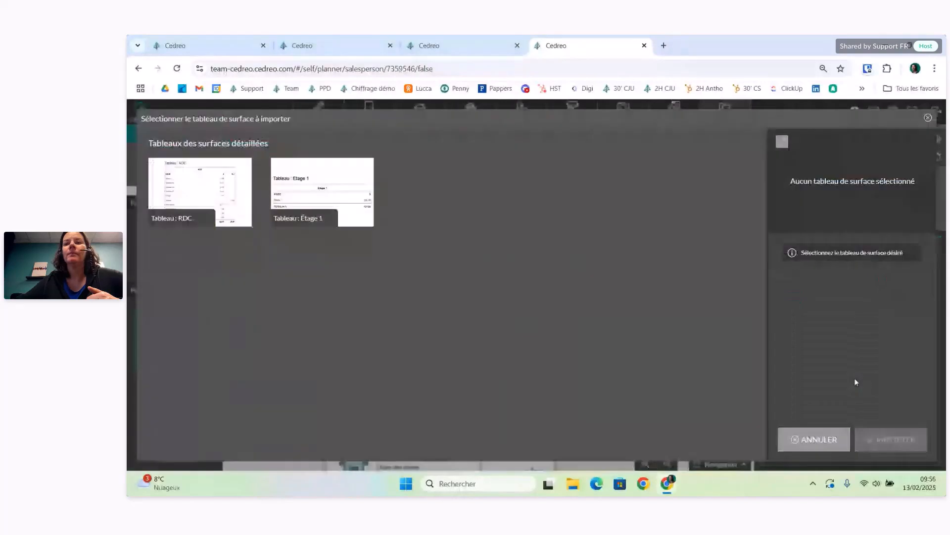
{"action": "left_click", "coordinate": [195, 184]}
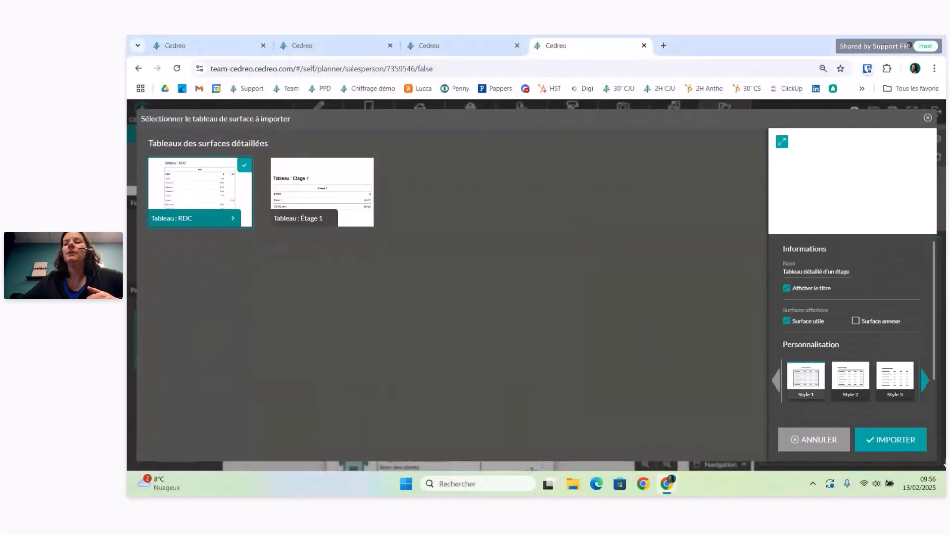
{"action": "left_click", "coordinate": [858, 381]}
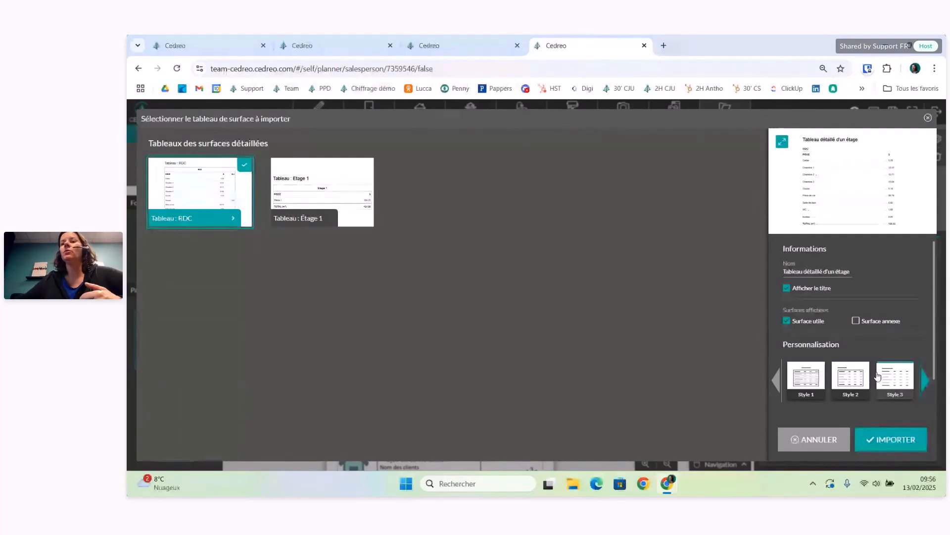
{"action": "left_click", "coordinate": [925, 379]}
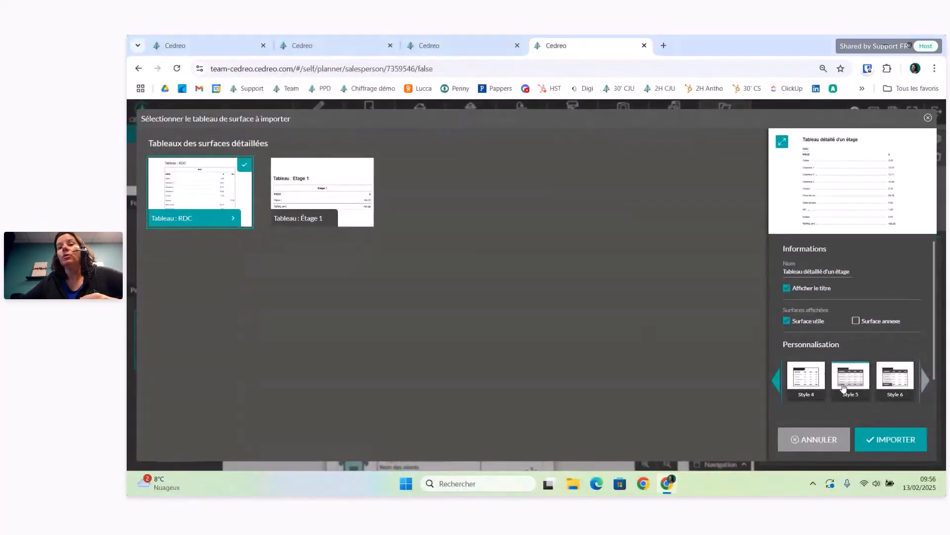
{"action": "left_click", "coordinate": [900, 442]}
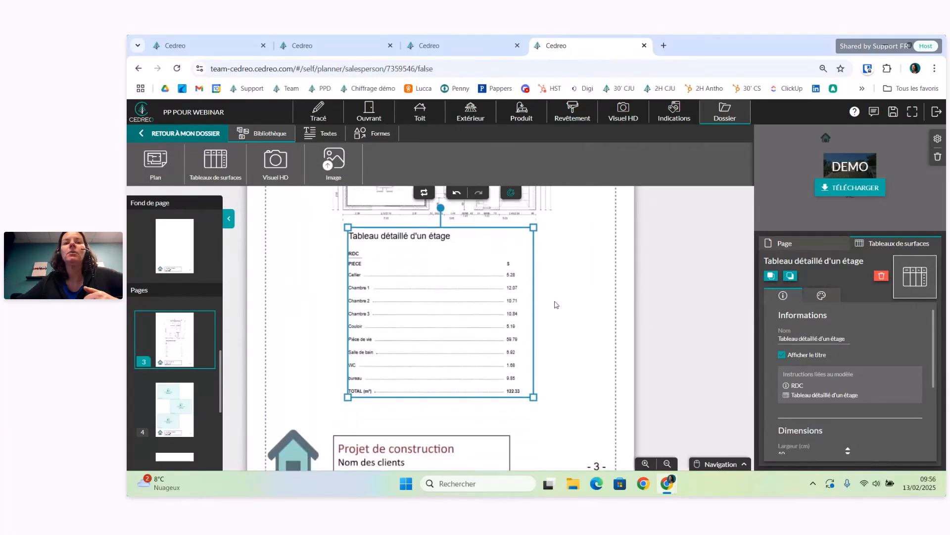
- Hide the title of the RDC surface table on page 3
{"action": "scroll", "coordinate": [872, 371], "scroll_direction": "down", "scroll_amount": 1}
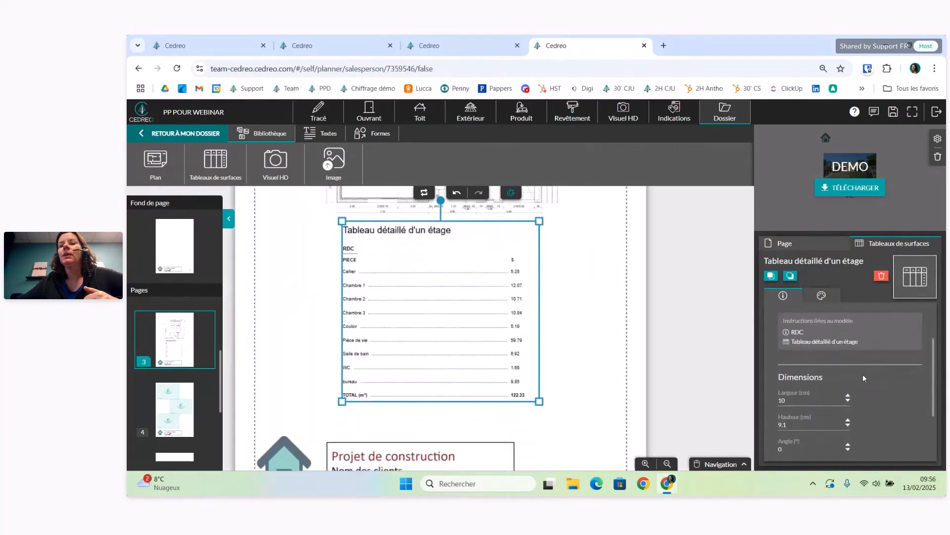
{"action": "scroll", "coordinate": [859, 373], "scroll_direction": "up", "scroll_amount": 1}
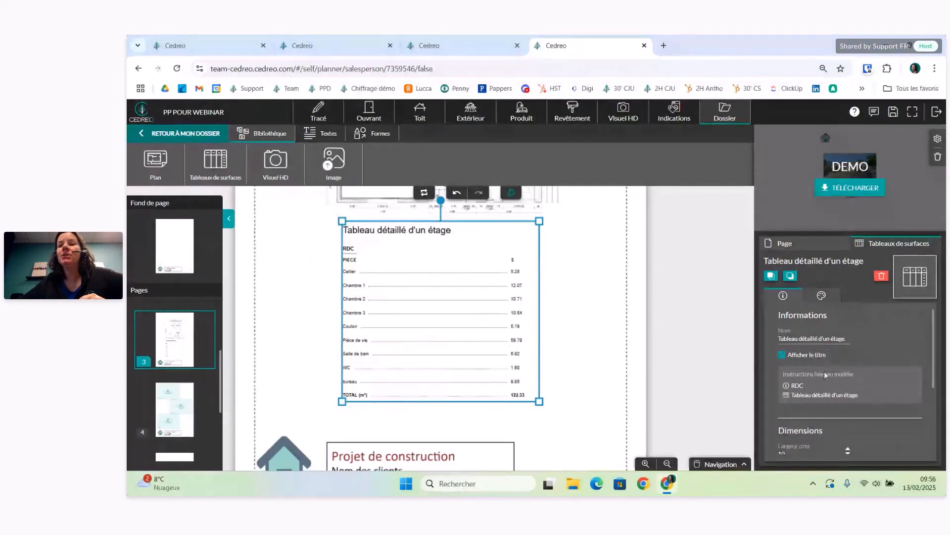
{"action": "left_click", "coordinate": [783, 355]}
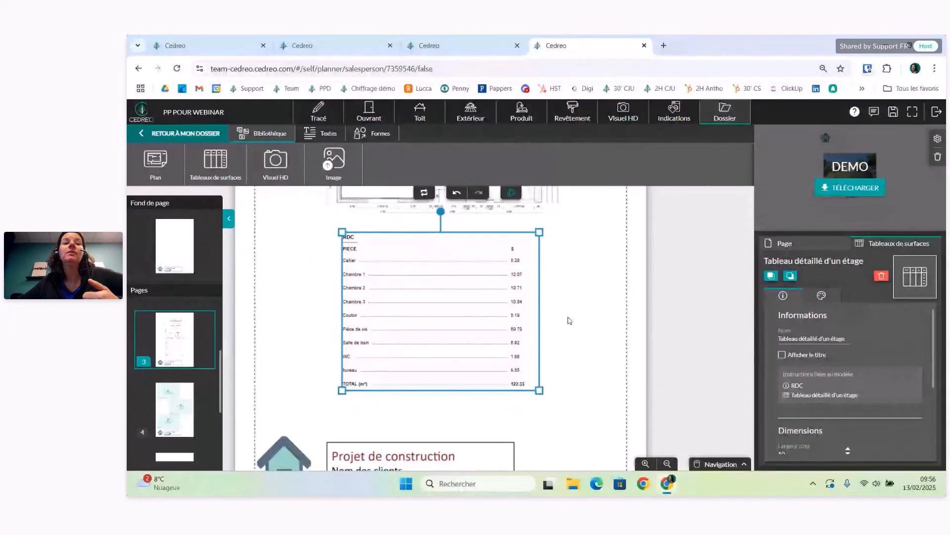
{"action": "scroll", "coordinate": [886, 364], "scroll_direction": "down", "scroll_amount": 2}
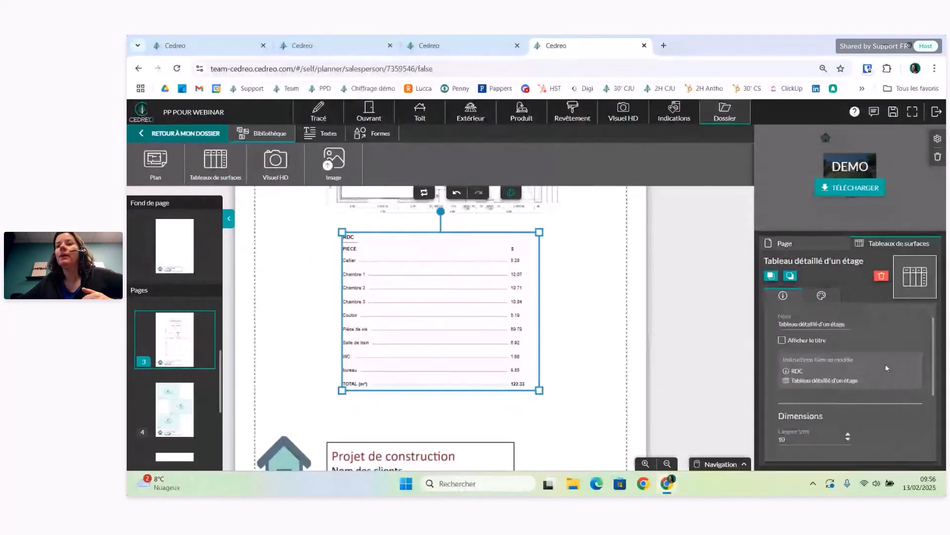
{"action": "scroll", "coordinate": [497, 402], "scroll_direction": "down", "scroll_amount": 1}
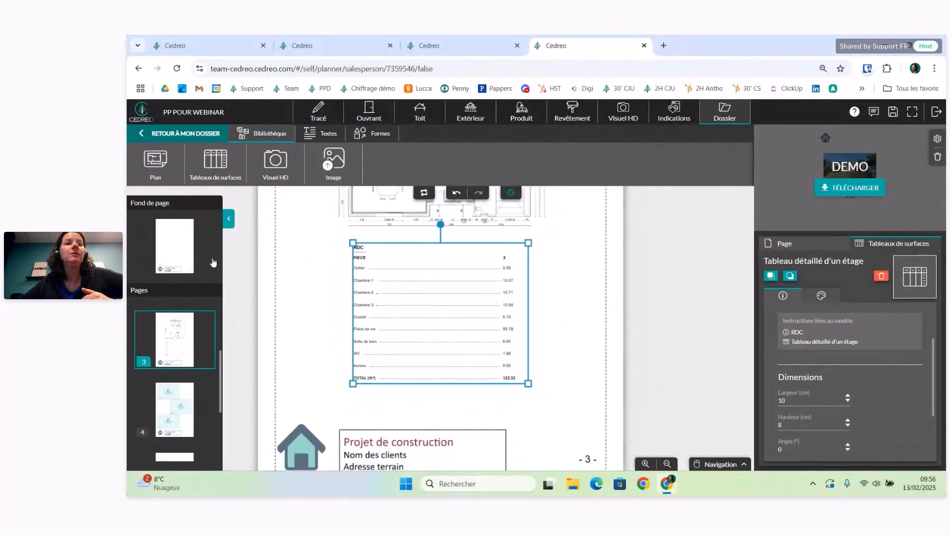
- Set the RDC surface table's colour to the template's dark red, #852020
{"action": "left_click", "coordinate": [823, 297]}
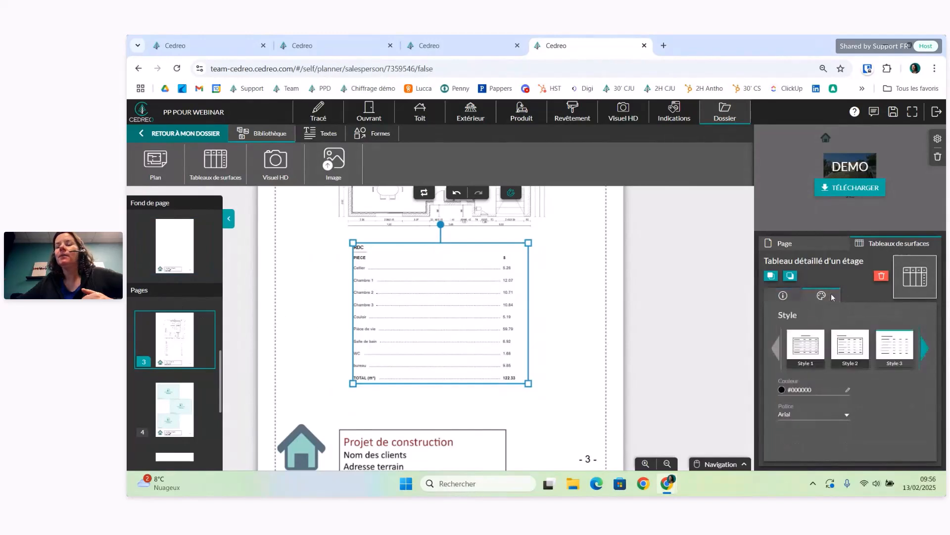
{"action": "left_click", "coordinate": [807, 390]}
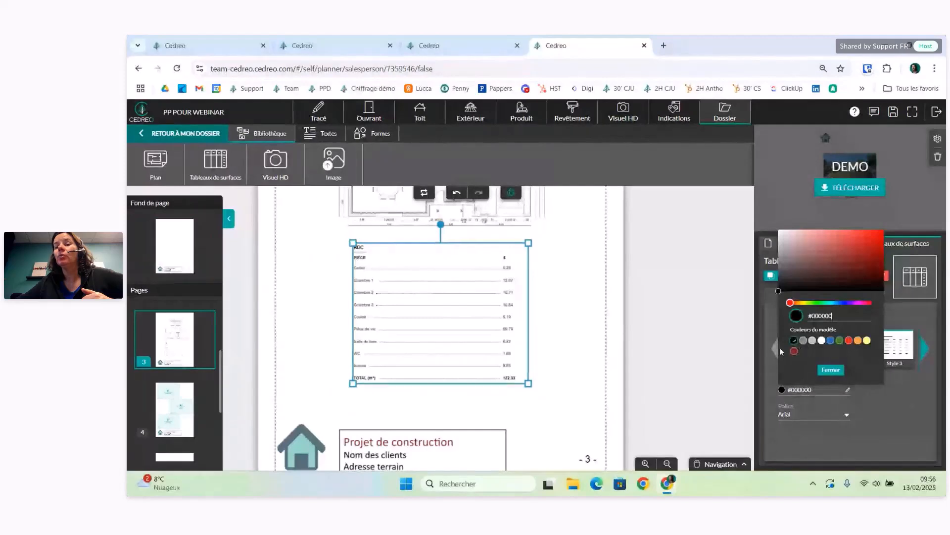
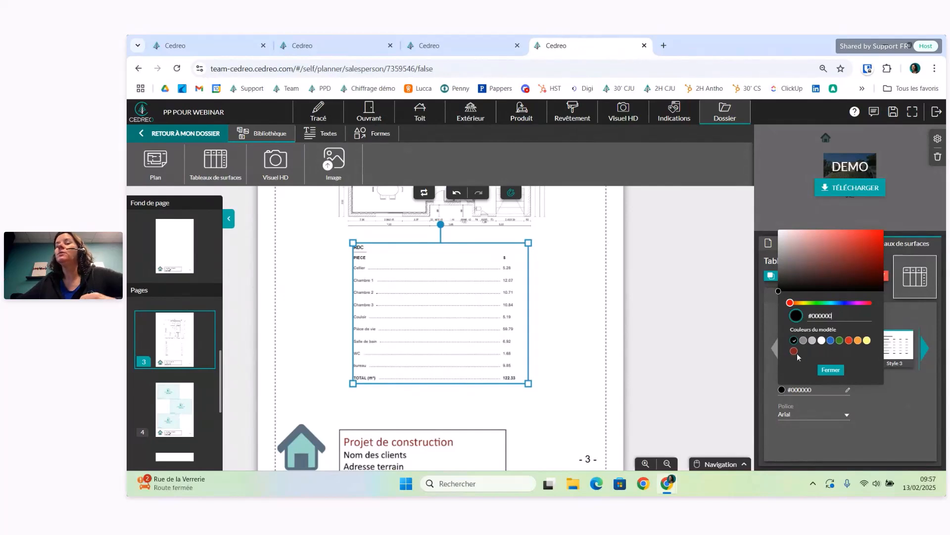
{"action": "left_click", "coordinate": [830, 369]}
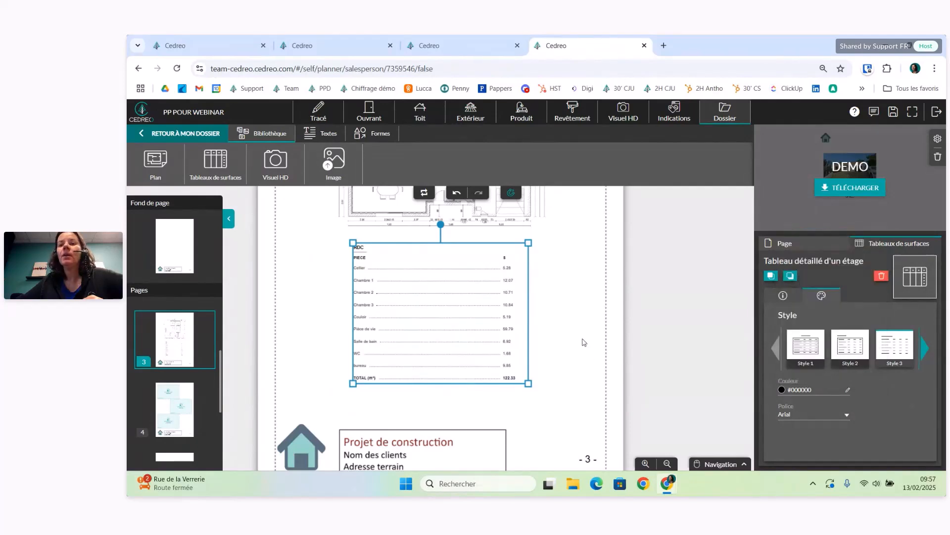
{"action": "left_click", "coordinate": [806, 391]}
{"action": "left_click", "coordinate": [794, 351]}
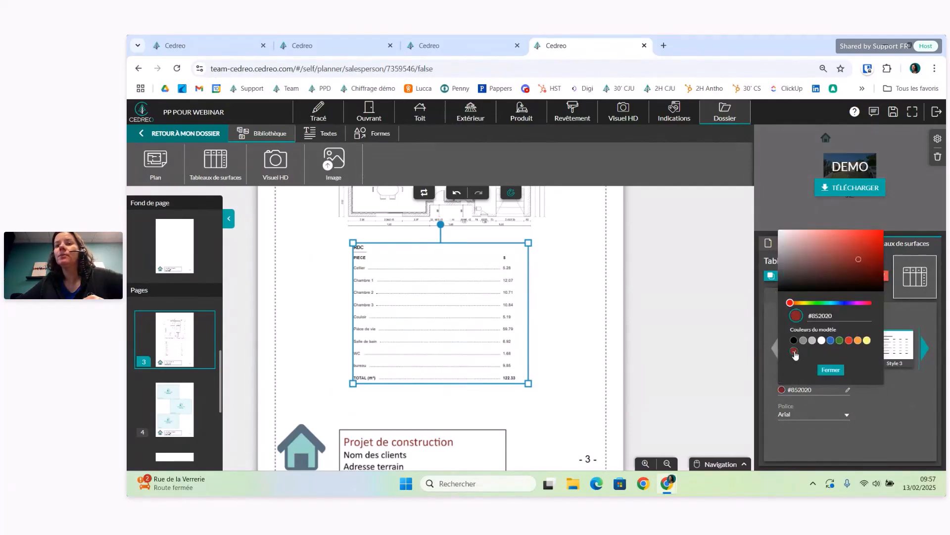
{"action": "left_click", "coordinate": [832, 371]}
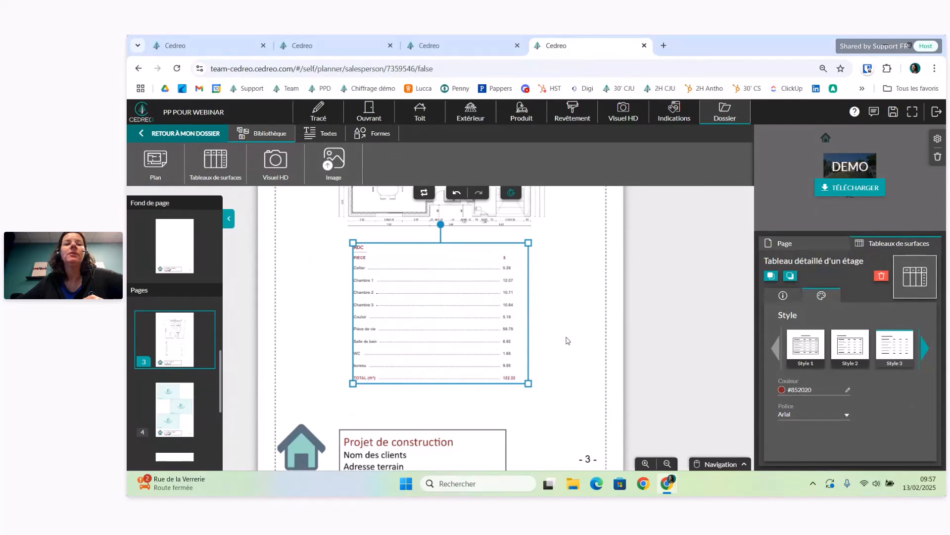
{"action": "scroll", "coordinate": [435, 285], "scroll_direction": "up", "scroll_amount": 5}
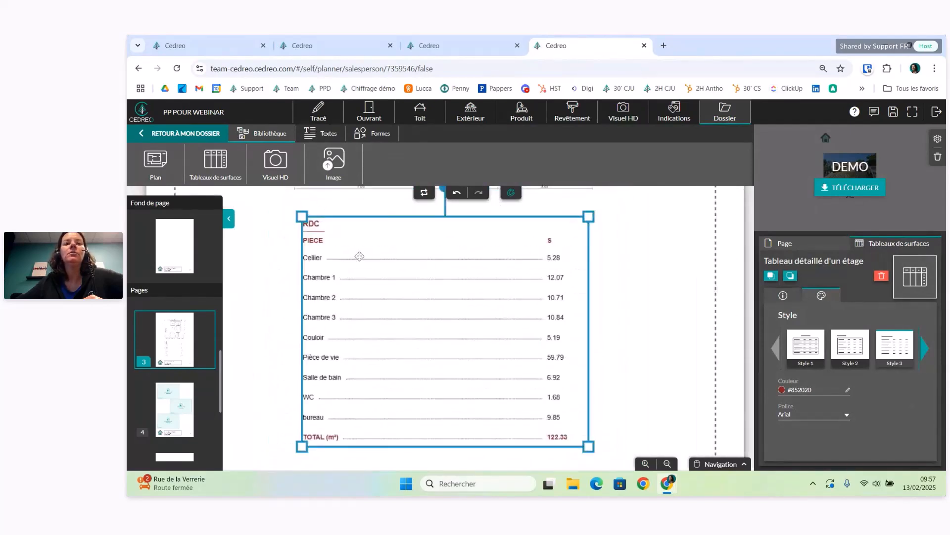
{"action": "scroll", "coordinate": [660, 375], "scroll_direction": "down", "scroll_amount": 4}
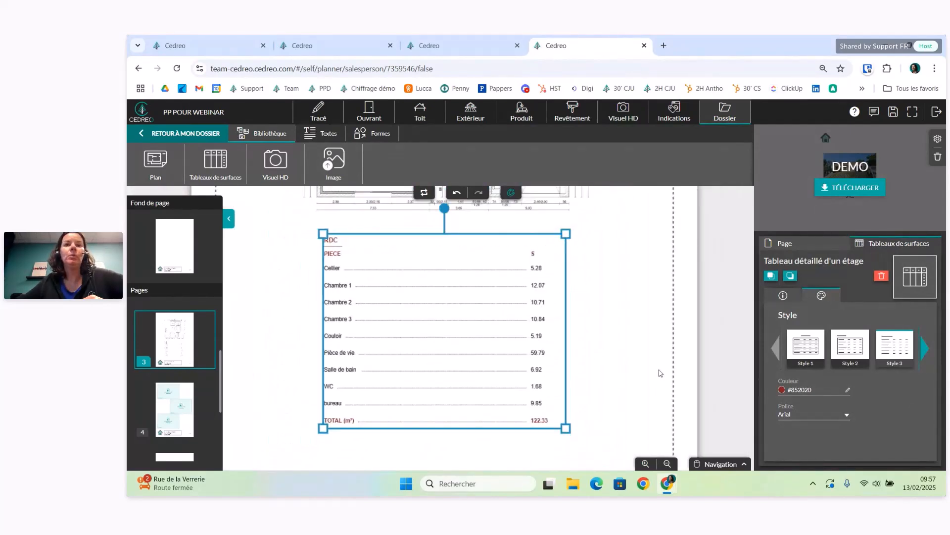
- Import the living and dining area visual into the Pièce de vie 1 placeholder on page 4
{"action": "left_click", "coordinate": [170, 410]}
{"action": "left_click", "coordinate": [423, 263]}
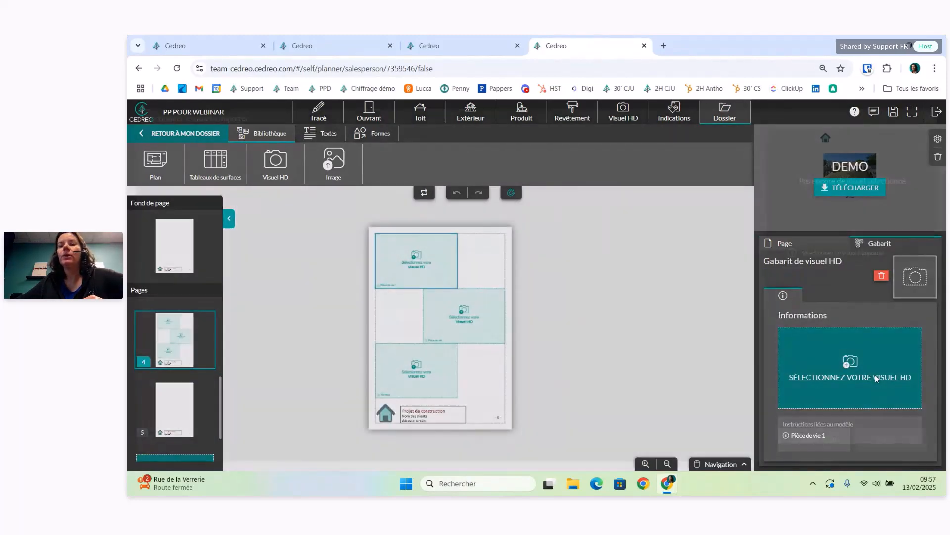
{"action": "left_click", "coordinate": [869, 379]}
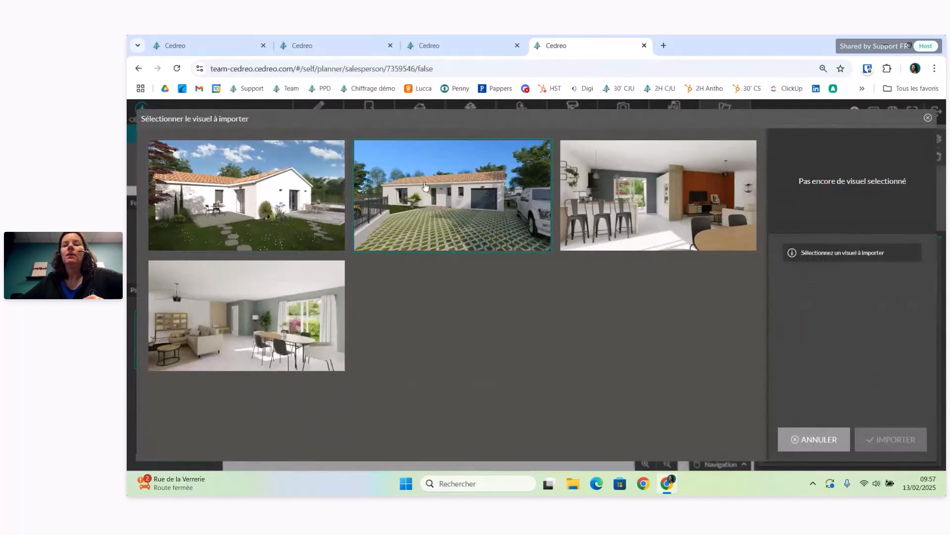
{"action": "left_click", "coordinate": [259, 321]}
{"action": "left_click", "coordinate": [890, 441]}
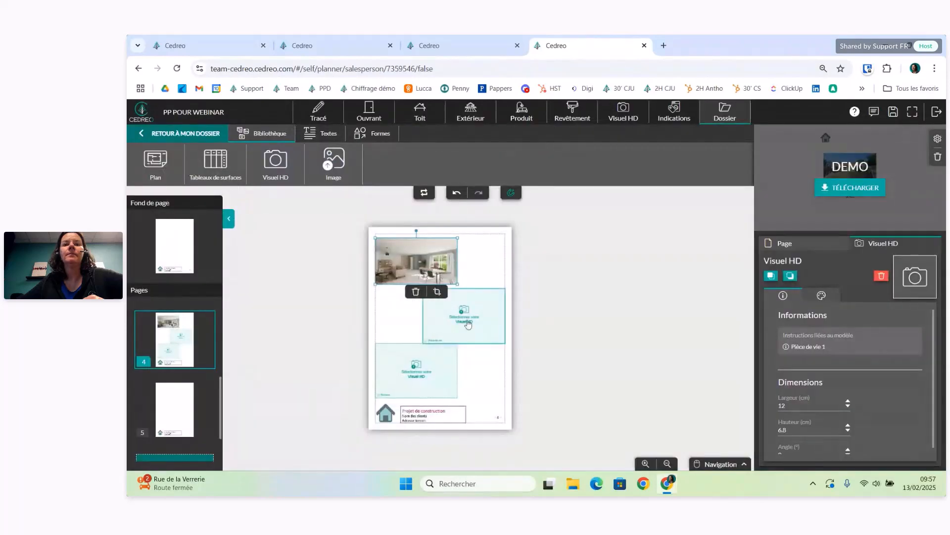
- Import the interior visual with bar stools and an orange wall into the second Pièce de vie placeholder on page 4
{"action": "left_click", "coordinate": [501, 340]}
{"action": "left_click", "coordinate": [853, 367]}
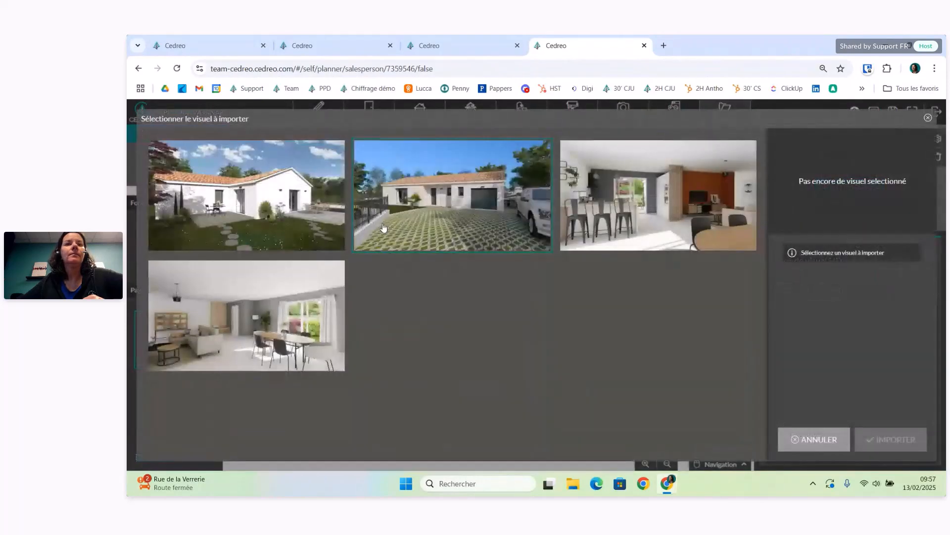
{"action": "left_click", "coordinate": [752, 249]}
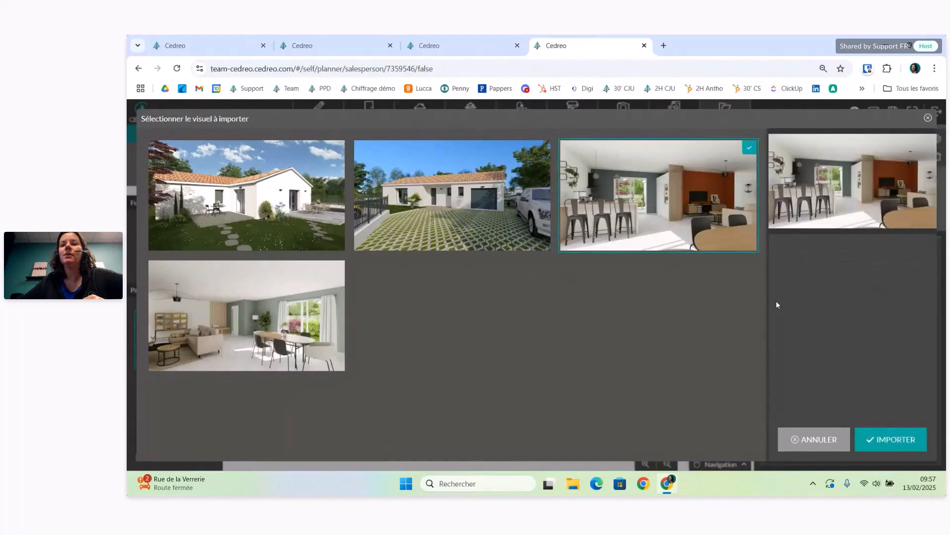
{"action": "left_click", "coordinate": [880, 430]}
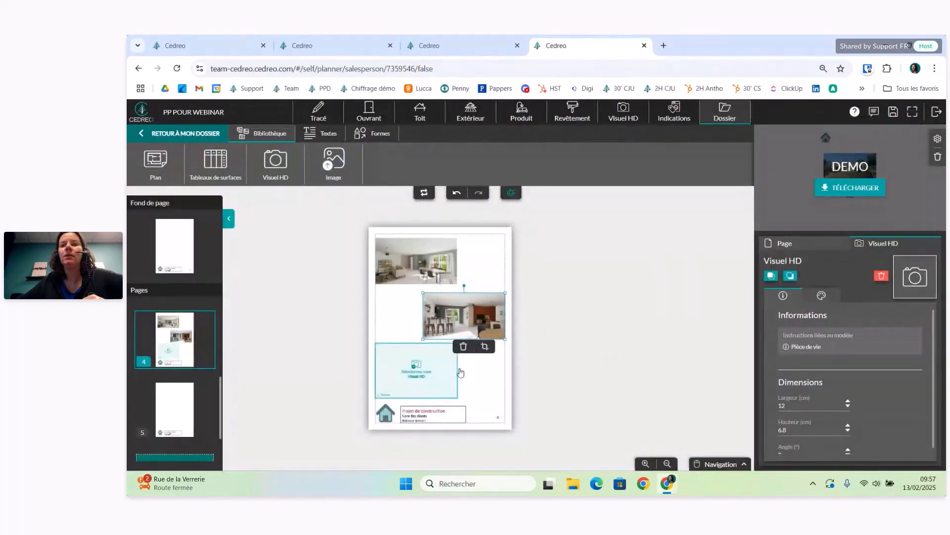
- Import the garden-side exterior visual with the terrace into the Terrasse placeholder on page 4
{"action": "left_click", "coordinate": [460, 372]}
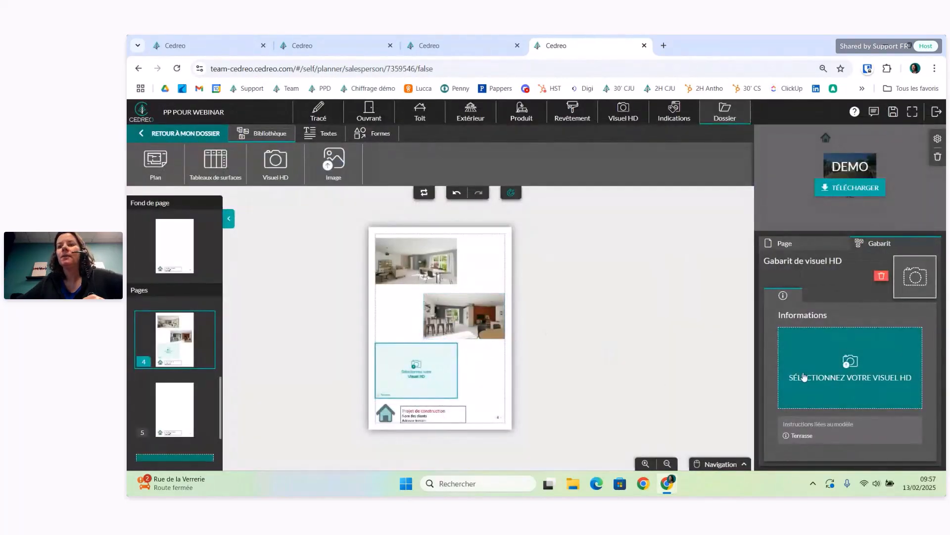
{"action": "left_click", "coordinate": [854, 379]}
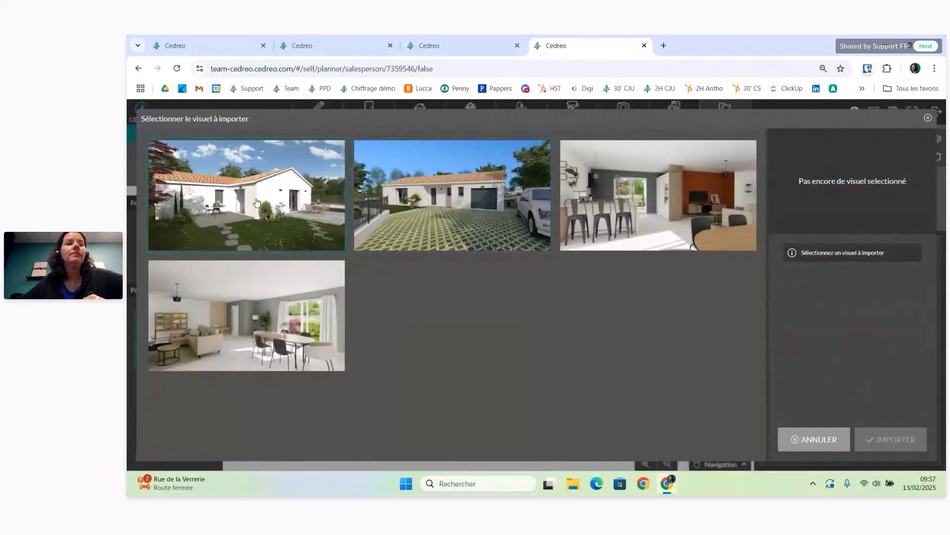
{"action": "left_click", "coordinate": [250, 207]}
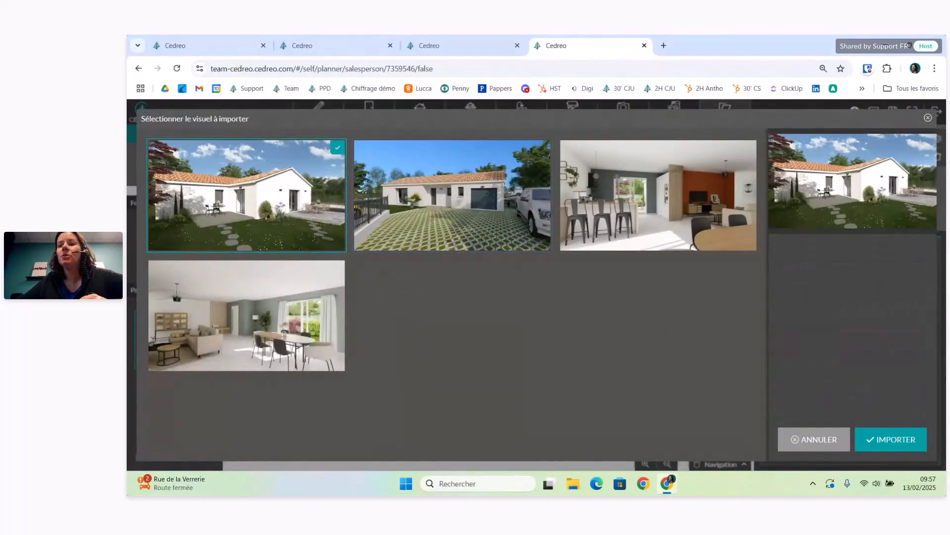
{"action": "left_click", "coordinate": [881, 444]}
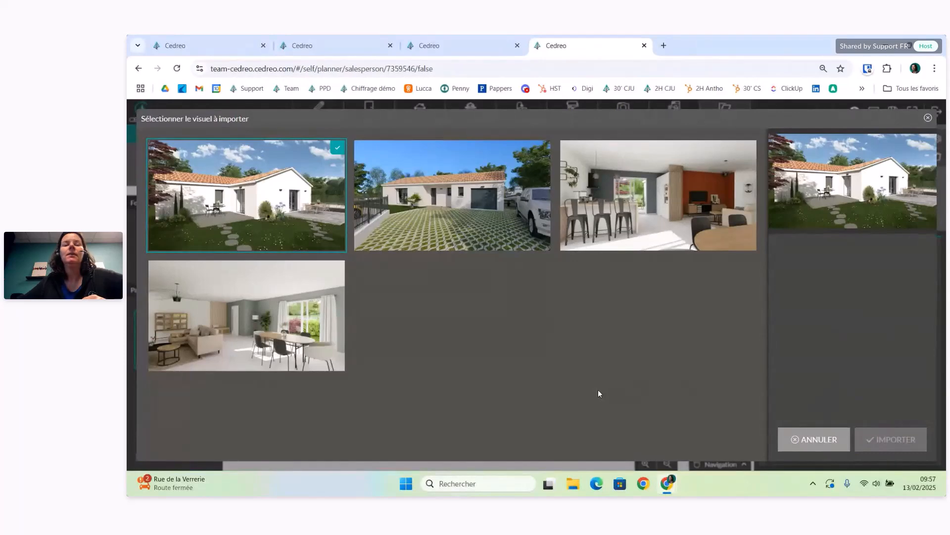
{"action": "scroll", "coordinate": [600, 393], "scroll_direction": "up", "scroll_amount": 6}
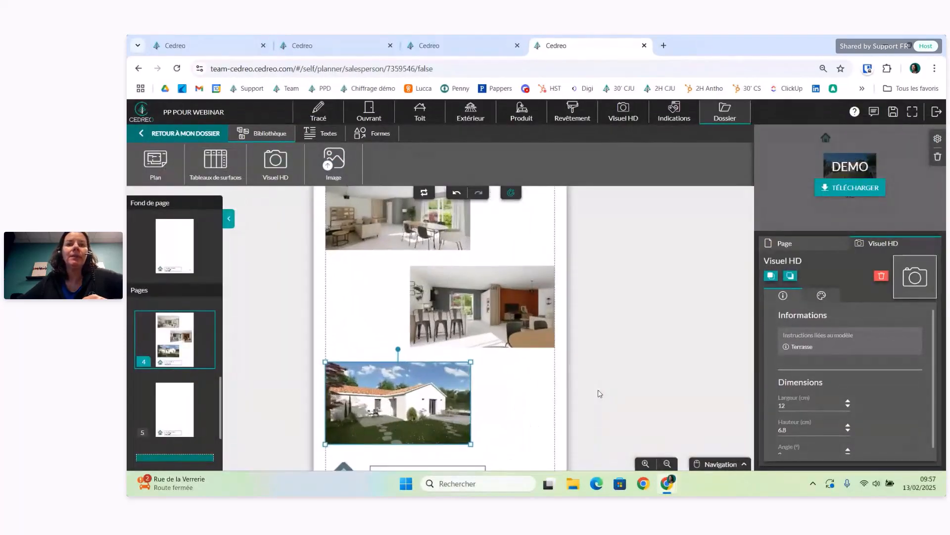
{"action": "right_click_drag", "start_coordinate": [561, 418], "coordinate": [635, 294]}
{"action": "scroll", "coordinate": [654, 299], "scroll_direction": "up", "scroll_amount": 4}
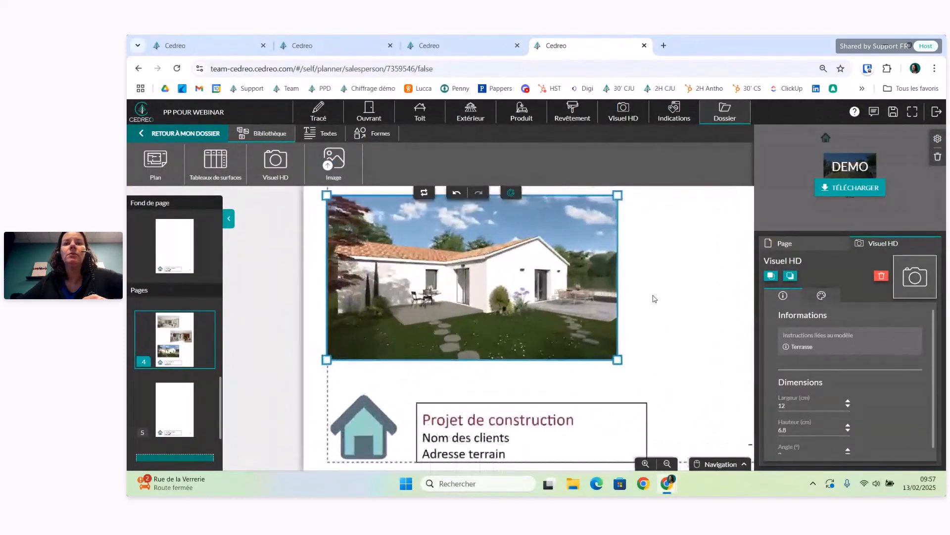
{"action": "scroll", "coordinate": [707, 342], "scroll_direction": "down", "scroll_amount": 4}
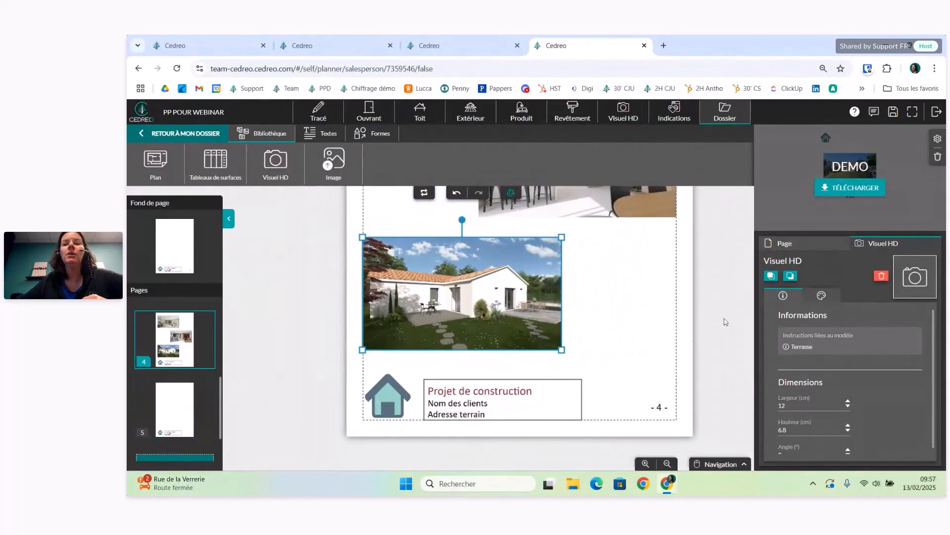
- Delete the blank page 5 from the DEMO document
{"action": "left_click", "coordinate": [191, 420]}
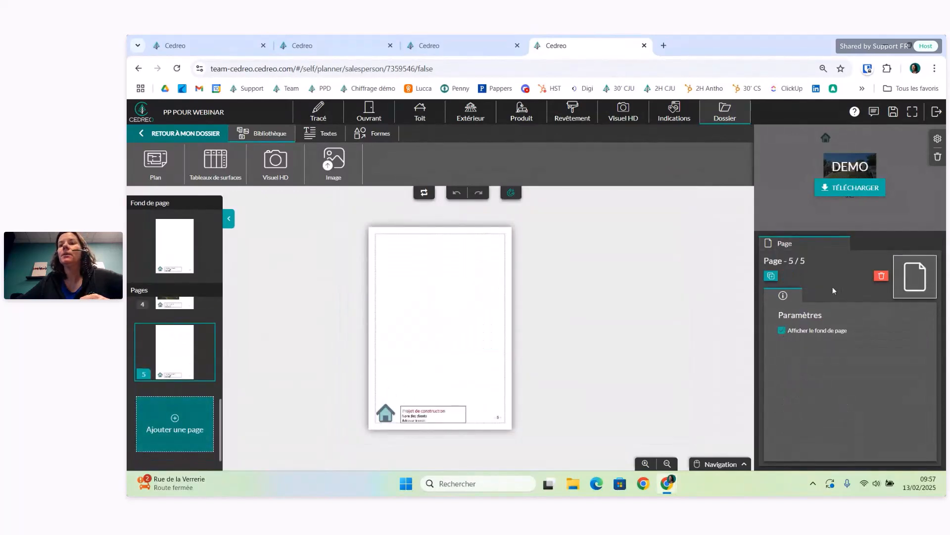
{"action": "left_click", "coordinate": [881, 276]}
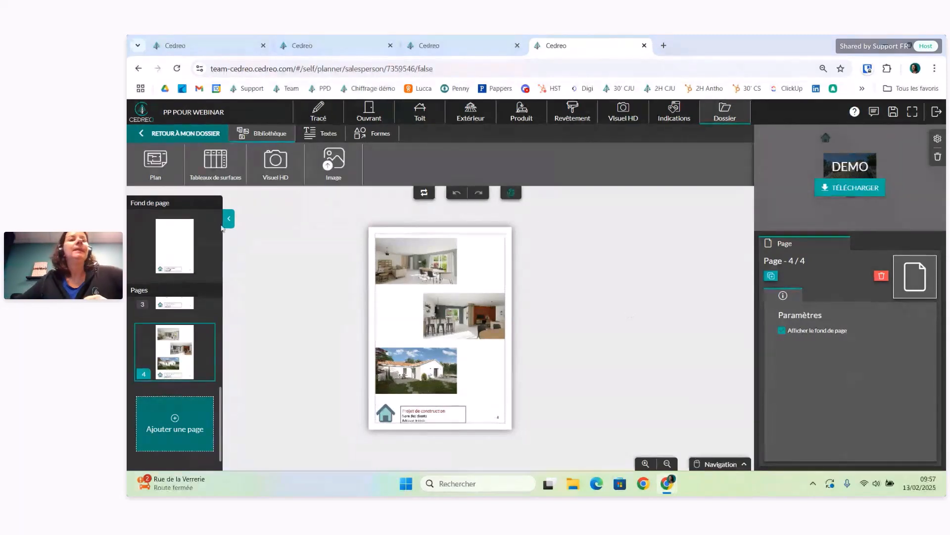
{"action": "scroll", "coordinate": [211, 304], "scroll_direction": "up", "scroll_amount": 3}
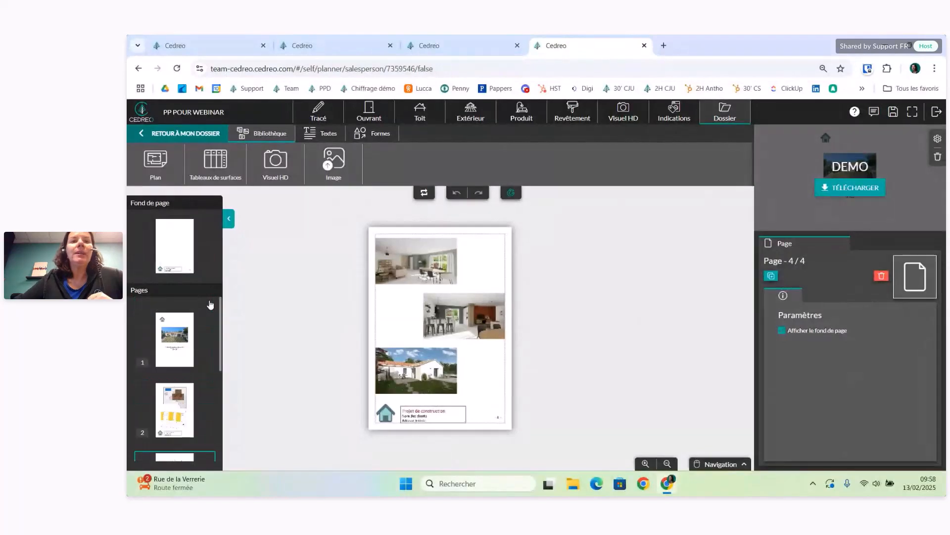
- Generate a PDF of all pages of the DEMO document in Impression (maximum) quality
{"action": "left_click", "coordinate": [849, 188]}
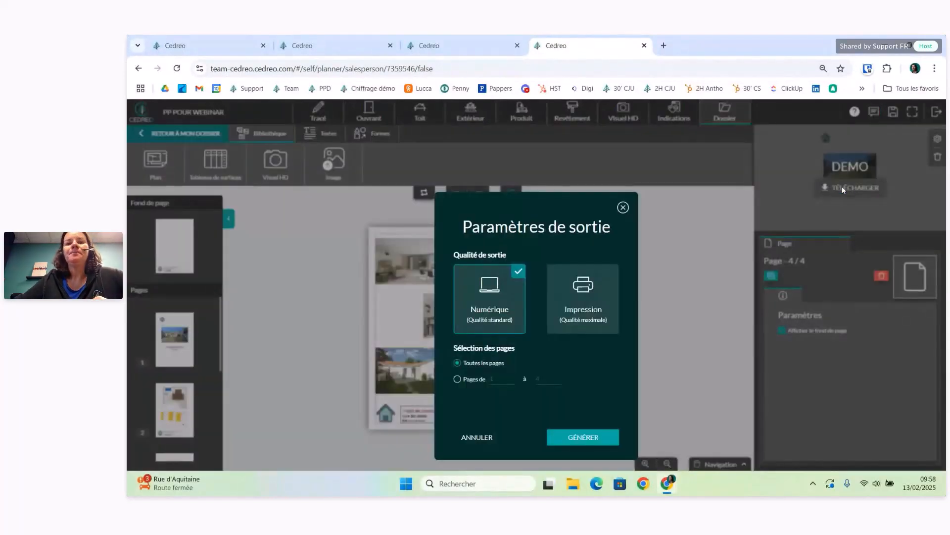
{"action": "left_click", "coordinate": [598, 315]}
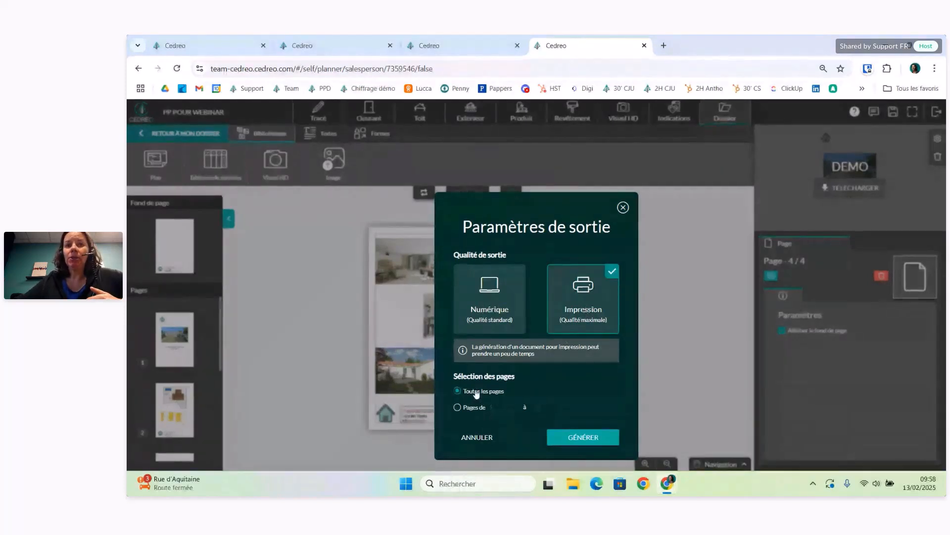
{"action": "left_click", "coordinate": [583, 438]}
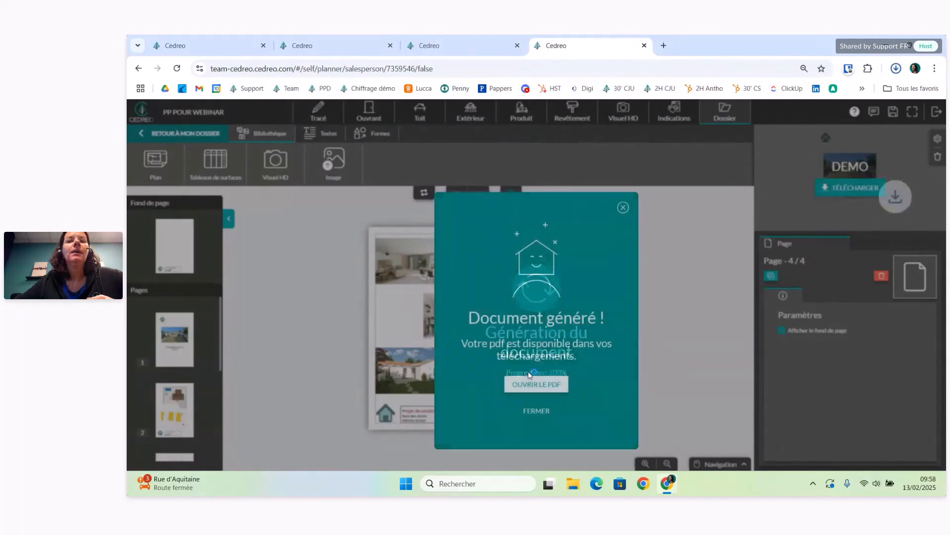
{"action": "left_click", "coordinate": [624, 208]}
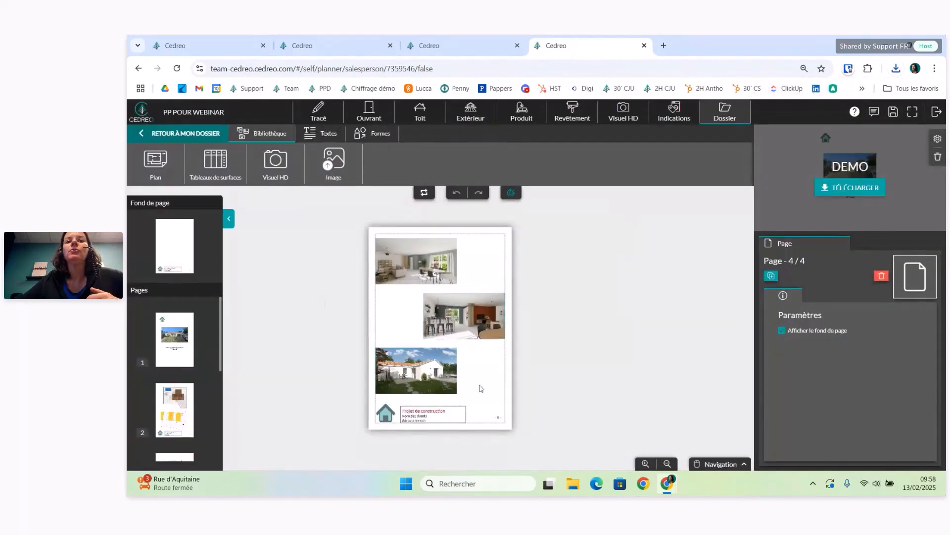
{"action": "scroll", "coordinate": [484, 373], "scroll_direction": "down", "scroll_amount": 1}
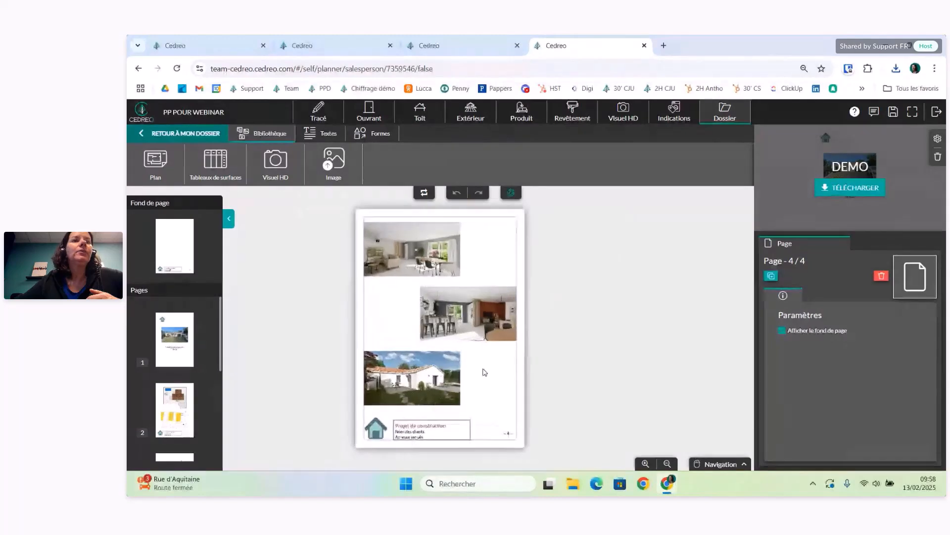
{"action": "left_click", "coordinate": [857, 189]}
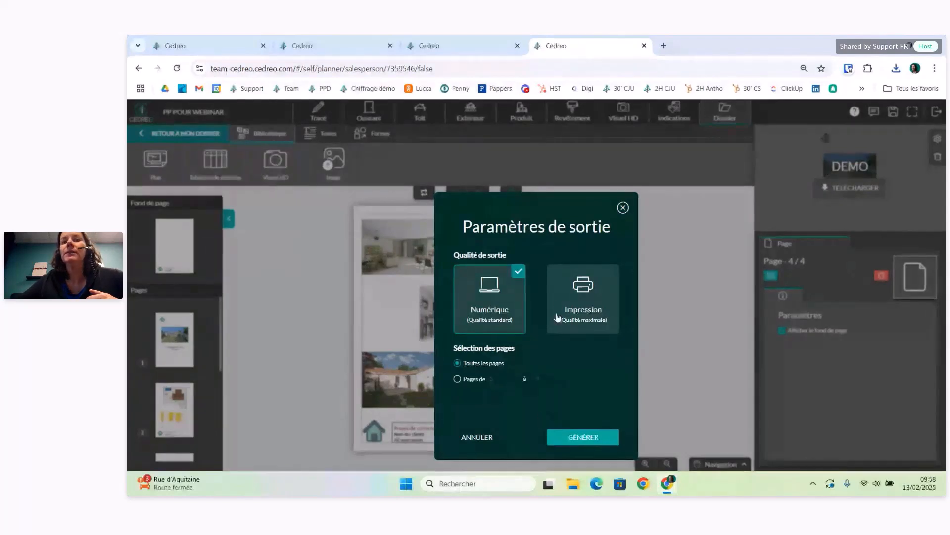
{"action": "left_click", "coordinate": [591, 303]}
{"action": "left_click", "coordinate": [457, 407]}
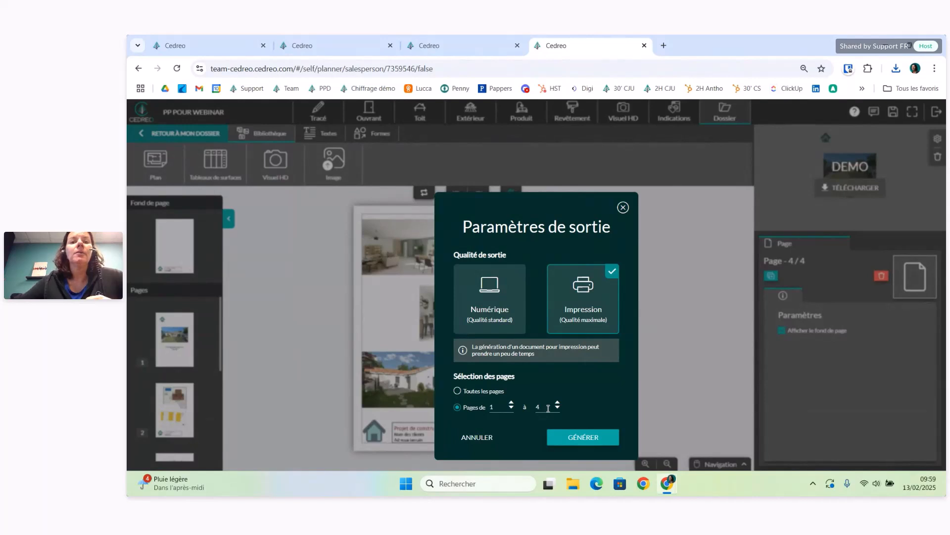
{"action": "left_click", "coordinate": [624, 208]}
- Move page 3, with the floor plan and RDC surface table, to position 2 directly after the cover page
{"action": "left_click", "coordinate": [173, 340]}
{"action": "scroll", "coordinate": [207, 407], "scroll_direction": "down", "scroll_amount": 2}
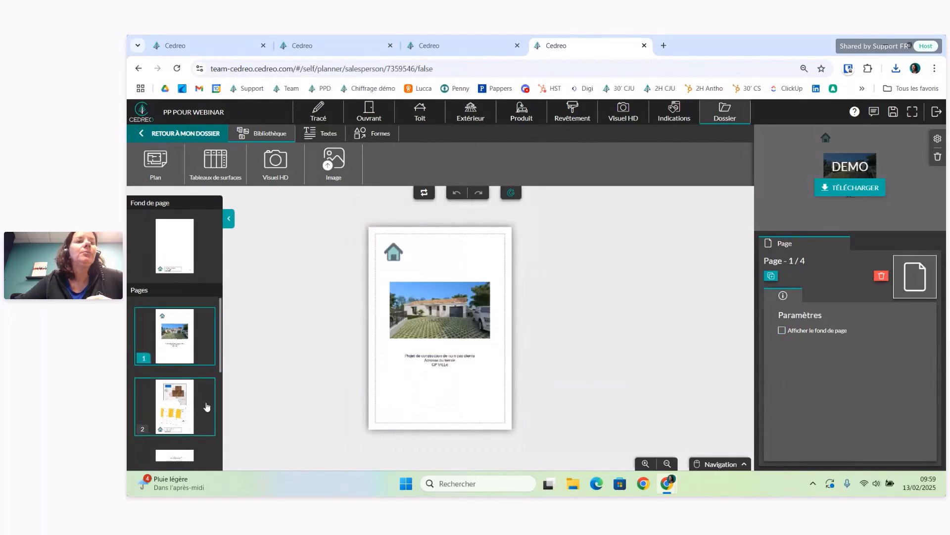
{"action": "left_click_drag", "start_coordinate": [193, 439], "coordinate": [180, 311]}
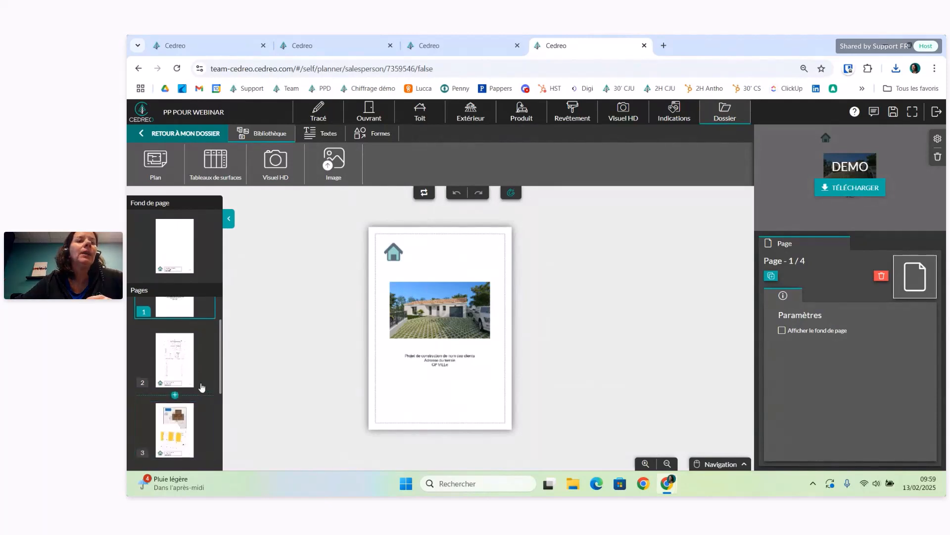
{"action": "scroll", "coordinate": [200, 391], "scroll_direction": "up", "scroll_amount": 1}
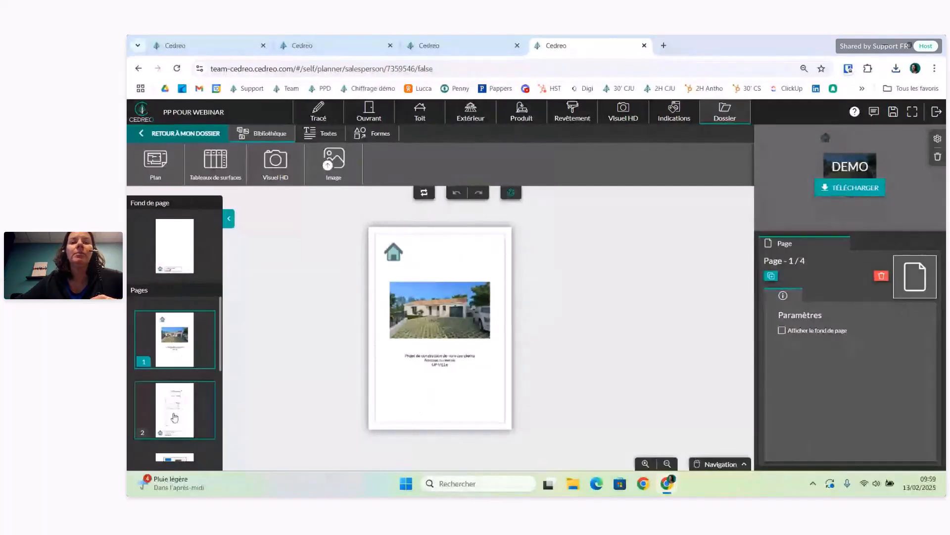
- Generate a PDF of only pages 1 to 2 of the DEMO document in Numérique (standard) quality
{"action": "left_click", "coordinate": [849, 188]}
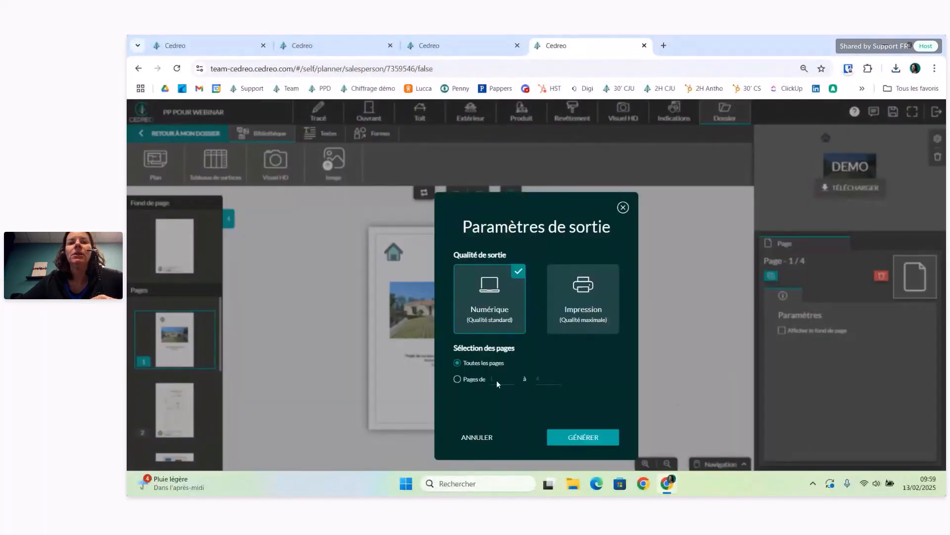
{"action": "left_click", "coordinate": [475, 380]}
{"action": "left_click", "coordinate": [544, 378]}
{"action": "key", "text": "BackSpace"}
{"action": "type", "text": "2"}
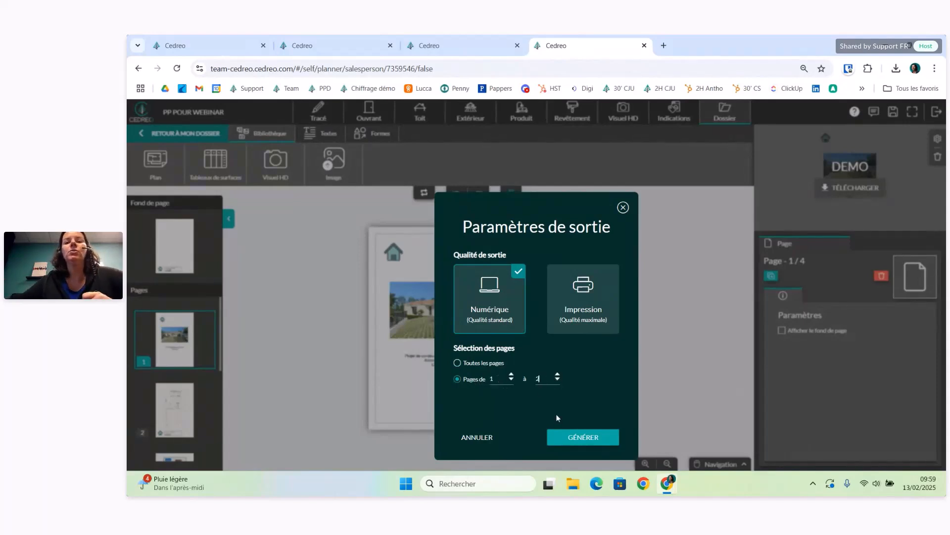
{"action": "left_click", "coordinate": [580, 435]}
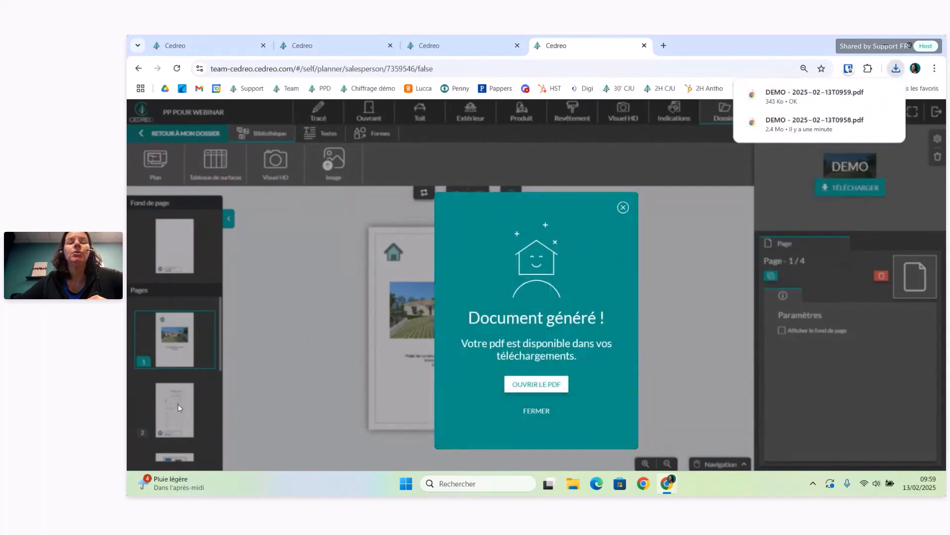
{"action": "left_click", "coordinate": [536, 410]}
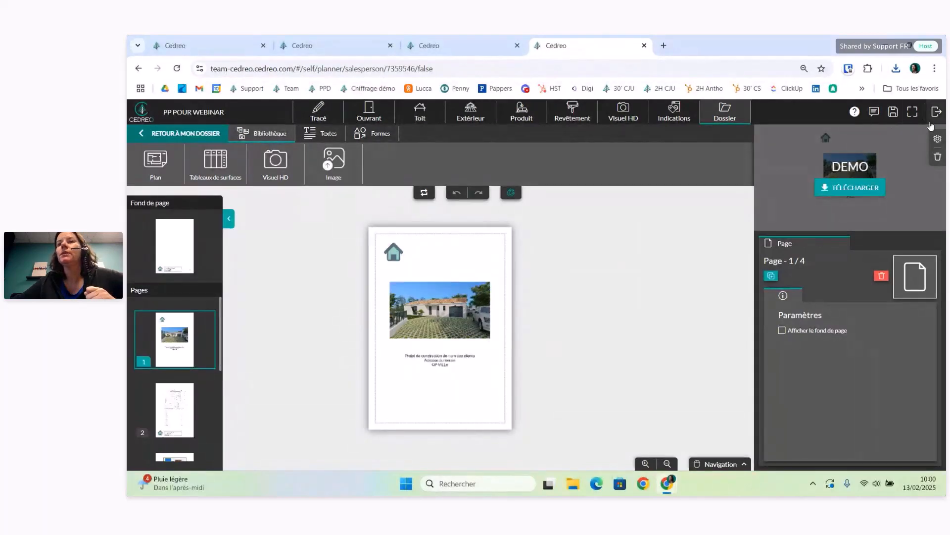
- Check the DEMO document's name and layout settings and return to the Dossier overview
{"action": "left_click", "coordinate": [938, 139]}
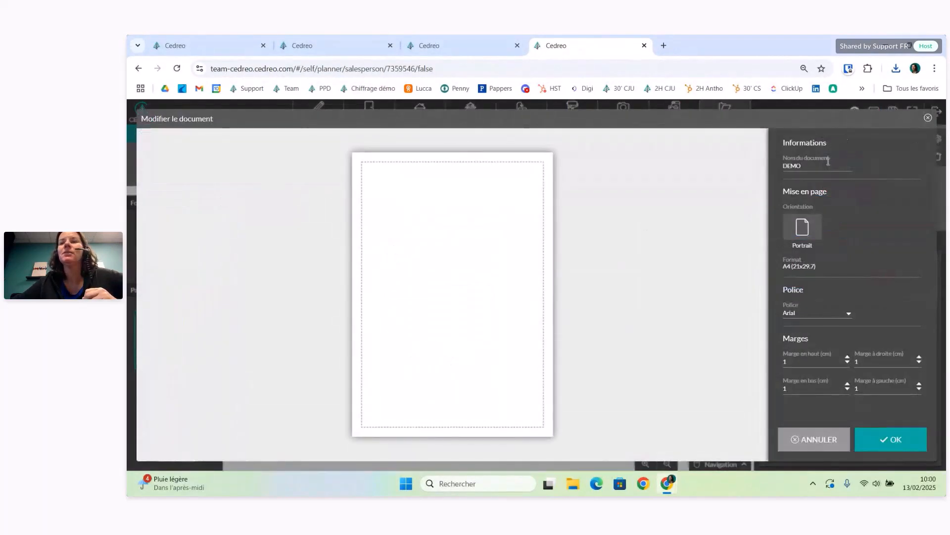
{"action": "left_click", "coordinate": [825, 443]}
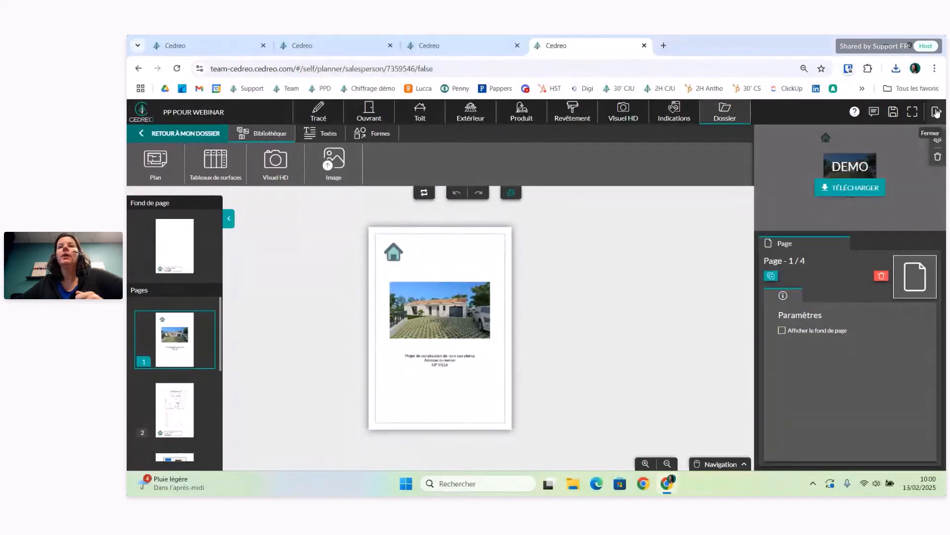
{"action": "left_click", "coordinate": [723, 125]}
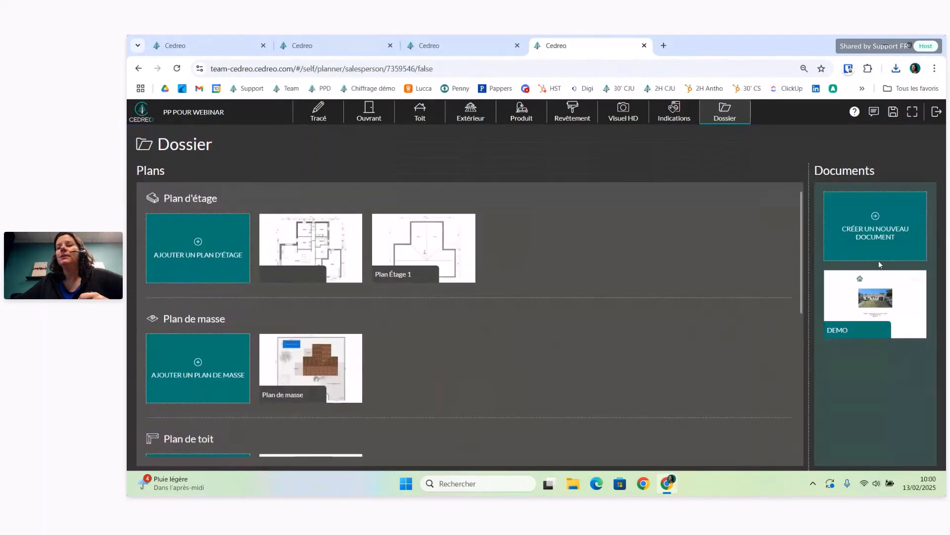
- Create a new document from the Permis de construire A3 landscape template
{"action": "mouse_move", "coordinate": [846, 333]}
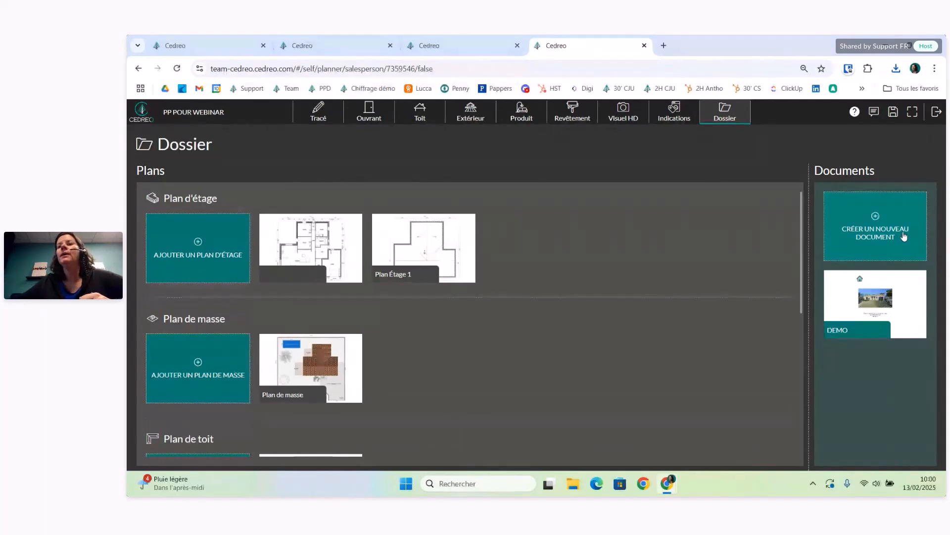
{"action": "left_click", "coordinate": [880, 234]}
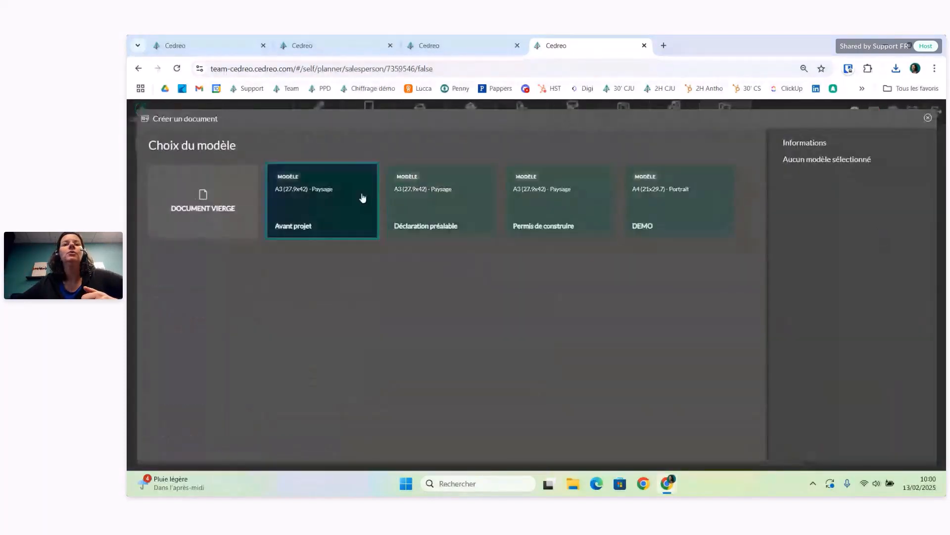
{"action": "left_click", "coordinate": [549, 209]}
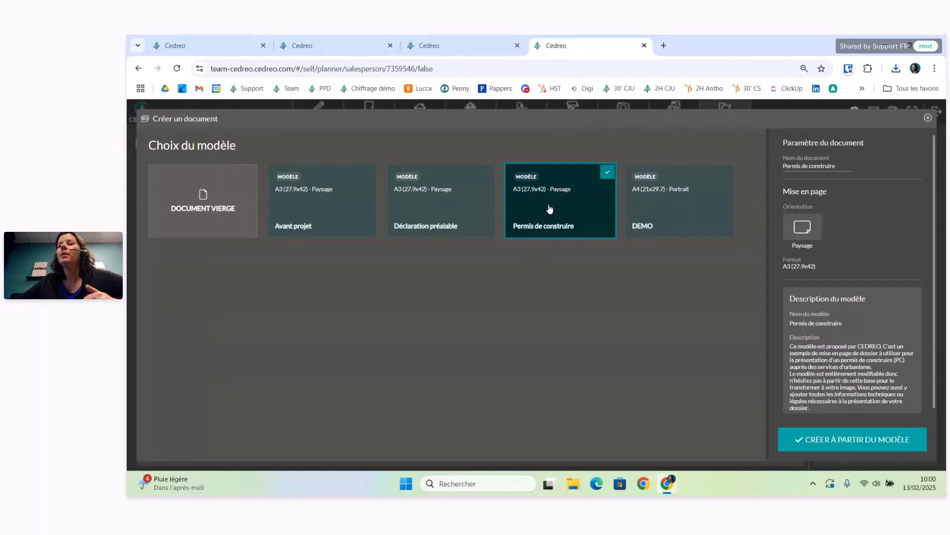
{"action": "left_click", "coordinate": [866, 438]}
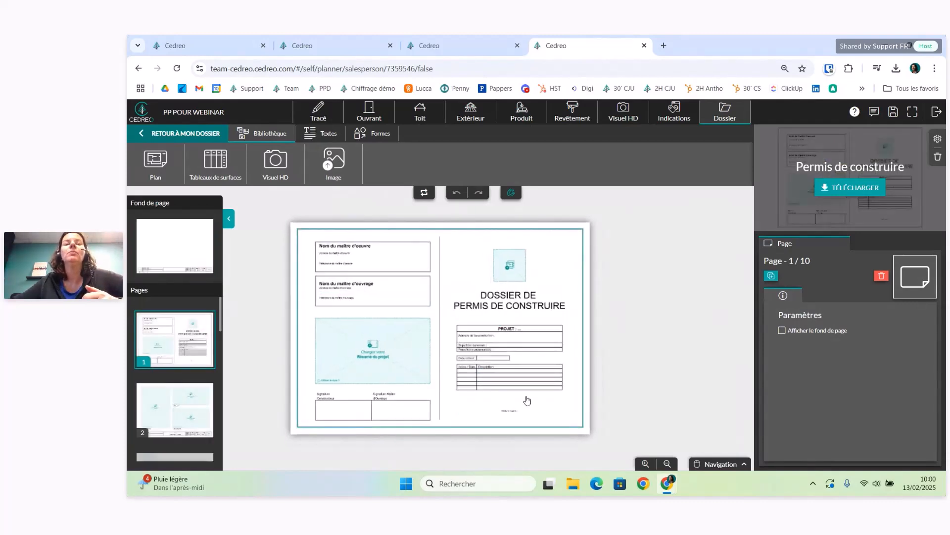
- Review the Permis de construire document's cover page and the placeholder layouts of its following pages
{"action": "scroll", "coordinate": [527, 400], "scroll_direction": "up", "scroll_amount": 3}
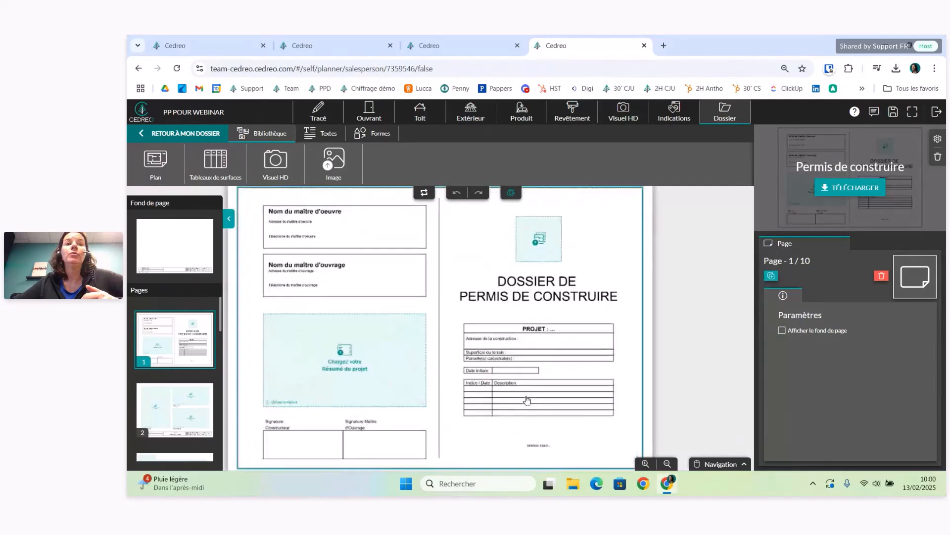
{"action": "scroll", "coordinate": [456, 294], "scroll_direction": "down", "scroll_amount": 1}
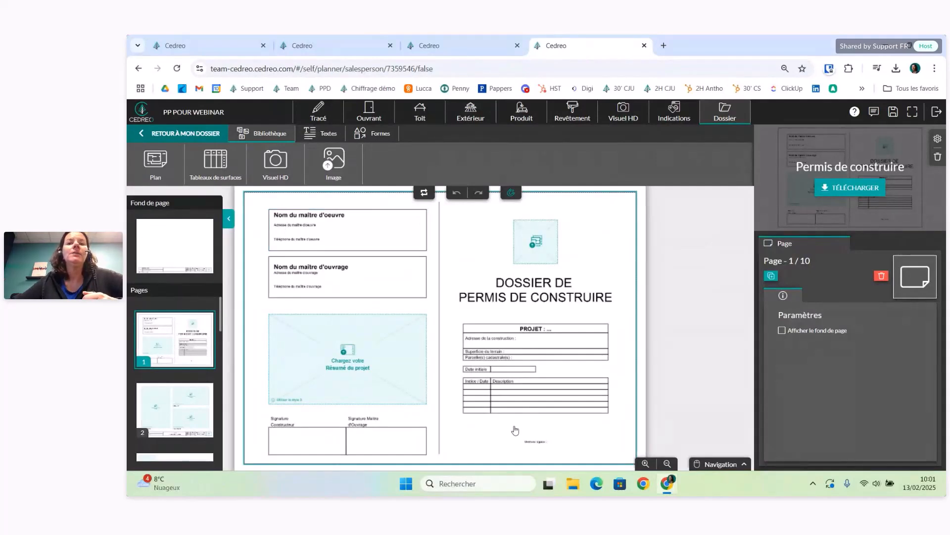
{"action": "scroll", "coordinate": [198, 384], "scroll_direction": "down", "scroll_amount": 4}
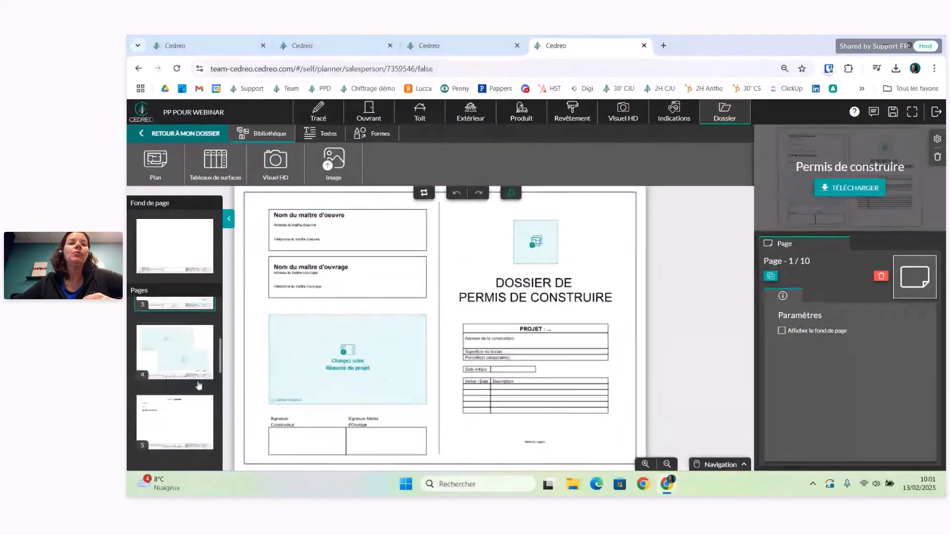
{"action": "scroll", "coordinate": [199, 384], "scroll_direction": "down", "scroll_amount": 1}
{"action": "scroll", "coordinate": [193, 396], "scroll_direction": "down", "scroll_amount": 2}
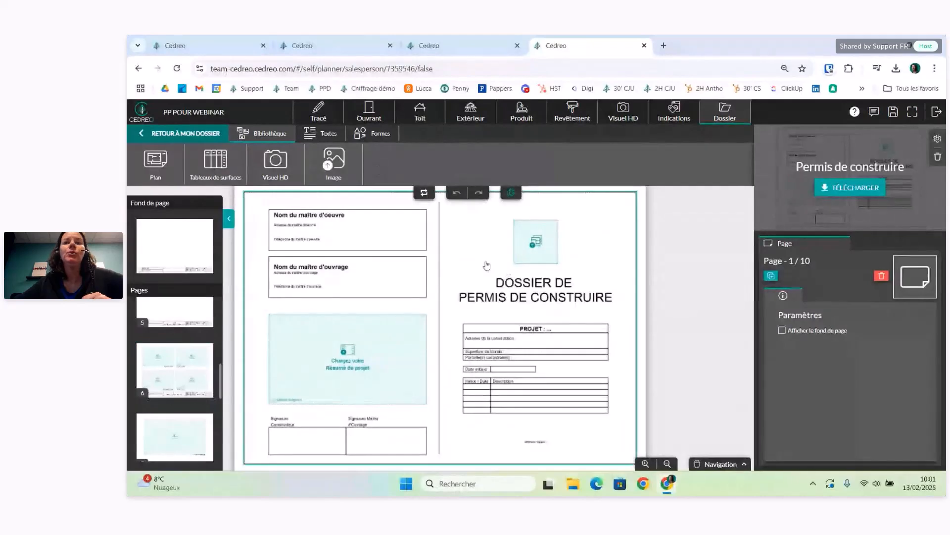
- Browse the Permis de construire document's page thumbnails through page 10, and view the support chat
{"action": "scroll", "coordinate": [175, 385], "scroll_direction": "down", "scroll_amount": 5}
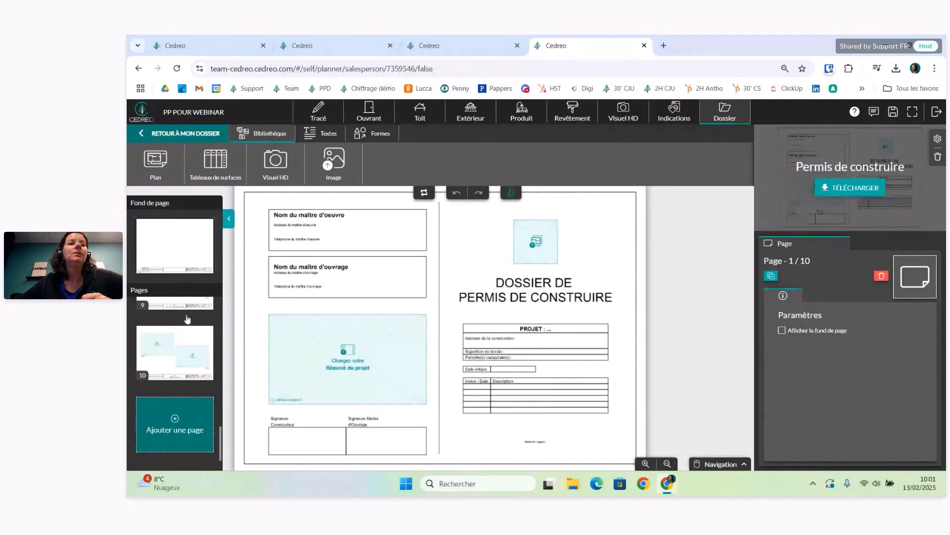
{"action": "scroll", "coordinate": [187, 309], "scroll_direction": "up", "scroll_amount": 3}
{"action": "scroll", "coordinate": [188, 310], "scroll_direction": "up", "scroll_amount": 5}
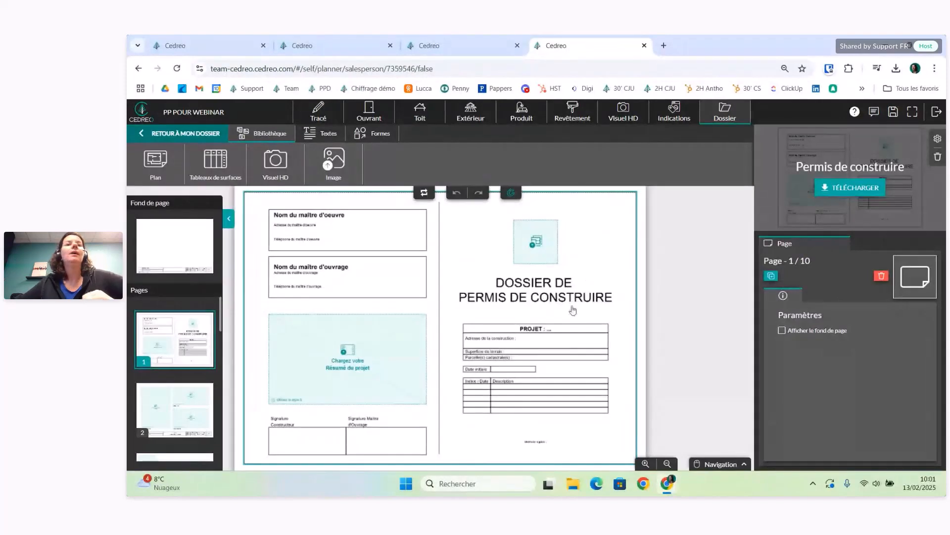
{"action": "left_click", "coordinate": [875, 114]}
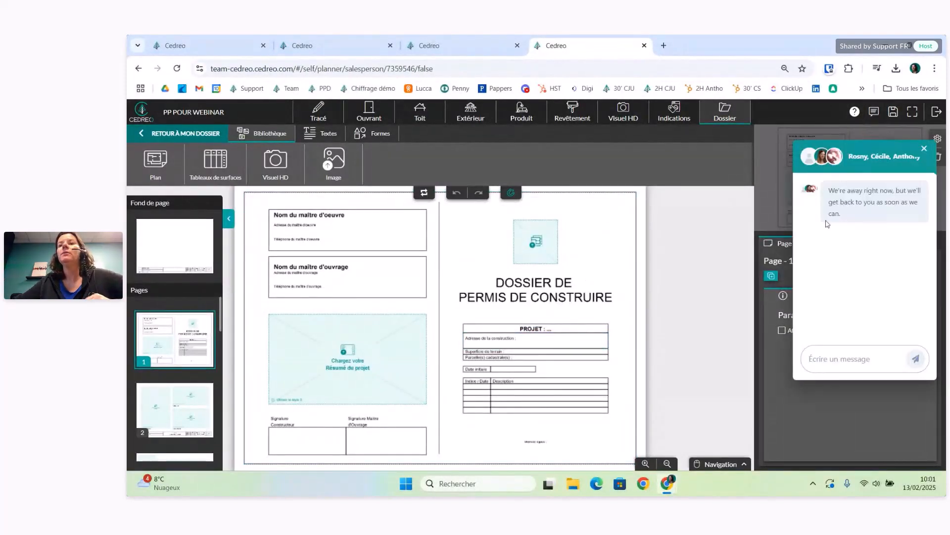
{"action": "left_click", "coordinate": [924, 149]}
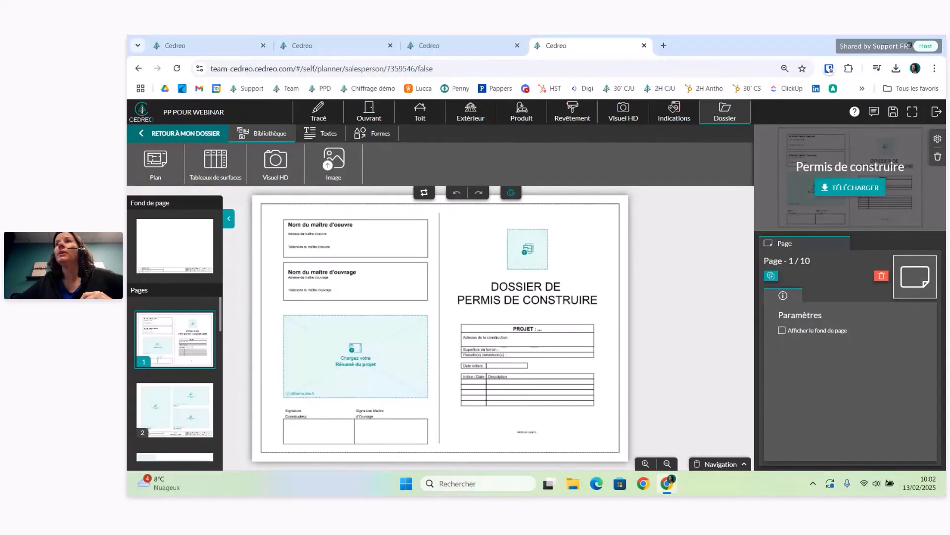
- Look at the terrain plan in the Tracé view and return to the Dossier overview with its list of documents
{"action": "left_click", "coordinate": [322, 115]}
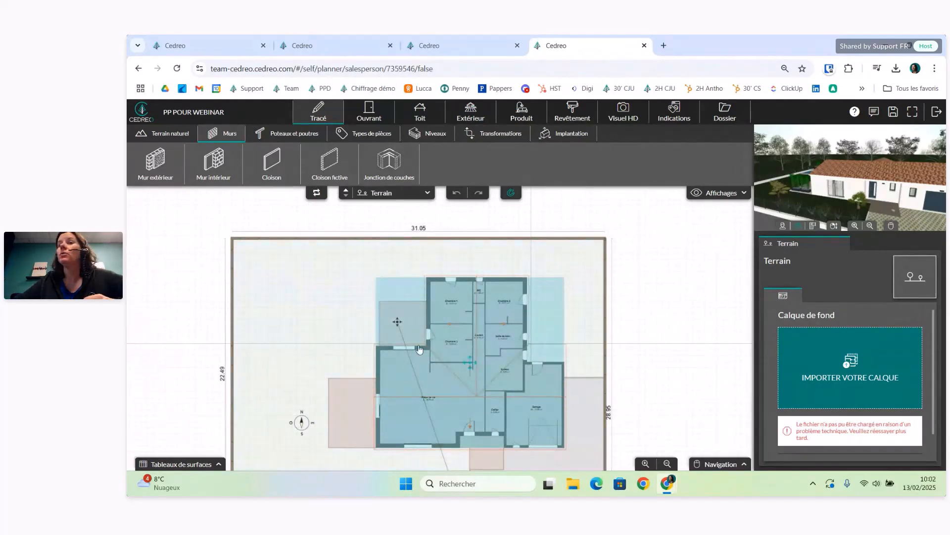
{"action": "left_click", "coordinate": [727, 111]}
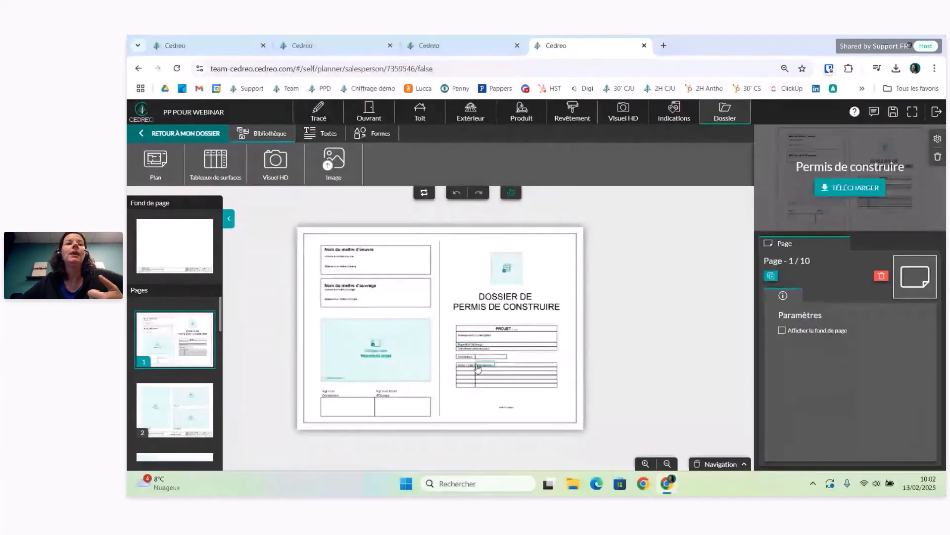
{"action": "left_click", "coordinate": [165, 134]}
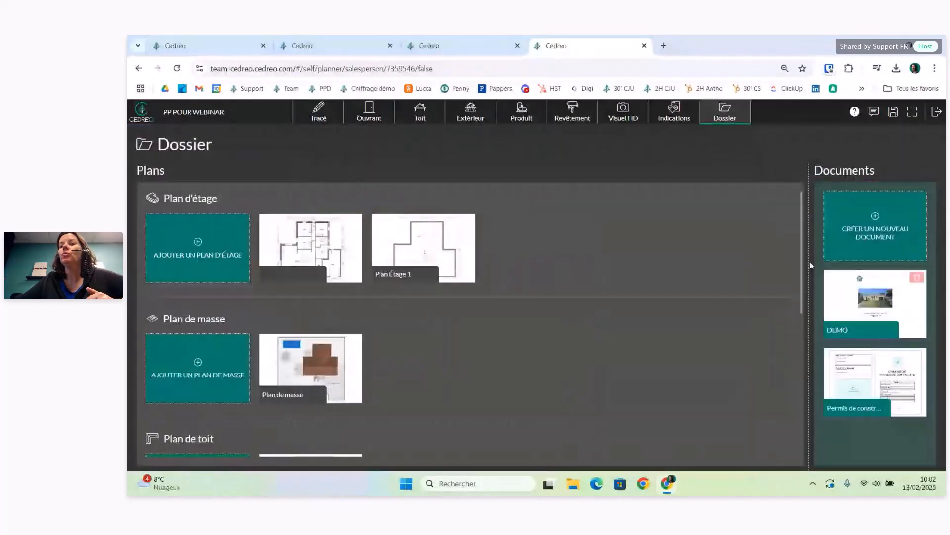
{"action": "mouse_move", "coordinate": [841, 312]}
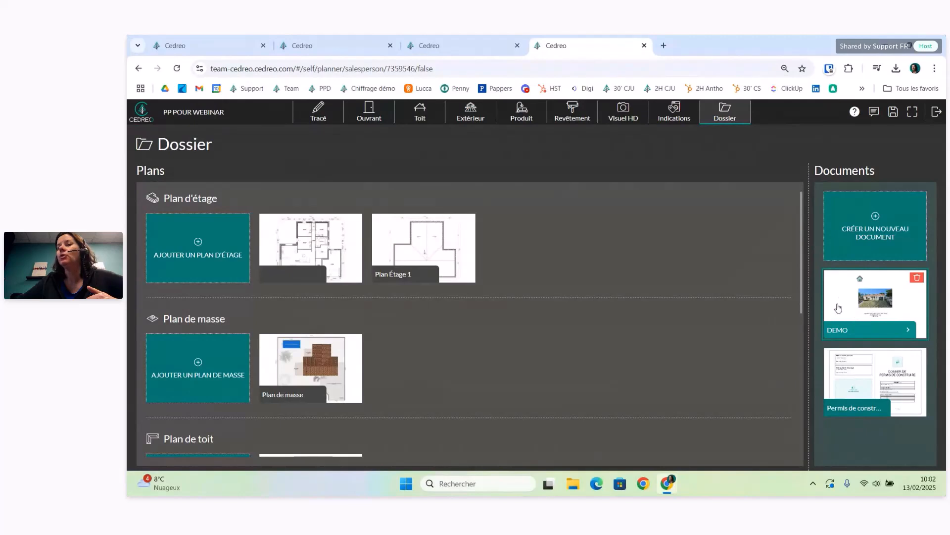
{"action": "mouse_move", "coordinate": [863, 373]}
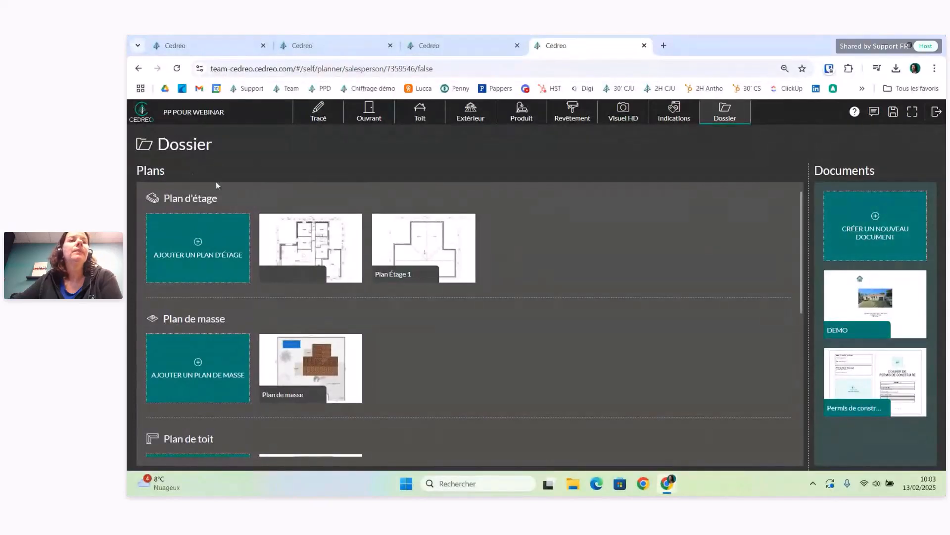
- Open the DEMO template's layout for editing from the customer preferences and display its page background's footer
{"action": "left_click", "coordinate": [405, 48]}
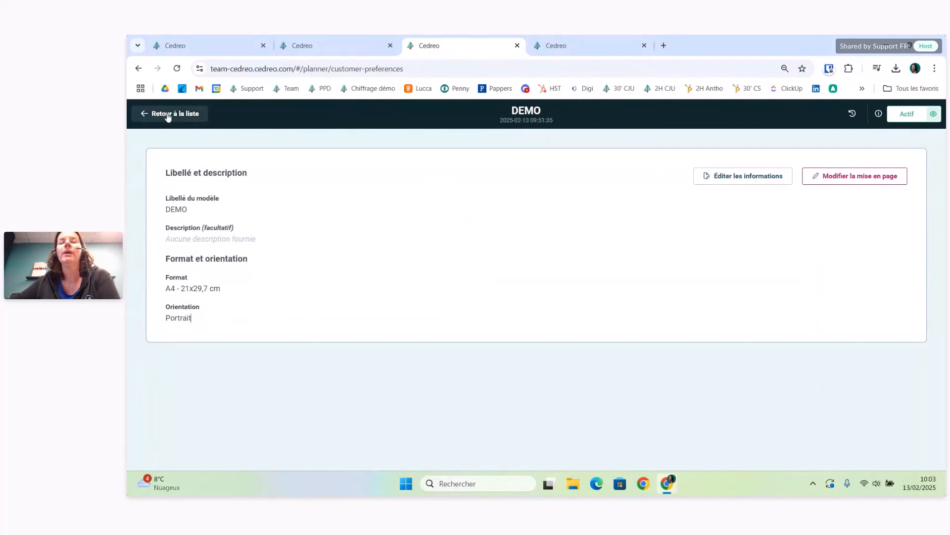
{"action": "left_click", "coordinate": [856, 178]}
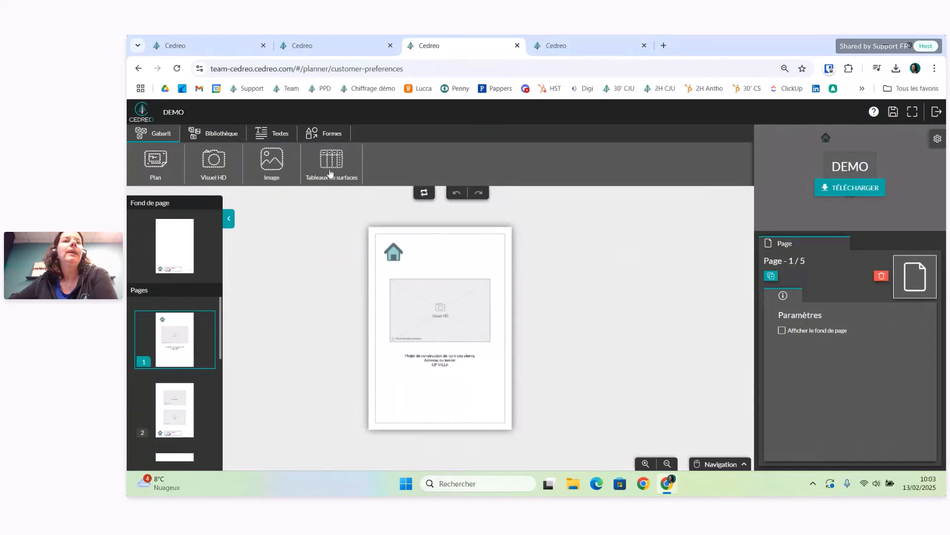
{"action": "left_click", "coordinate": [183, 247]}
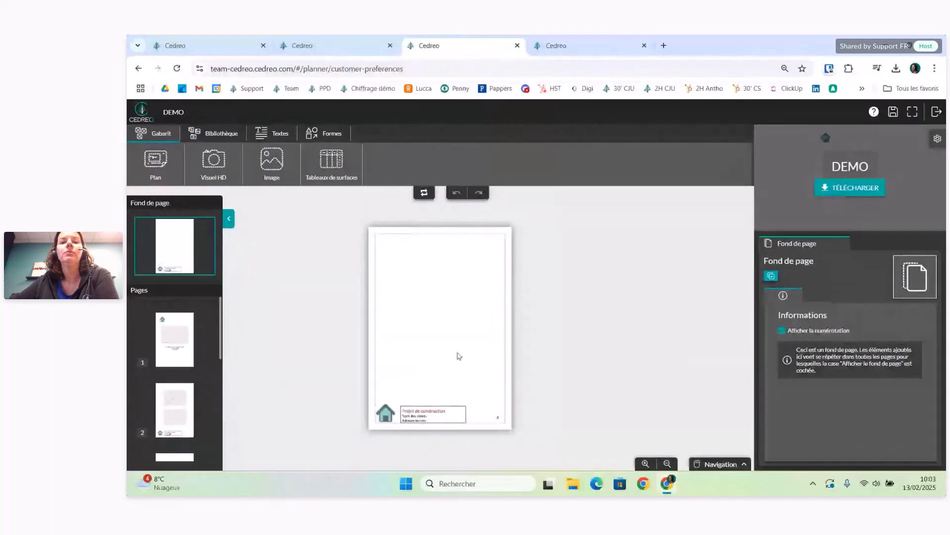
{"action": "scroll", "coordinate": [457, 355], "scroll_direction": "up", "scroll_amount": 3}
{"action": "scroll", "coordinate": [456, 359], "scroll_direction": "up", "scroll_amount": 2}
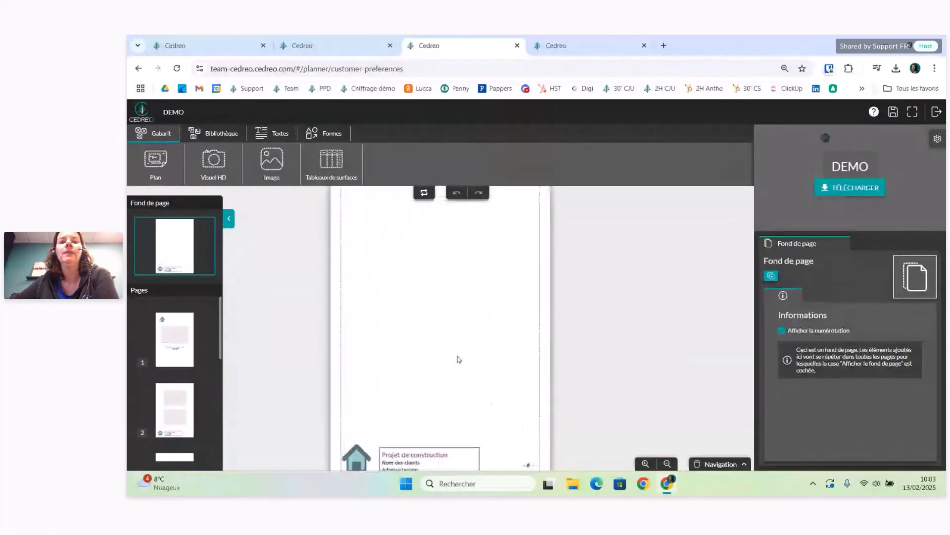
{"action": "left_click_drag", "start_coordinate": [456, 358], "coordinate": [485, 299]}
{"action": "scroll", "coordinate": [485, 310], "scroll_direction": "up", "scroll_amount": 3}
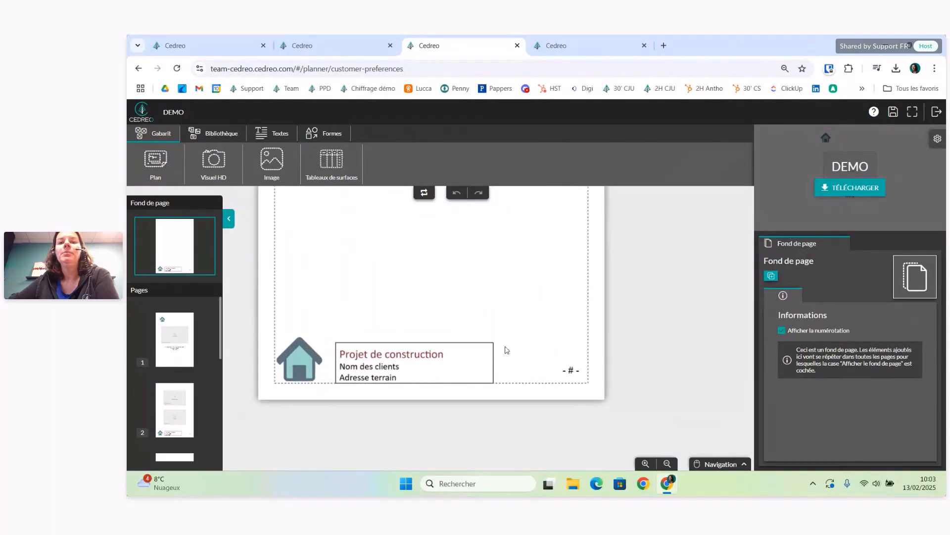
- Switch the page background's numbering off and on again, and move the page number slightly up from the bottom margin
{"action": "left_click", "coordinate": [820, 330]}
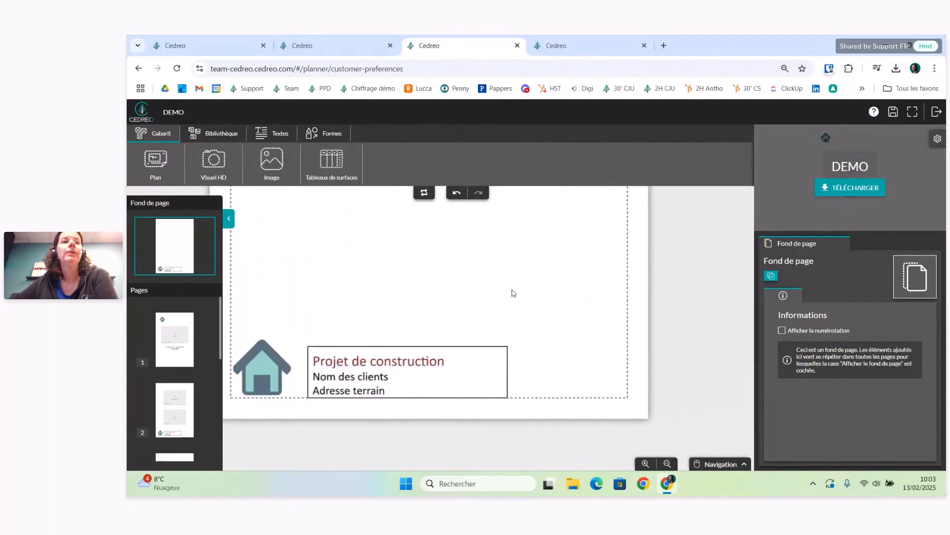
{"action": "left_click", "coordinate": [782, 330]}
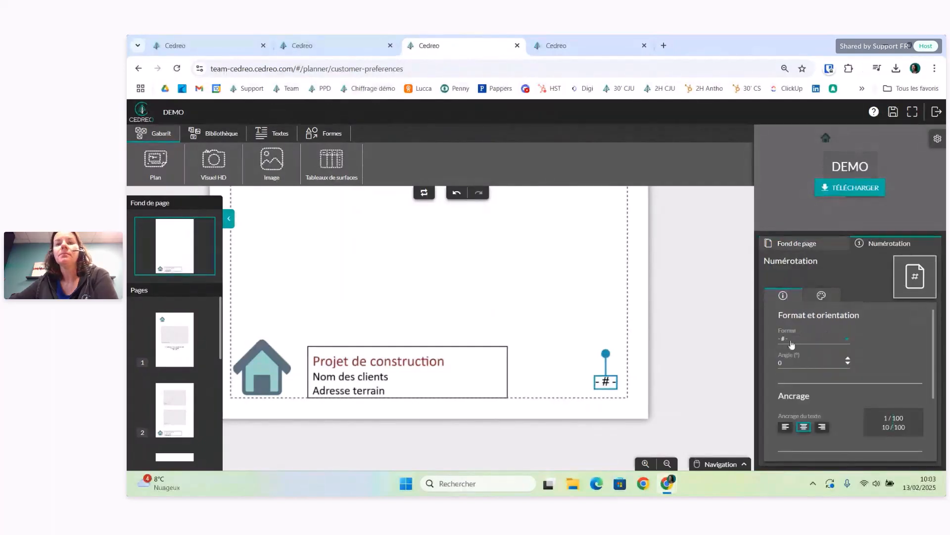
{"action": "mouse_move", "coordinate": [617, 384]}
{"action": "left_mouse_down"}
{"action": "mouse_move", "coordinate": [587, 366]}
{"action": "mouse_move", "coordinate": [443, 366]}
{"action": "mouse_move", "coordinate": [301, 388]}
{"action": "mouse_move", "coordinate": [277, 322]}
{"action": "mouse_move", "coordinate": [605, 381]}
{"action": "left_mouse_up"}
- Set the page number's format to Page # | # and move it back inside the page margin
{"action": "left_click", "coordinate": [793, 341]}
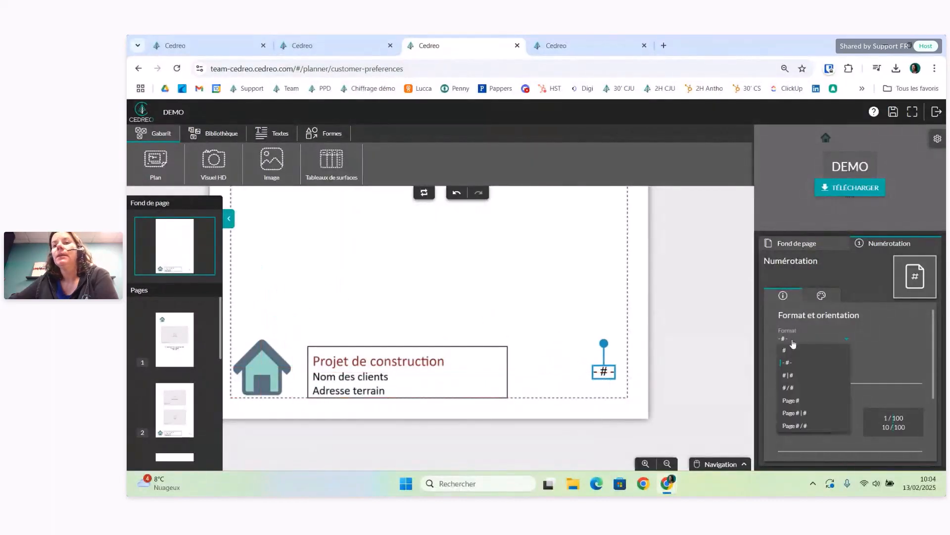
{"action": "left_click", "coordinate": [795, 412]}
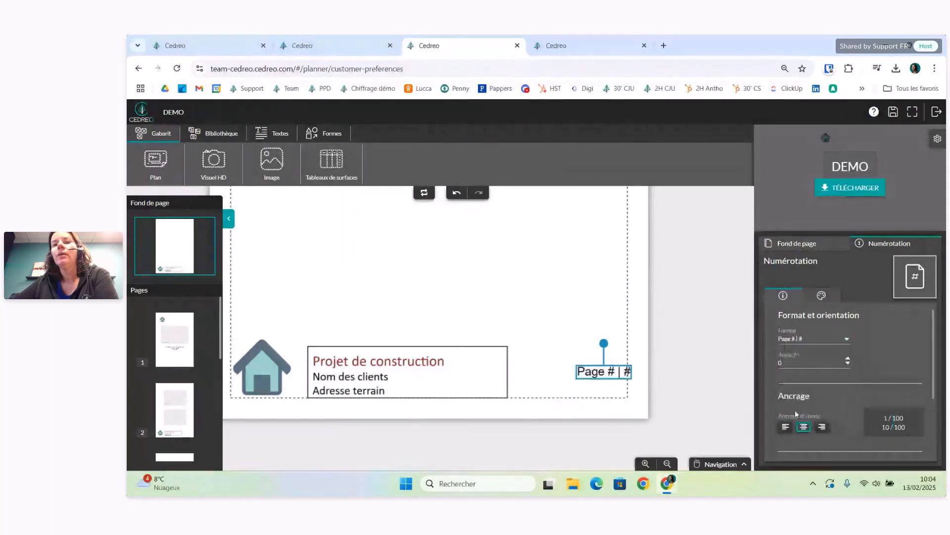
{"action": "left_click_drag", "start_coordinate": [608, 371], "coordinate": [586, 372]}
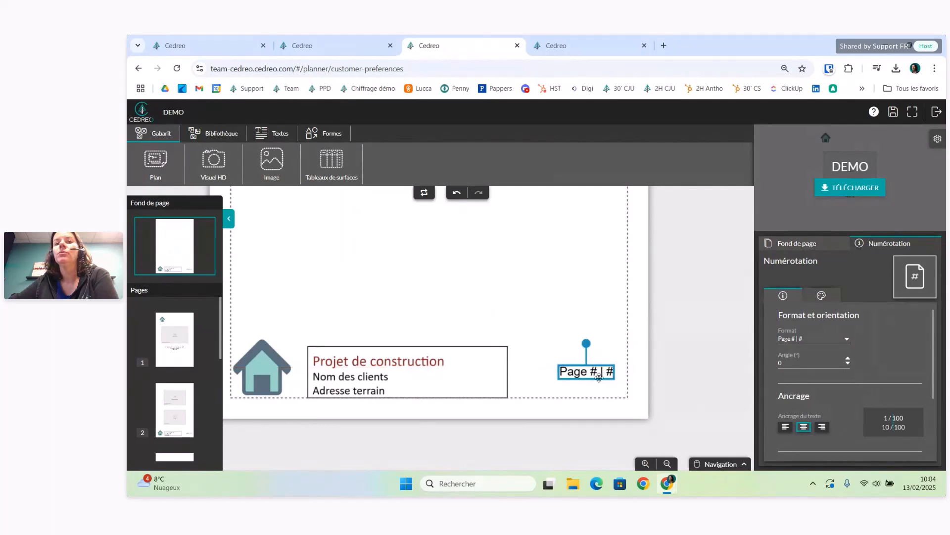
{"action": "left_click", "coordinate": [799, 339]}
{"action": "left_click", "coordinate": [802, 414]}
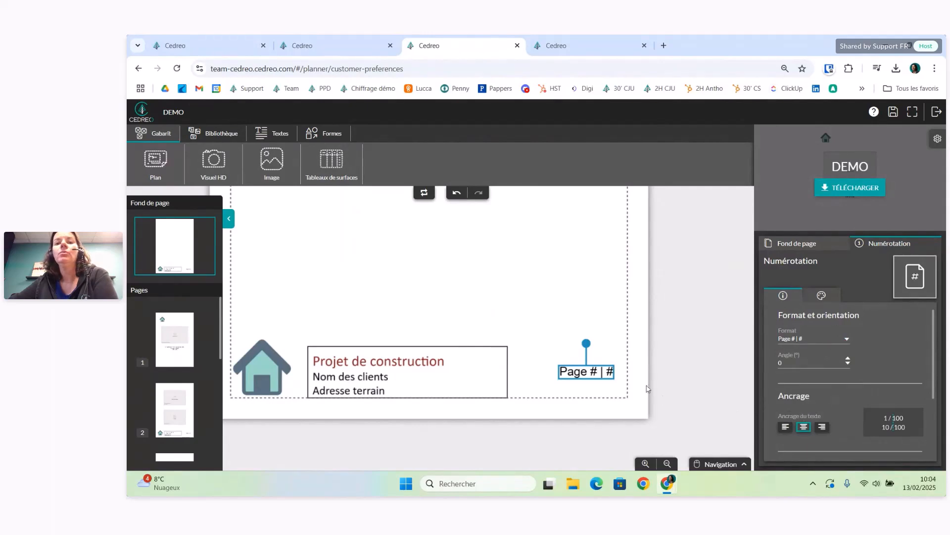
- Set the page number's font to Calibri and its colour to the template's dark red #852020
{"action": "scroll", "coordinate": [848, 386], "scroll_direction": "down", "scroll_amount": 2}
{"action": "left_click", "coordinate": [823, 402]}
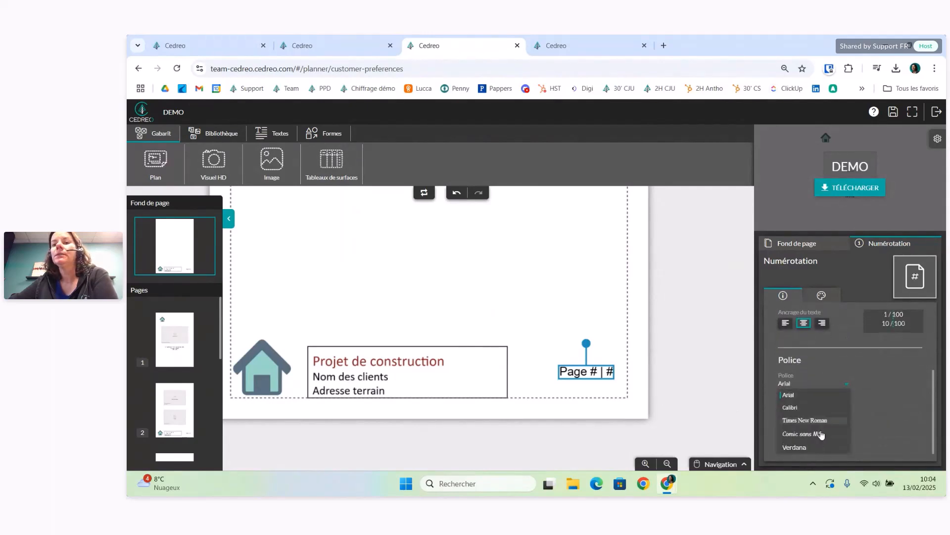
{"action": "left_click", "coordinate": [807, 418]}
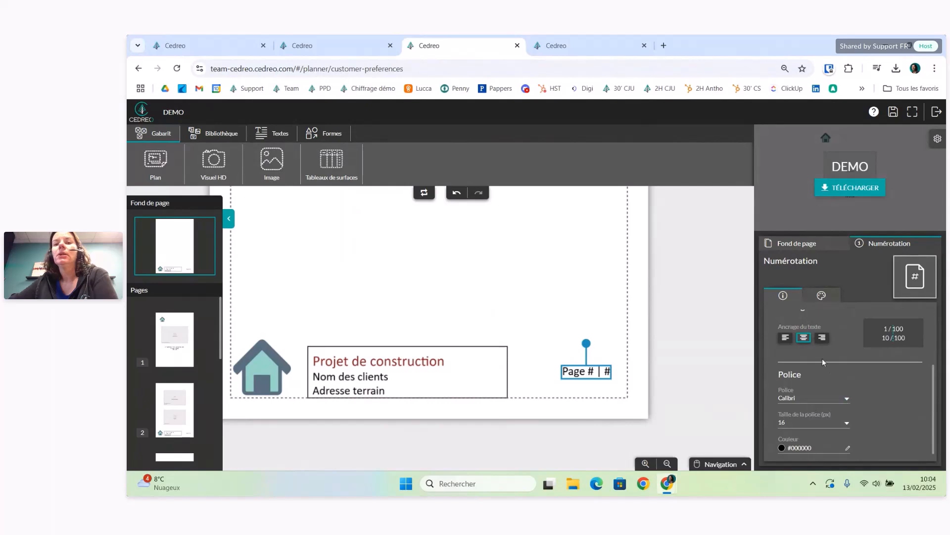
{"action": "left_click", "coordinate": [812, 448]}
{"action": "left_click", "coordinate": [795, 401]}
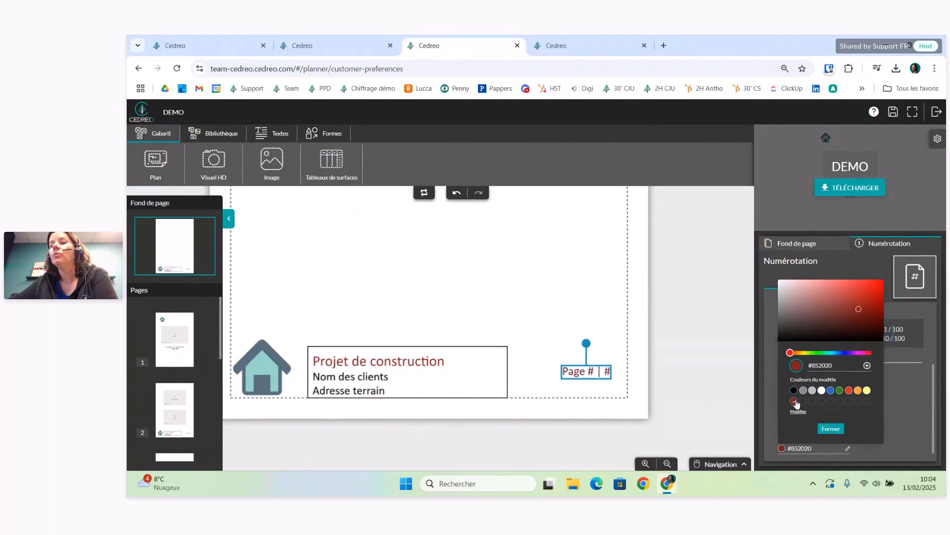
{"action": "left_click", "coordinate": [836, 431]}
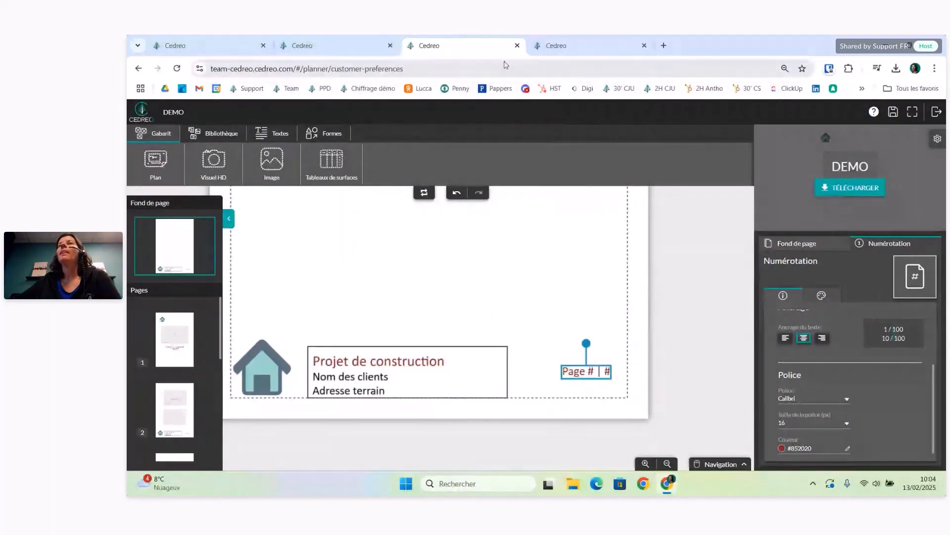
- Check the footer and page numbering on pages 1 to 3 of the DEMO template
{"action": "left_click", "coordinate": [167, 348]}
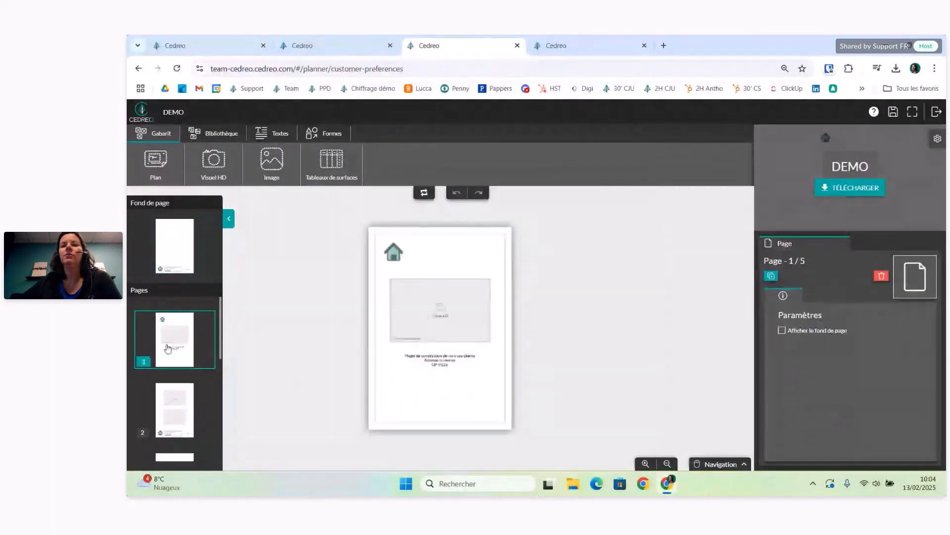
{"action": "left_click", "coordinate": [186, 400]}
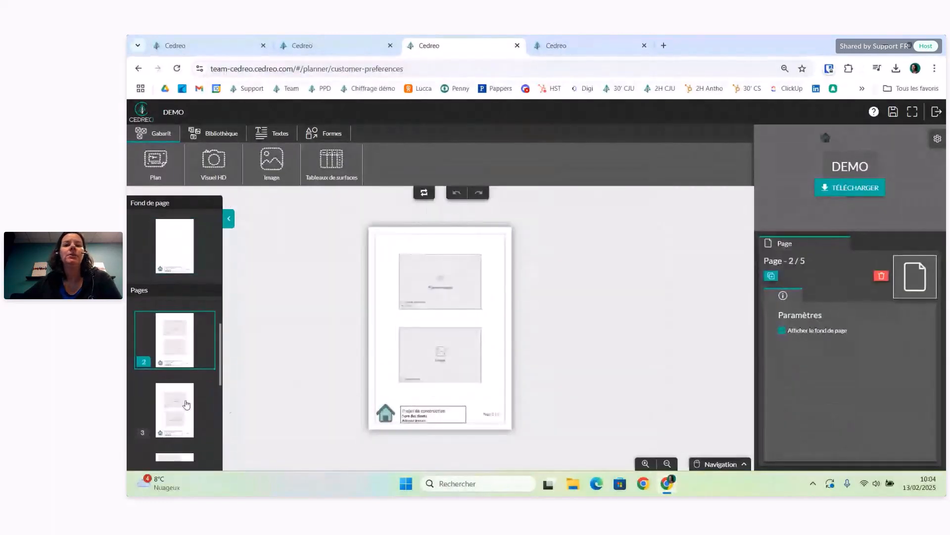
{"action": "scroll", "coordinate": [451, 387], "scroll_direction": "up", "scroll_amount": 5}
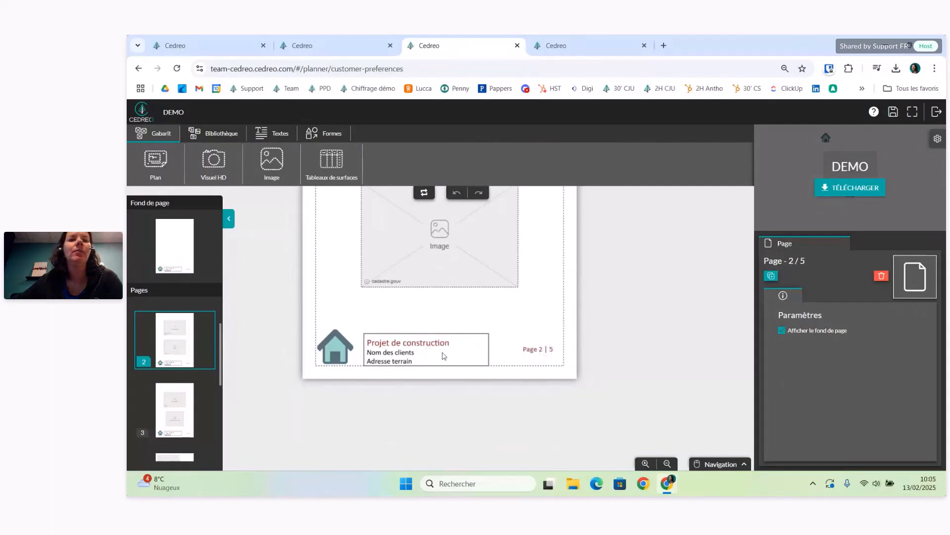
{"action": "left_click", "coordinate": [177, 419]}
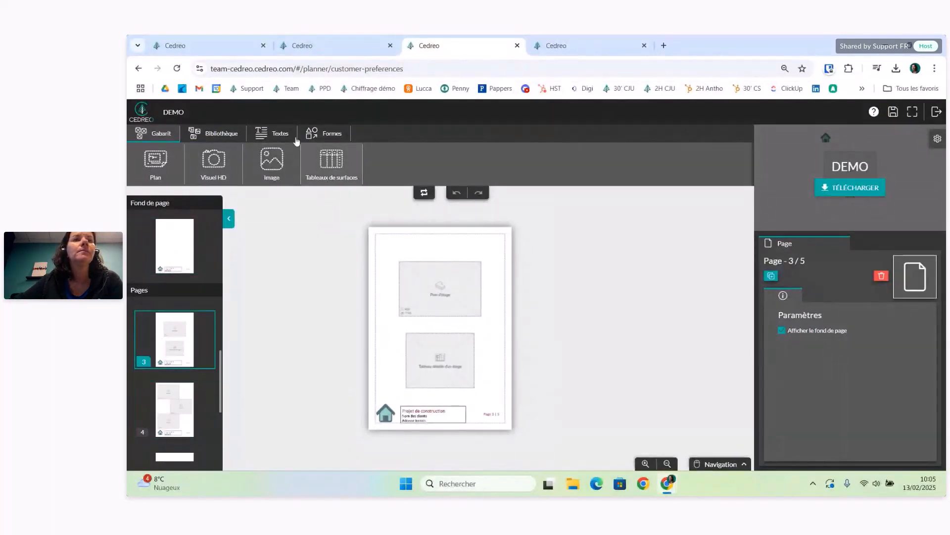
- Add a rectangle about 19 cm wide and 0.7 cm high to the page background, spanning the margins above the footer
{"action": "left_click", "coordinate": [198, 236]}
{"action": "left_click", "coordinate": [453, 417]}
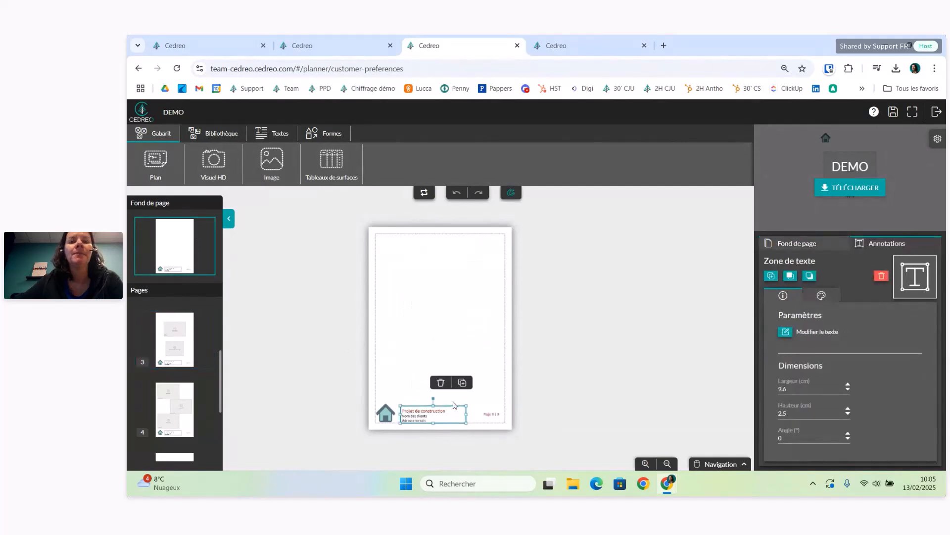
{"action": "scroll", "coordinate": [453, 414], "scroll_direction": "up", "scroll_amount": 5}
{"action": "right_click_drag", "start_coordinate": [494, 246], "coordinate": [510, 194]}
{"action": "left_click_drag", "start_coordinate": [476, 329], "coordinate": [477, 327]}
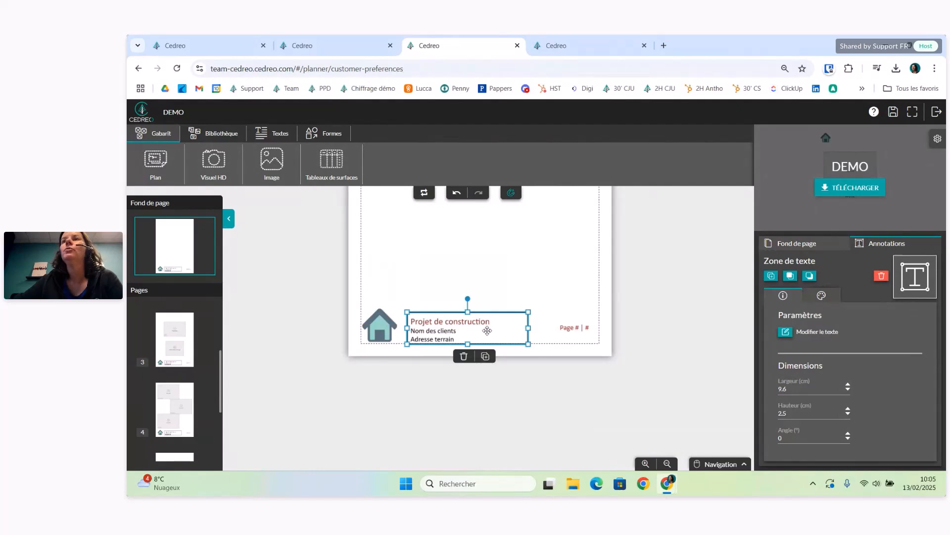
{"action": "right_click_drag", "start_coordinate": [485, 244], "coordinate": [481, 351]}
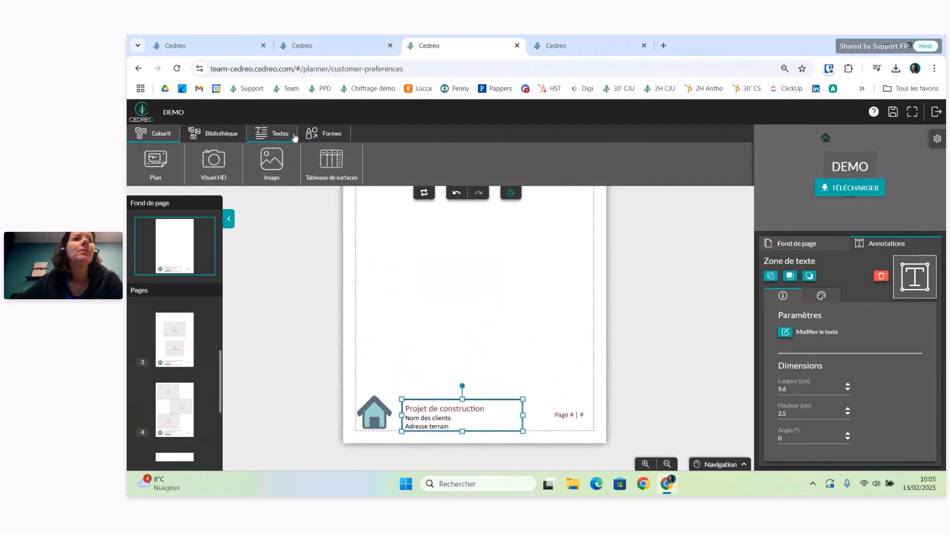
{"action": "left_click", "coordinate": [327, 134]}
{"action": "left_click", "coordinate": [271, 161]}
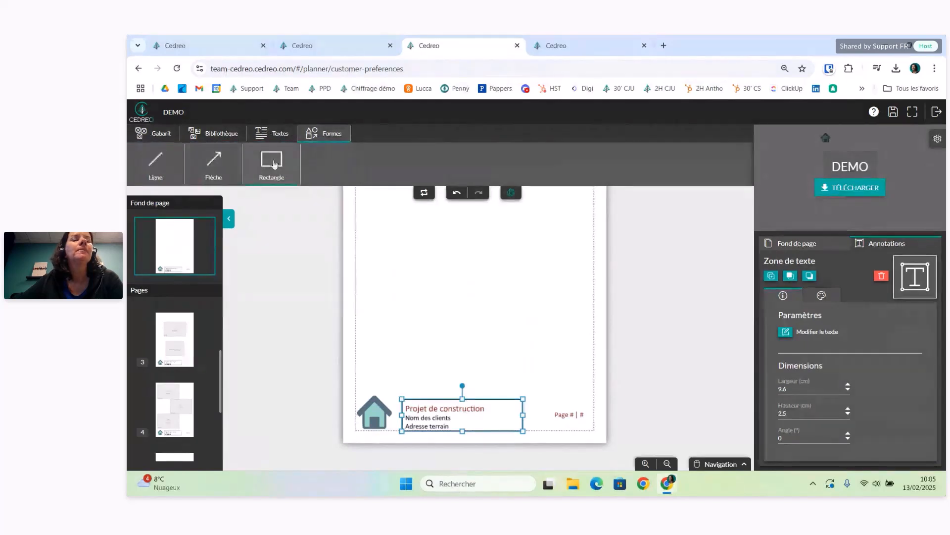
{"action": "left_click", "coordinate": [478, 316]}
{"action": "left_click_drag", "start_coordinate": [411, 316], "coordinate": [355, 315]}
{"action": "left_click_drag", "start_coordinate": [538, 316], "coordinate": [595, 316]}
{"action": "left_click_drag", "start_coordinate": [474, 297], "coordinate": [476, 326]}
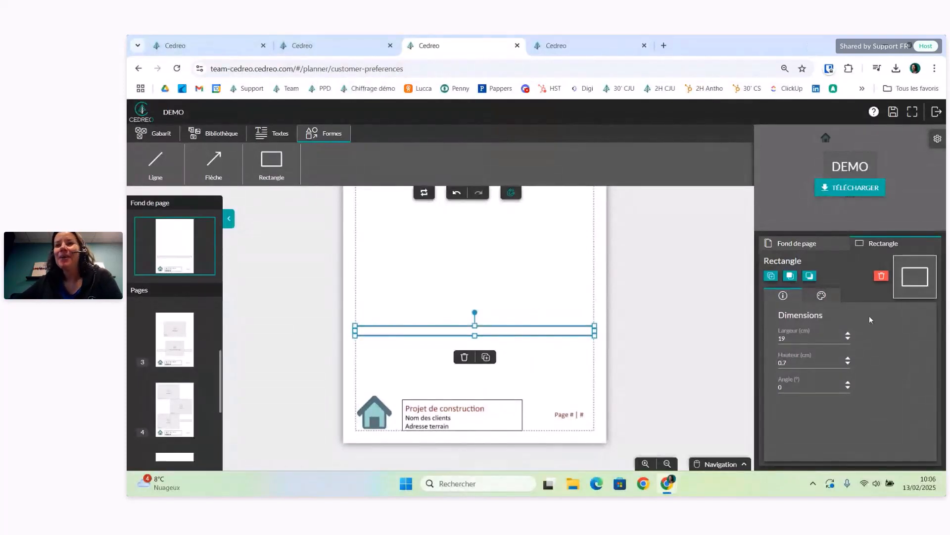
- Fill the page background's rectangle with the template's dark red #852020 and reduce its height to about 0.5 cm
{"action": "left_click", "coordinate": [829, 297]}
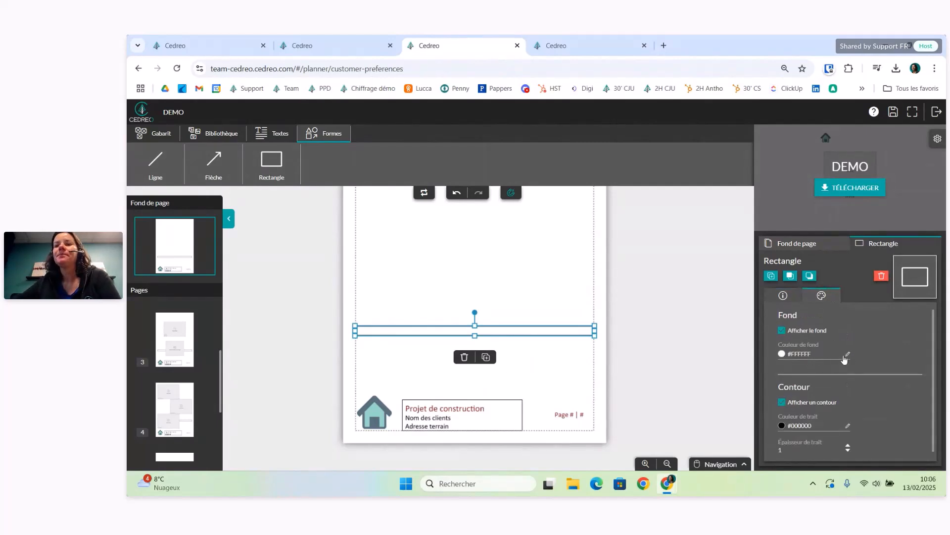
{"action": "left_click", "coordinate": [848, 356]}
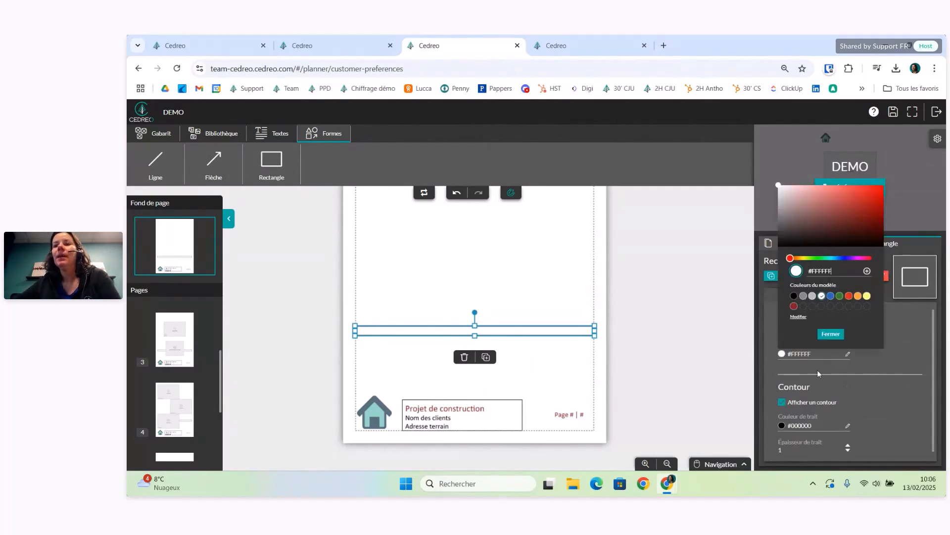
{"action": "left_click", "coordinate": [795, 306]}
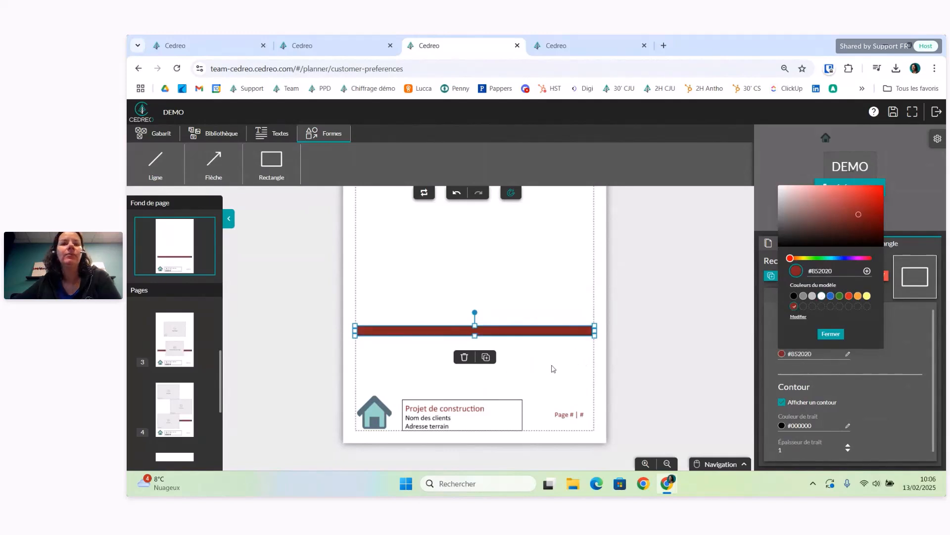
{"action": "left_click", "coordinate": [475, 327]}
{"action": "left_click", "coordinate": [496, 348]}
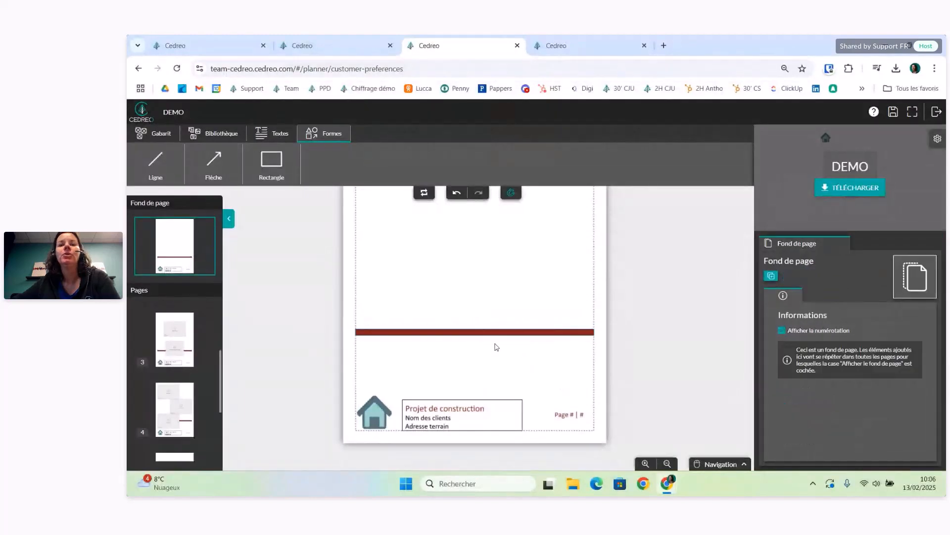
- Turn off the outline of the dark red rectangle on the page background
{"action": "left_click", "coordinate": [497, 331]}
{"action": "scroll", "coordinate": [531, 347], "scroll_direction": "up", "scroll_amount": 3}
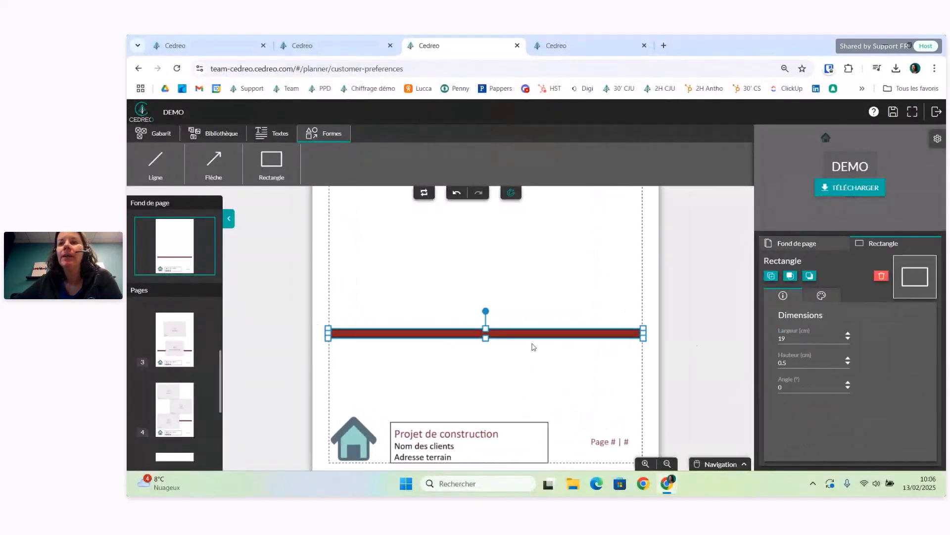
{"action": "left_click", "coordinate": [822, 297]}
{"action": "scroll", "coordinate": [657, 359], "scroll_direction": "up", "scroll_amount": 1}
{"action": "scroll", "coordinate": [653, 360], "scroll_direction": "up", "scroll_amount": 3}
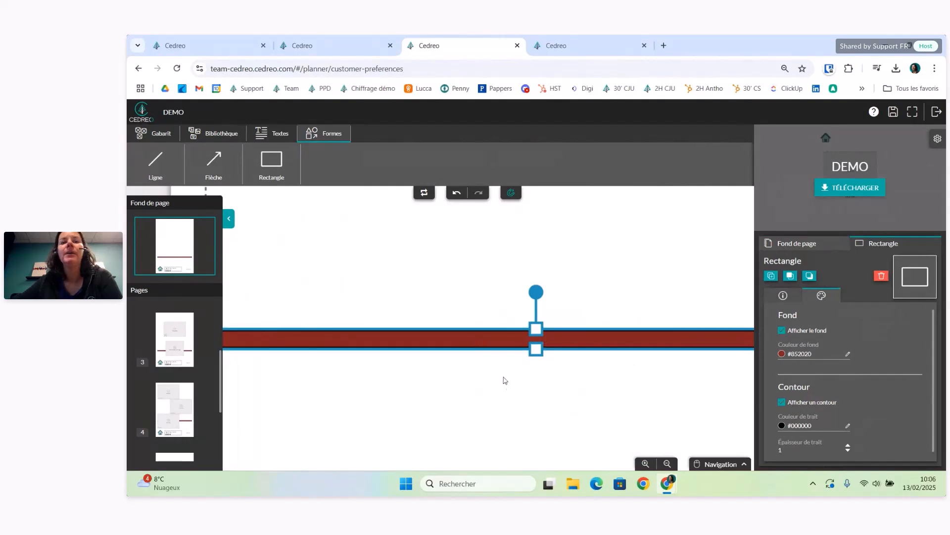
{"action": "left_click", "coordinate": [487, 357]}
{"action": "left_click", "coordinate": [536, 340]}
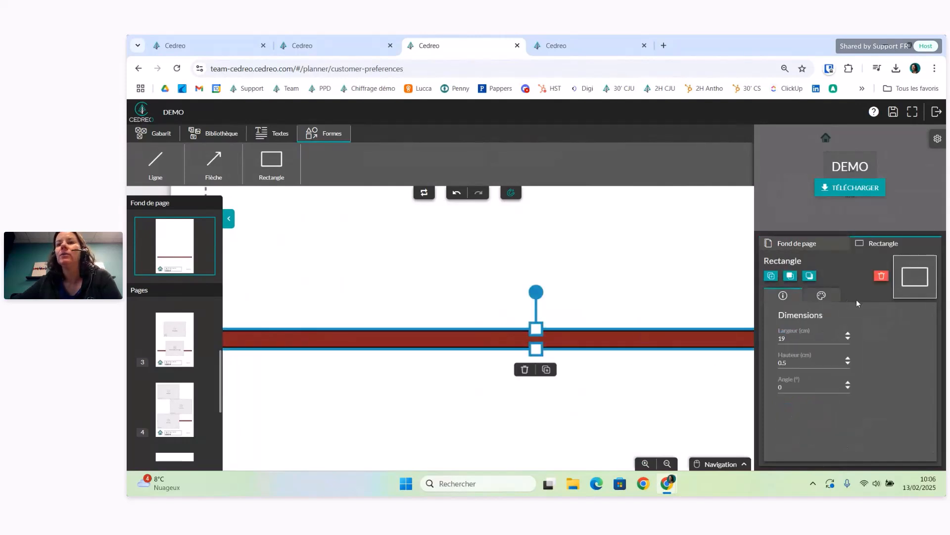
{"action": "left_click", "coordinate": [822, 296]}
{"action": "left_click", "coordinate": [806, 404]}
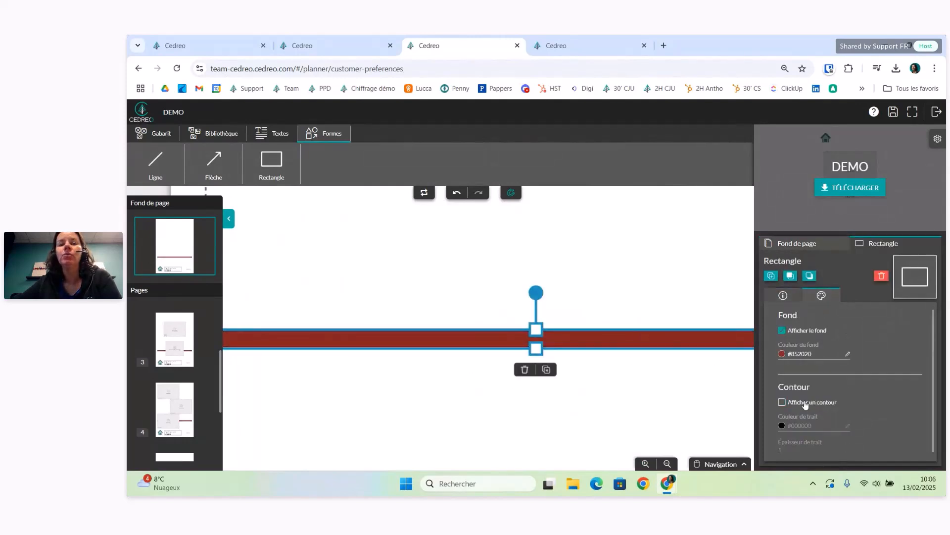
{"action": "left_click", "coordinate": [680, 411]}
{"action": "scroll", "coordinate": [681, 411], "scroll_direction": "down", "scroll_amount": 3}
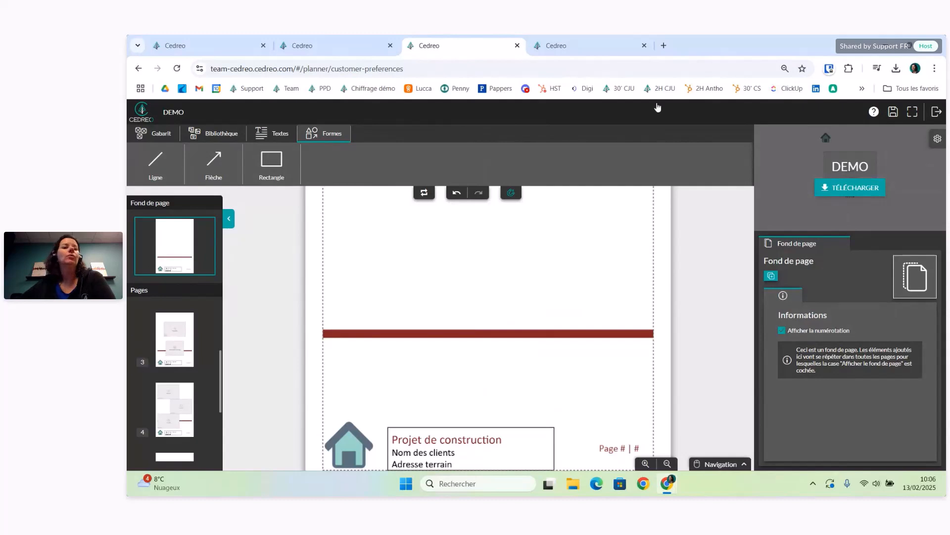
- Open the DEMO document in the PP POUR WEBINAR project's Dossier and add a blank page after page 4
{"action": "scroll", "coordinate": [188, 359], "scroll_direction": "down", "scroll_amount": 3}
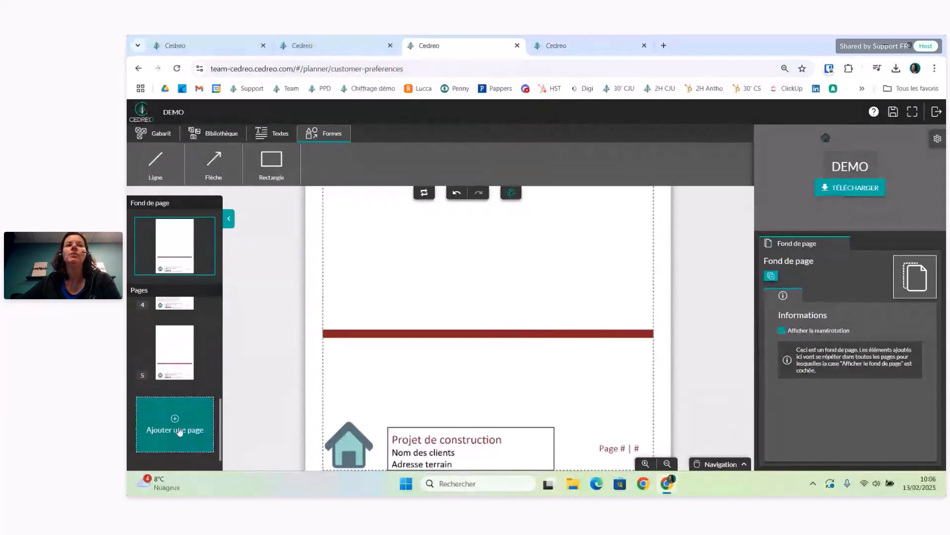
{"action": "left_click", "coordinate": [605, 51]}
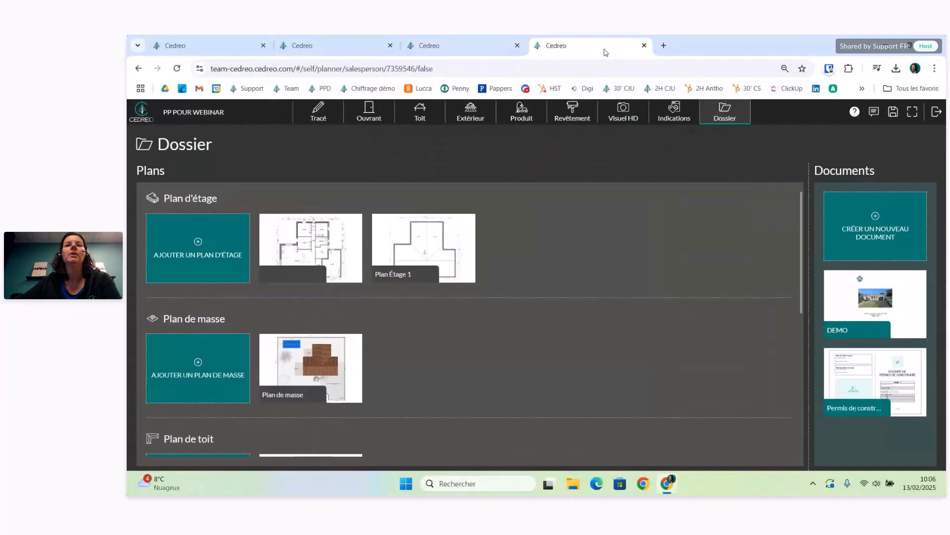
{"action": "left_click", "coordinate": [872, 303]}
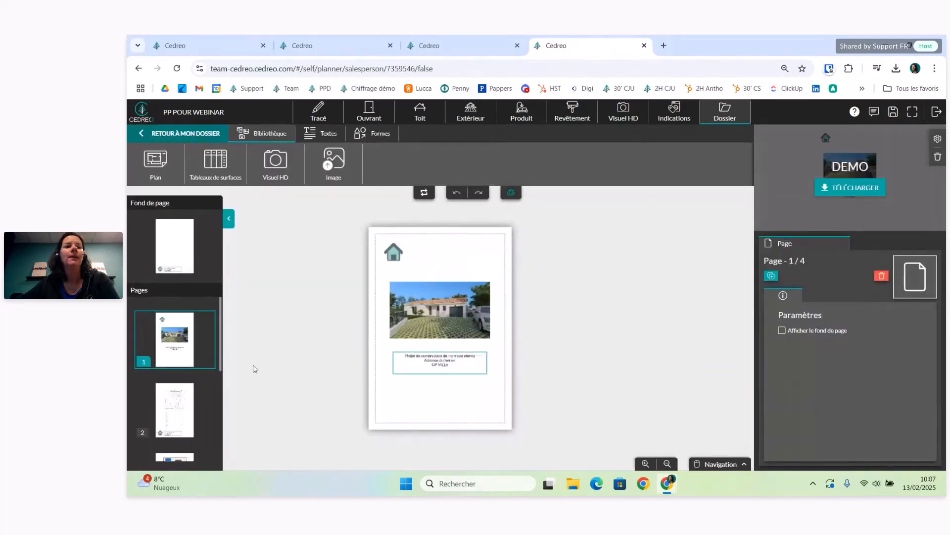
{"action": "scroll", "coordinate": [210, 350], "scroll_direction": "down", "scroll_amount": 1}
{"action": "scroll", "coordinate": [209, 350], "scroll_direction": "down", "scroll_amount": 1}
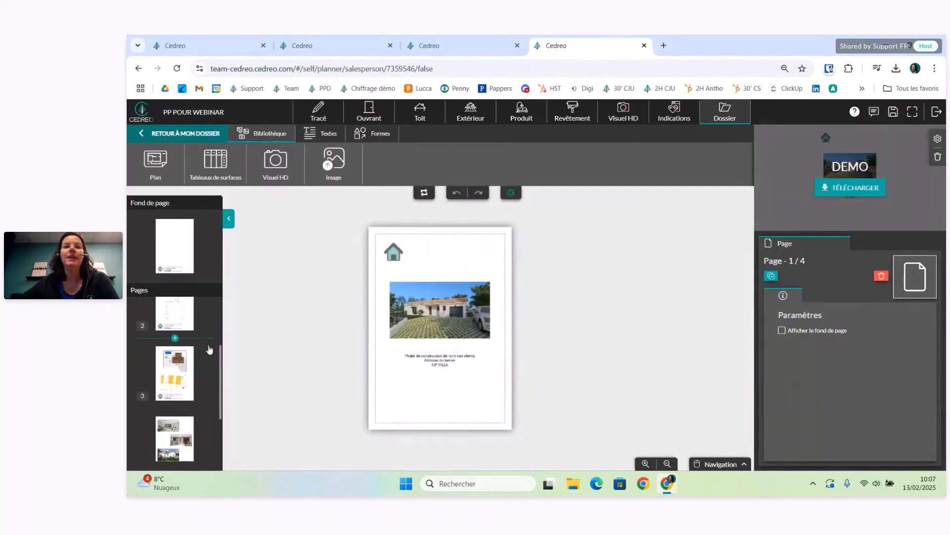
{"action": "scroll", "coordinate": [209, 350], "scroll_direction": "down", "scroll_amount": 2}
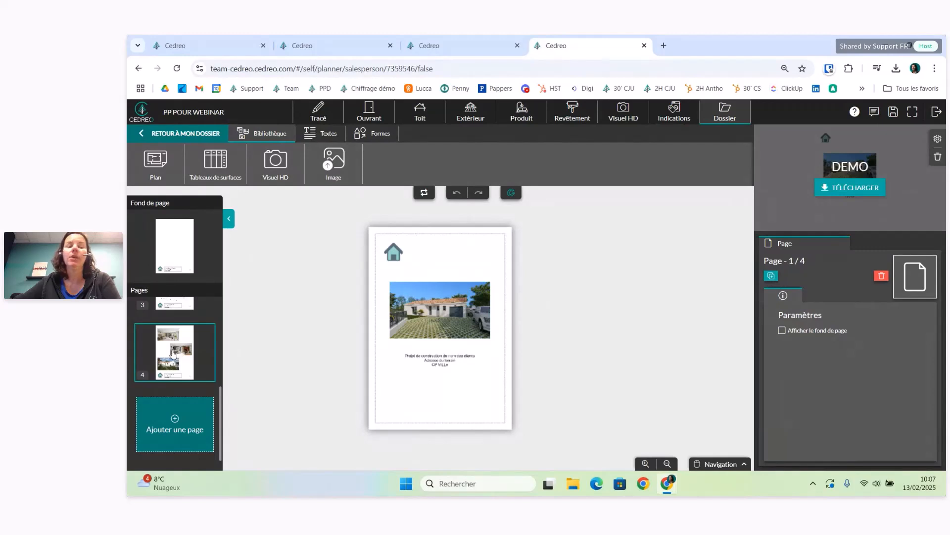
{"action": "left_click", "coordinate": [183, 426]}
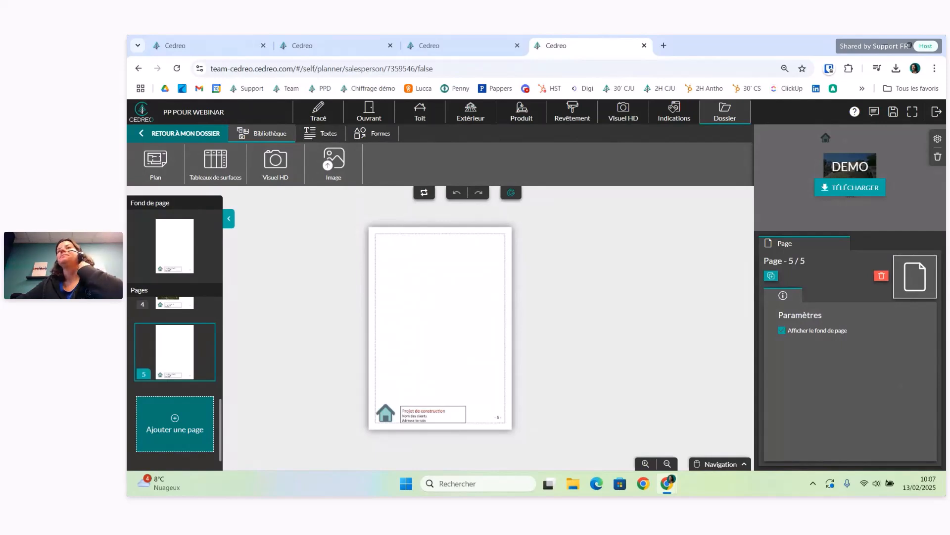
- Examine the project document's page background and the site plan on page 3
{"action": "left_click", "coordinate": [177, 248]}
{"action": "scroll", "coordinate": [189, 337], "scroll_direction": "up", "scroll_amount": 5}
{"action": "scroll", "coordinate": [189, 337], "scroll_direction": "down", "scroll_amount": 3}
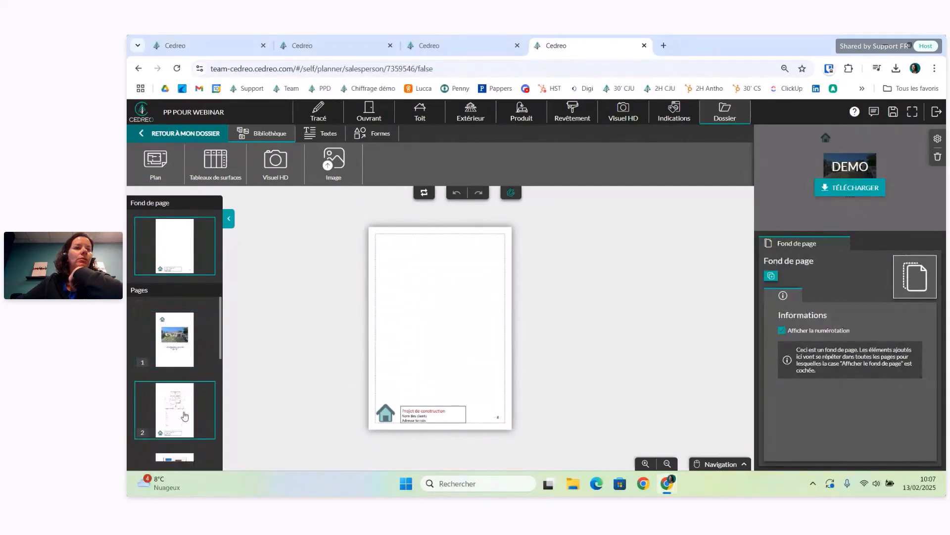
{"action": "left_click", "coordinate": [190, 329]}
{"action": "scroll", "coordinate": [463, 370], "scroll_direction": "up", "scroll_amount": 5}
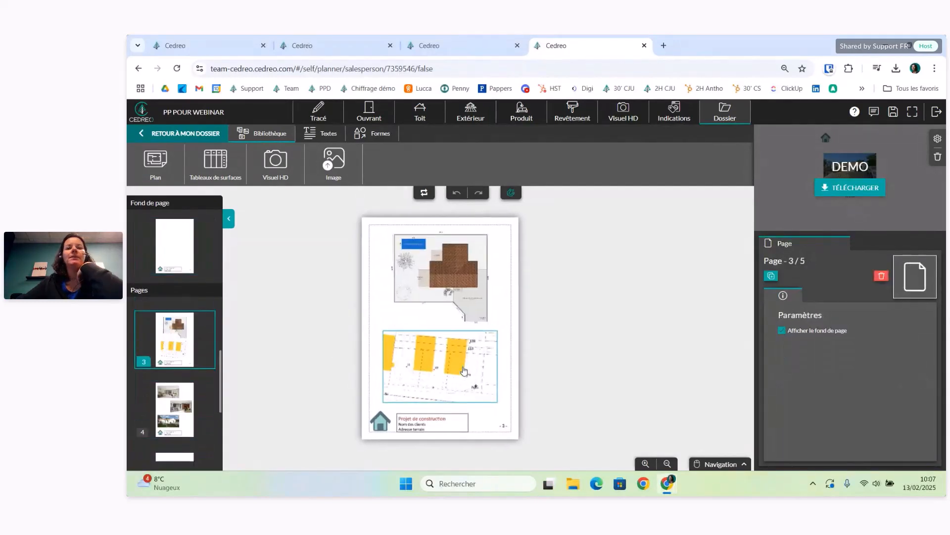
{"action": "scroll", "coordinate": [464, 370], "scroll_direction": "up", "scroll_amount": 2}
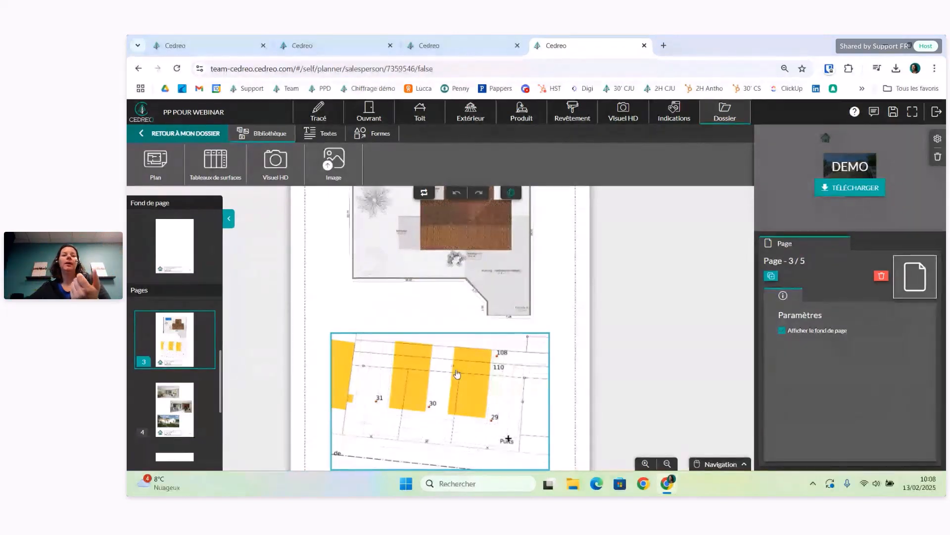
{"action": "scroll", "coordinate": [457, 374], "scroll_direction": "up", "scroll_amount": 1}
{"action": "right_click_drag", "start_coordinate": [431, 320], "coordinate": [439, 385]}
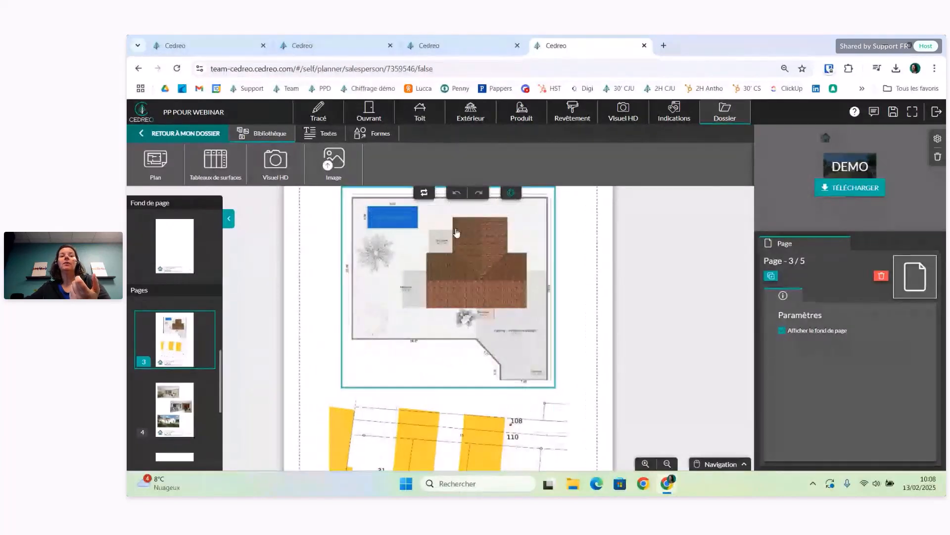
{"action": "scroll", "coordinate": [479, 307], "scroll_direction": "down", "scroll_amount": 1}
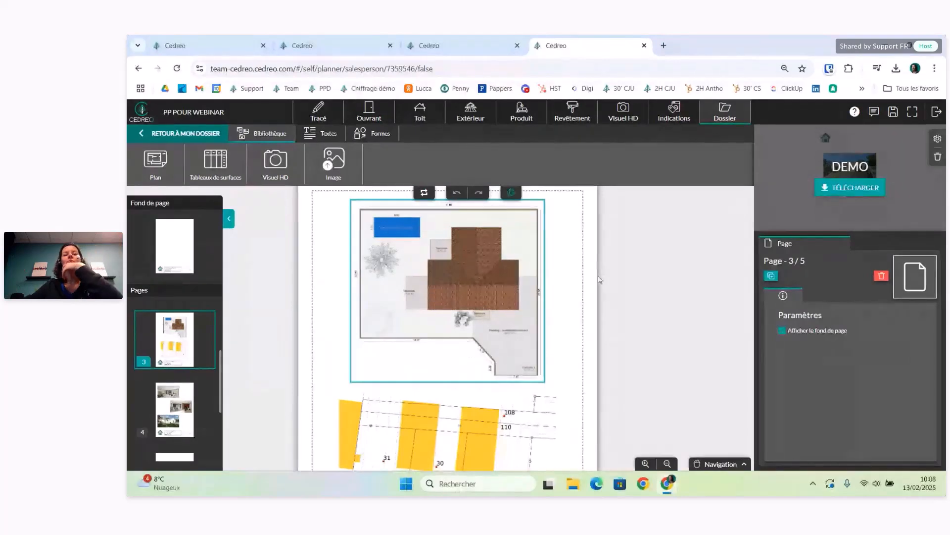
- Examine the cadastre image on page 3, including its template instructions and dimensions
{"action": "left_click", "coordinate": [551, 412]}
{"action": "scroll", "coordinate": [554, 413], "scroll_direction": "down", "scroll_amount": 2}
{"action": "right_click_drag", "start_coordinate": [554, 413], "coordinate": [573, 331]}
{"action": "scroll", "coordinate": [575, 334], "scroll_direction": "up", "scroll_amount": 1}
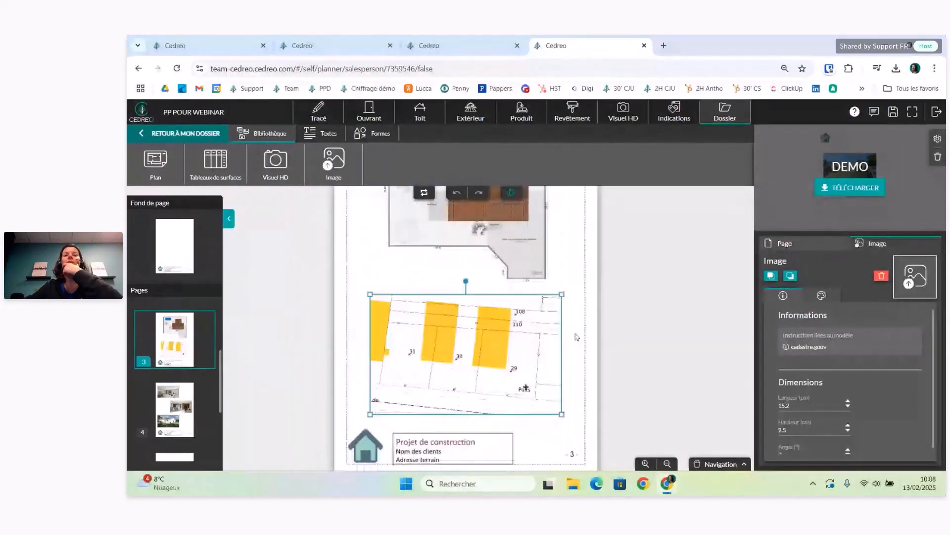
{"action": "scroll", "coordinate": [576, 337], "scroll_direction": "up", "scroll_amount": 1}
{"action": "left_click", "coordinate": [532, 358]}
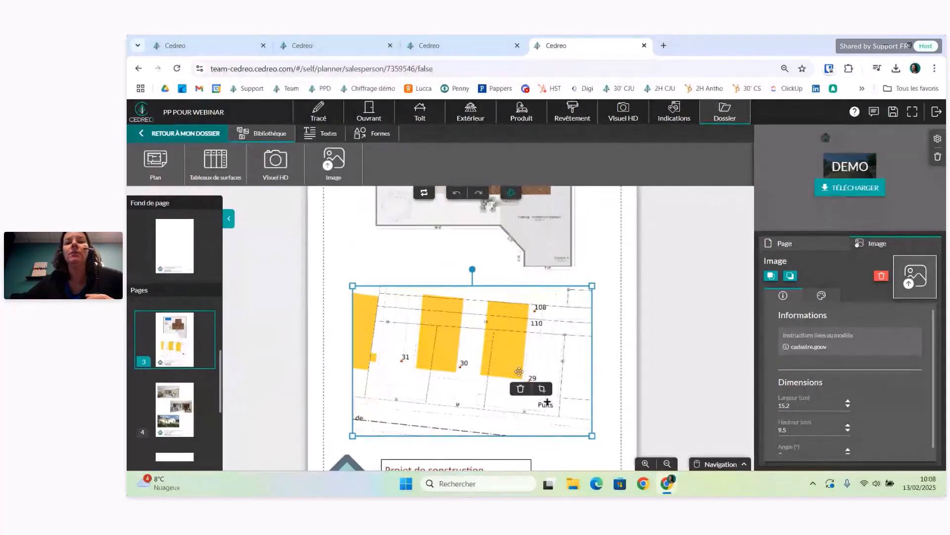
{"action": "scroll", "coordinate": [547, 346], "scroll_direction": "up", "scroll_amount": 3}
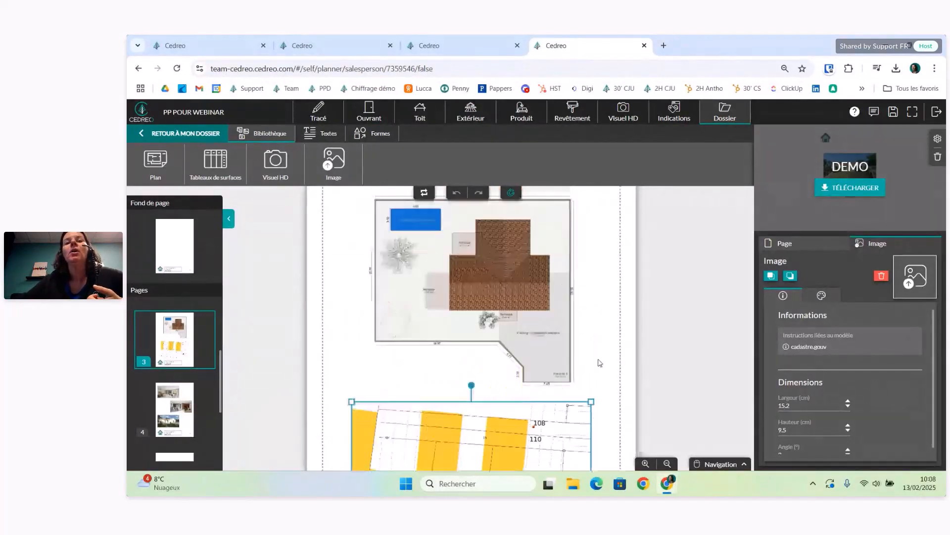
- Check the scale and dimensions of the site plan on page 3, and return to the page background
{"action": "left_click", "coordinate": [550, 305]}
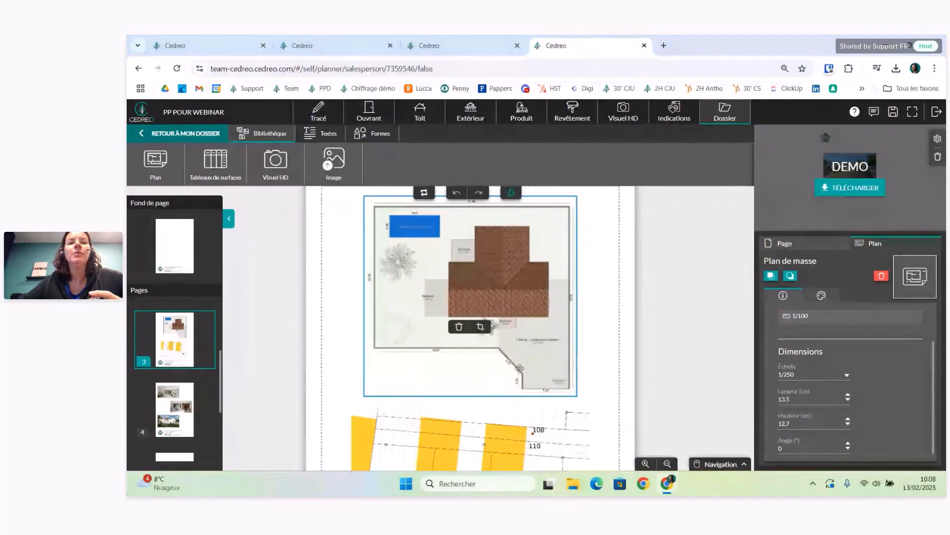
{"action": "scroll", "coordinate": [528, 362], "scroll_direction": "up", "scroll_amount": 1}
{"action": "scroll", "coordinate": [528, 362], "scroll_direction": "up", "scroll_amount": 2}
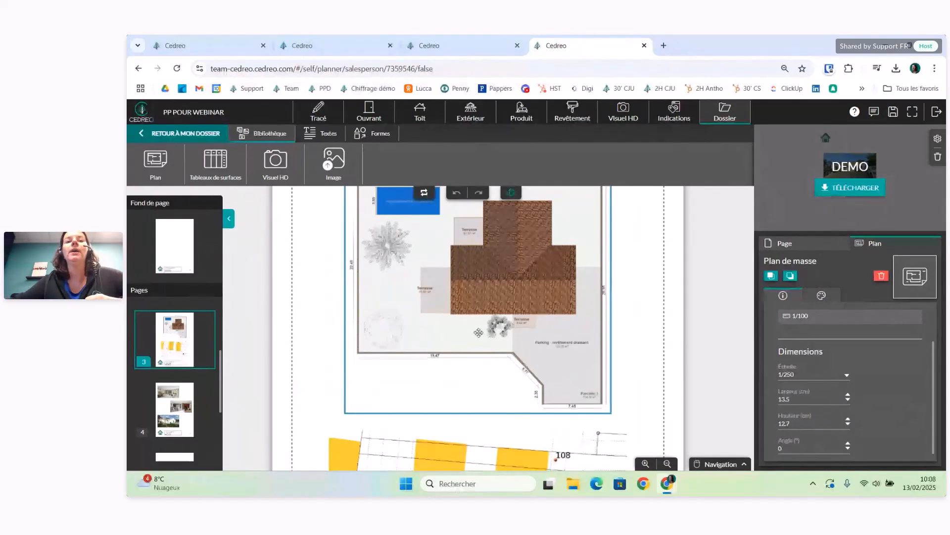
{"action": "scroll", "coordinate": [478, 334], "scroll_direction": "down", "scroll_amount": 2}
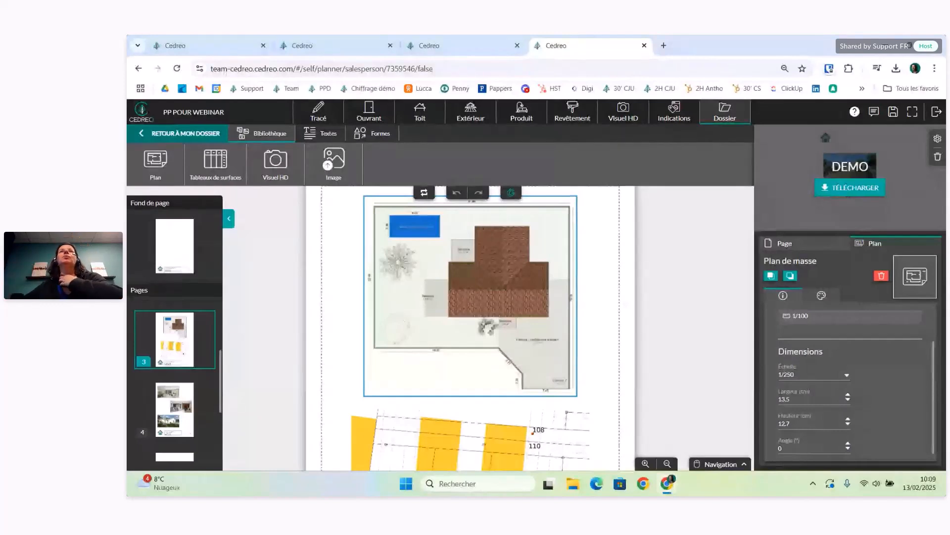
{"action": "left_click", "coordinate": [169, 247]}
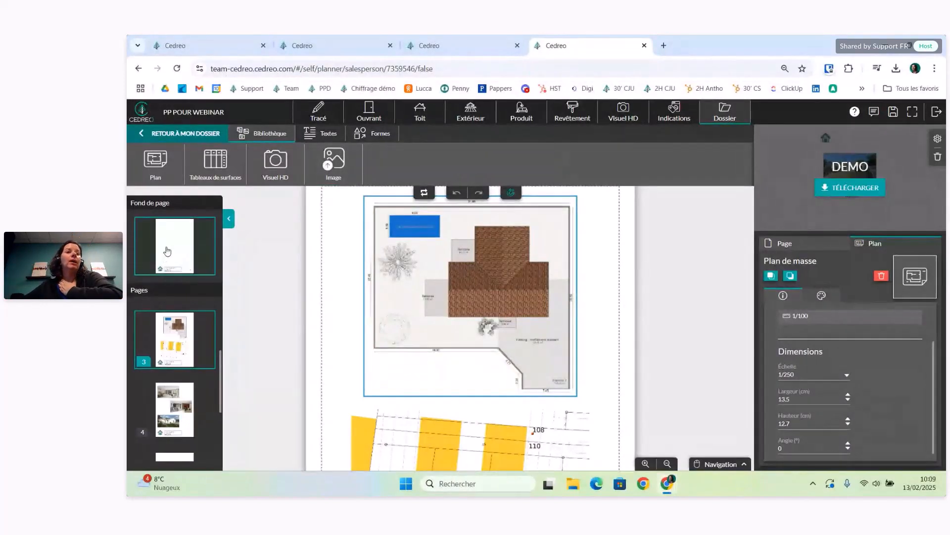